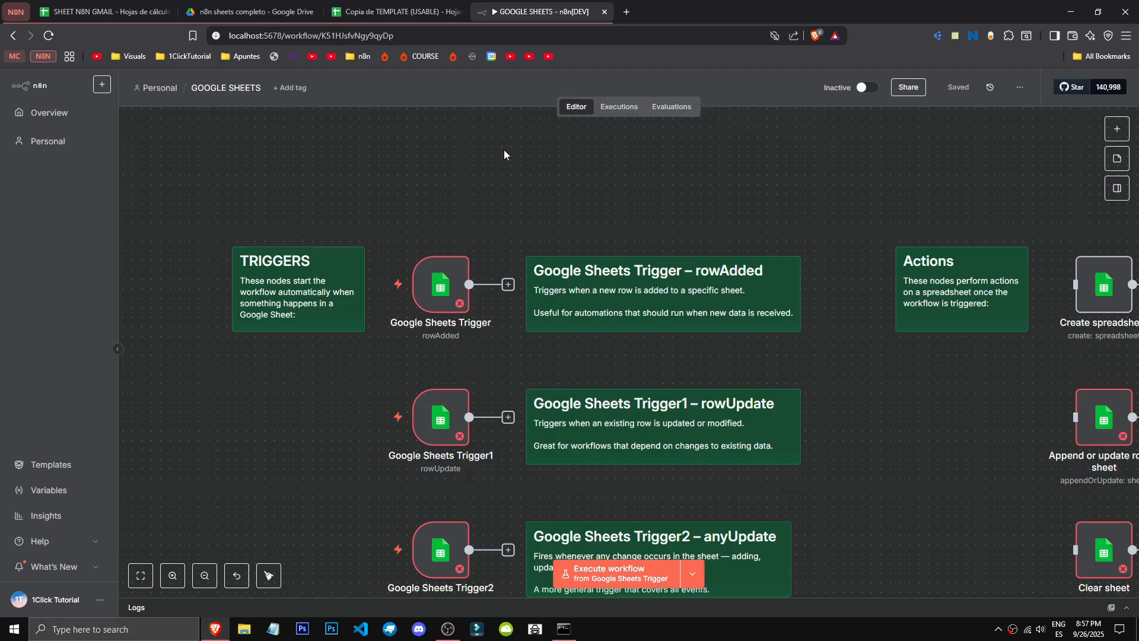
# Search the node library for "sheets" and review the available Google Sheets actions and triggers
pyautogui.press('Tab')
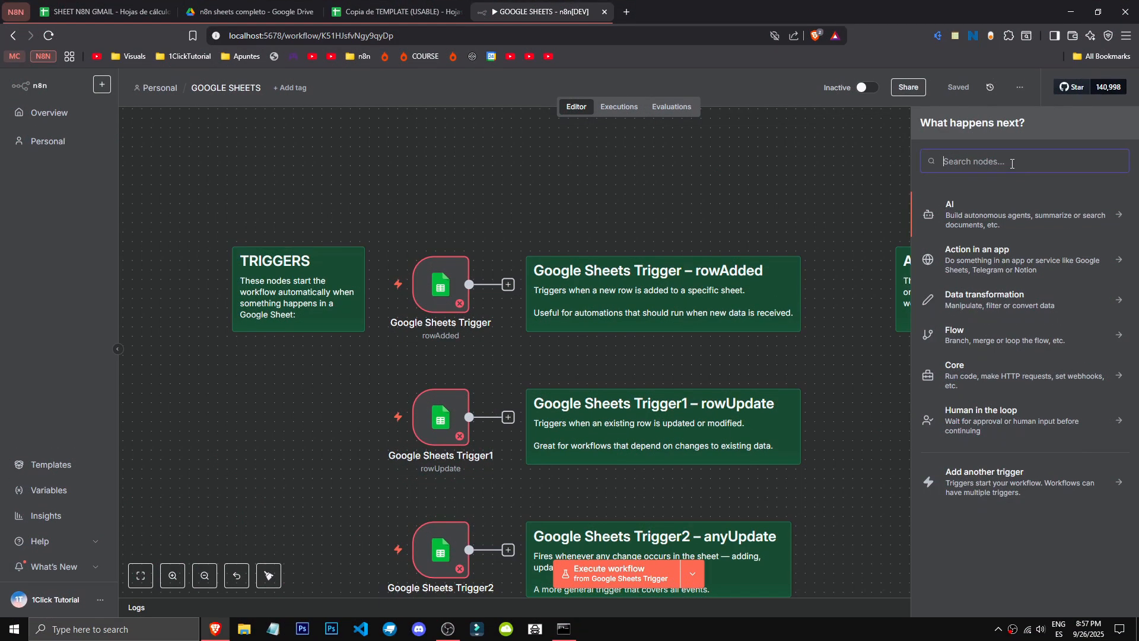
pyautogui.write('sheets')
pyautogui.click(1010, 199)
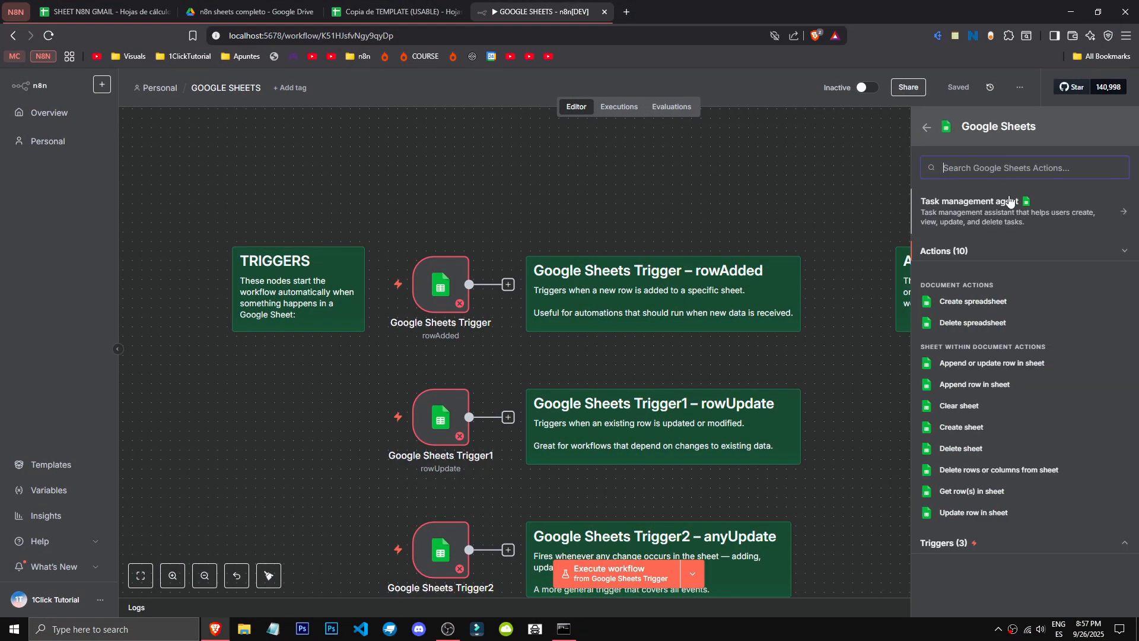
pyautogui.click(973, 543)
pyautogui.scroll(-1, 1002, 564)
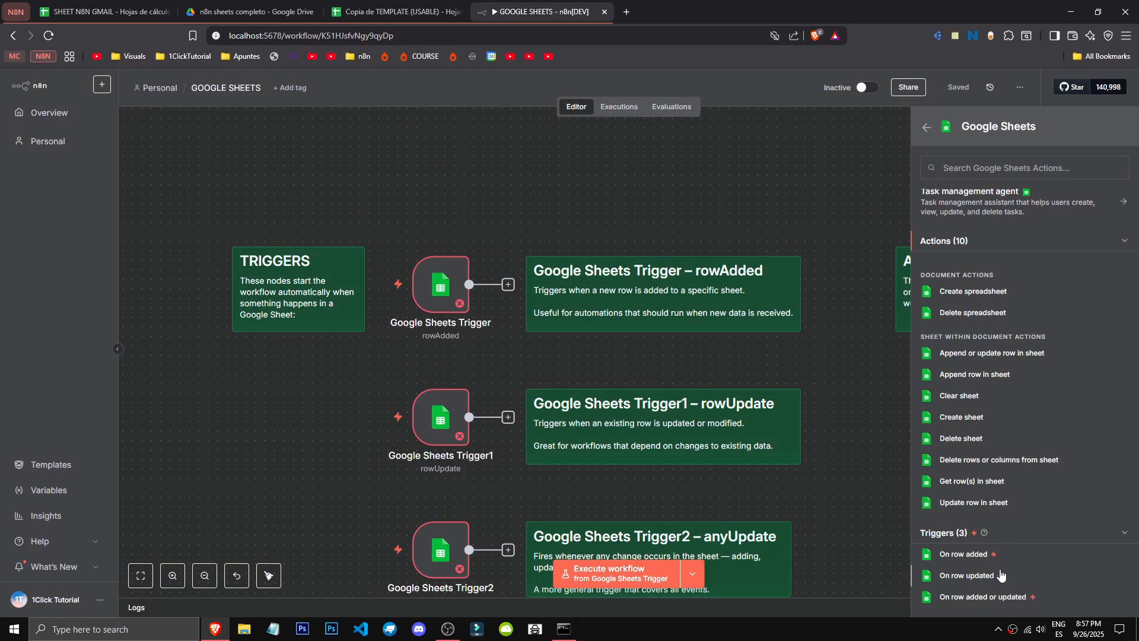
pyautogui.click(427, 152)
# Review the poll time modes of the rowAdded Google Sheets Trigger and try to activate the workflow
pyautogui.doubleClick(438, 279)
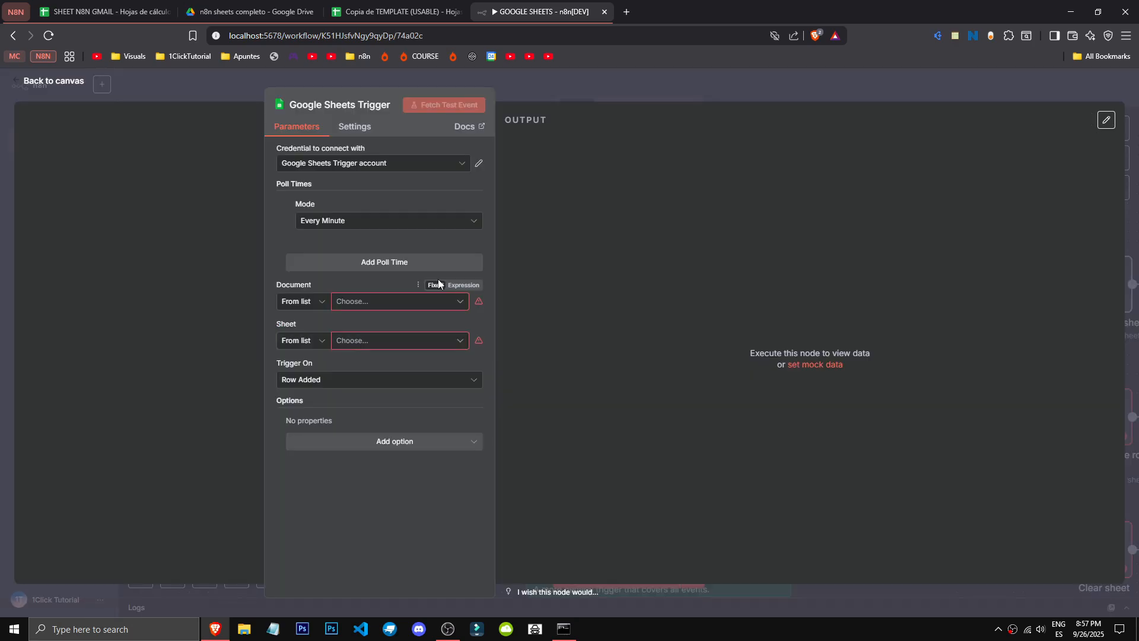
pyautogui.click(561, 76)
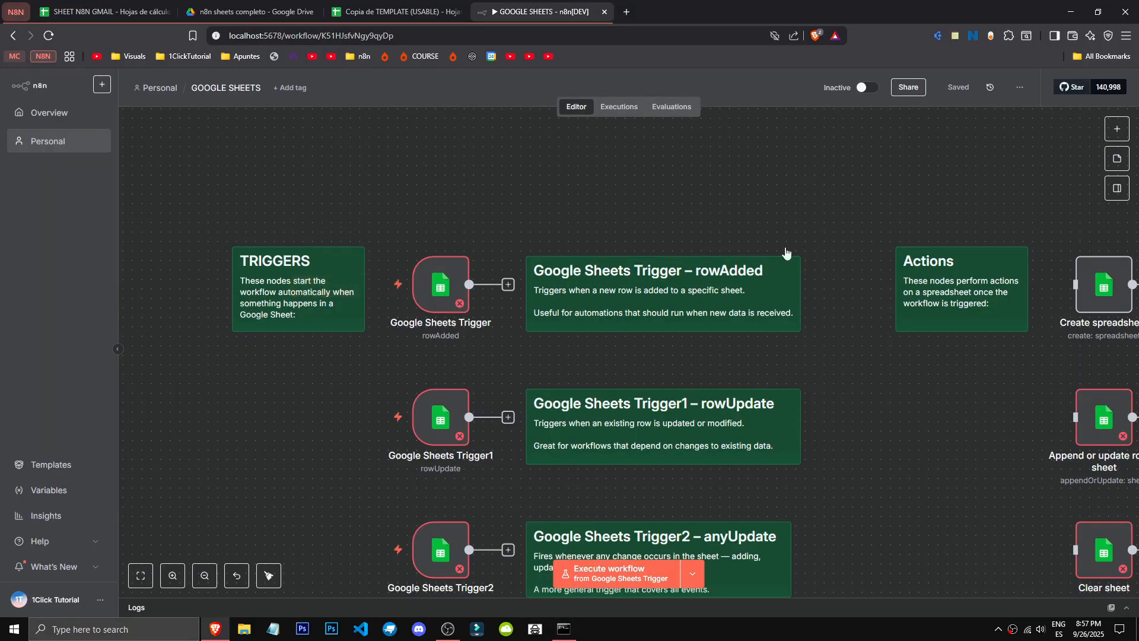
pyautogui.doubleClick(440, 289)
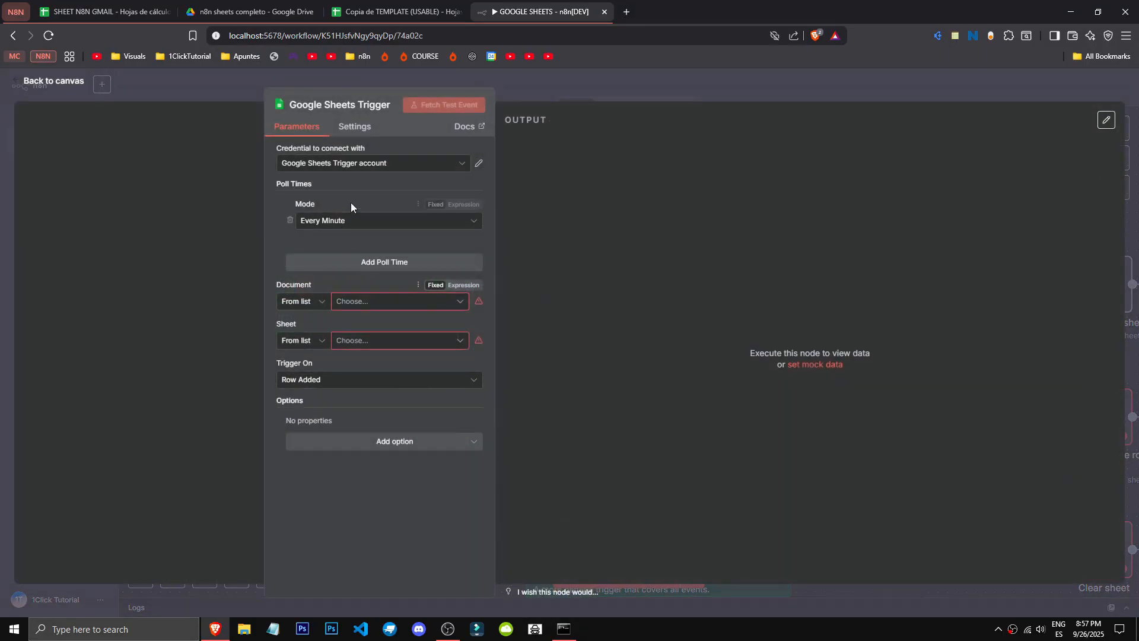
pyautogui.click(360, 222)
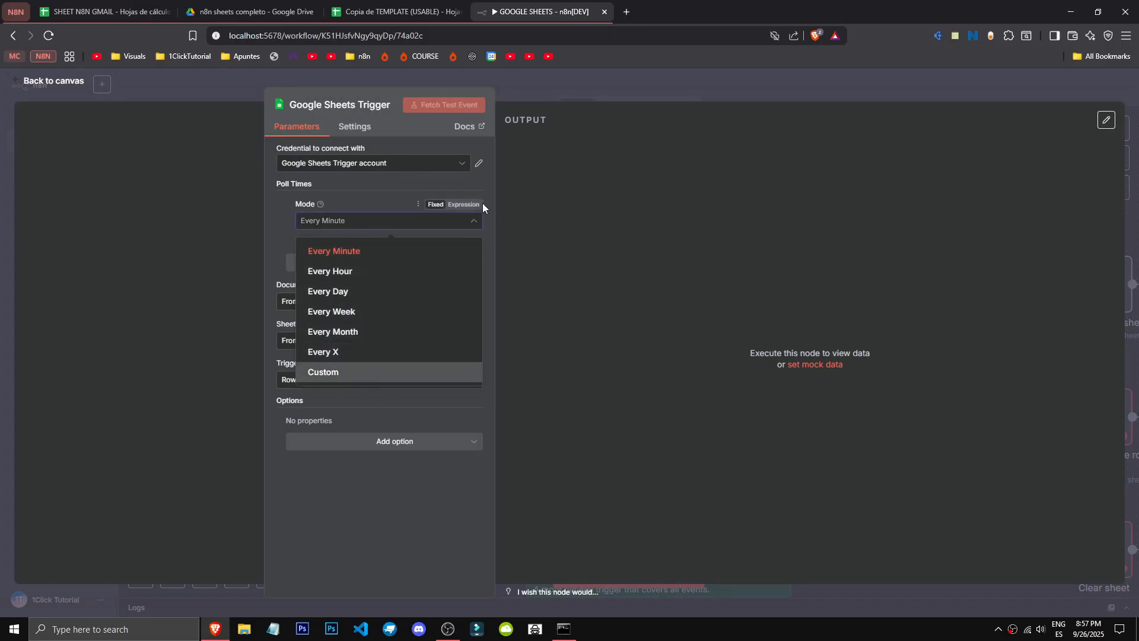
pyautogui.click(630, 115)
pyautogui.click(635, 81)
pyautogui.click(864, 89)
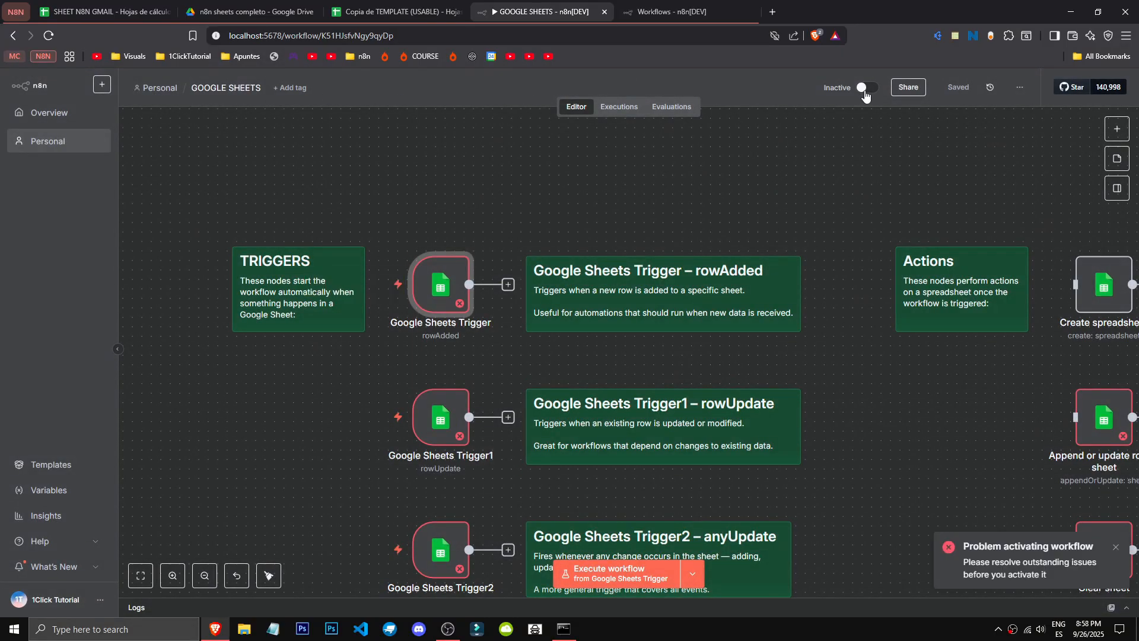
# Point the rowAdded Google Sheets Trigger to the SHEET N8N GMAIL document and its 1ClickTutorial sheet
pyautogui.doubleClick(441, 291)
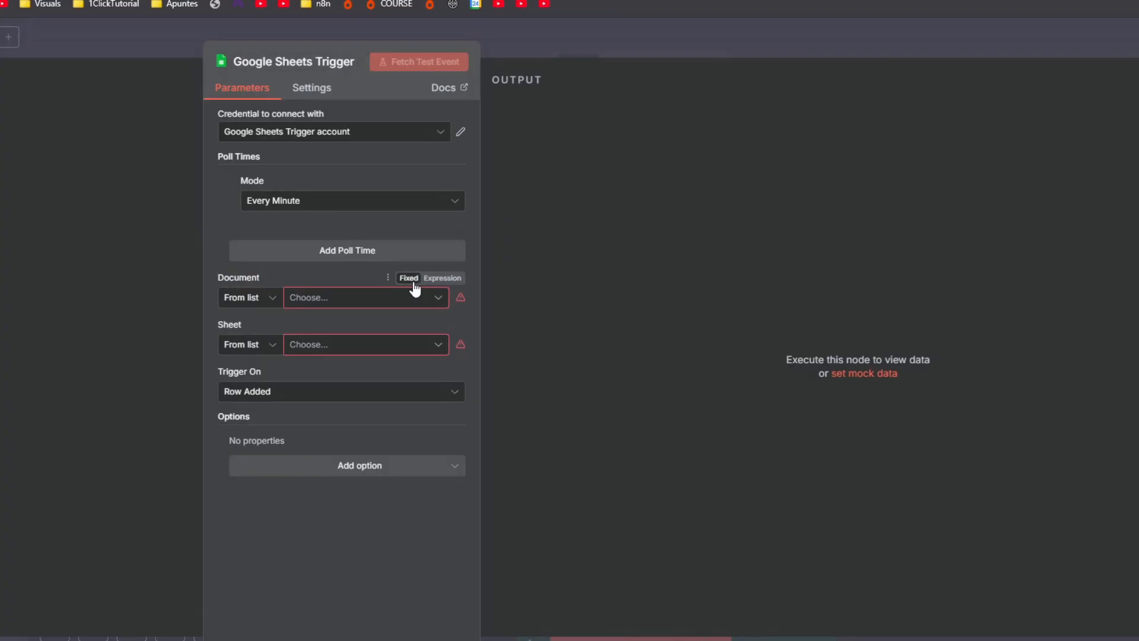
pyautogui.click(417, 204)
pyautogui.click(414, 570)
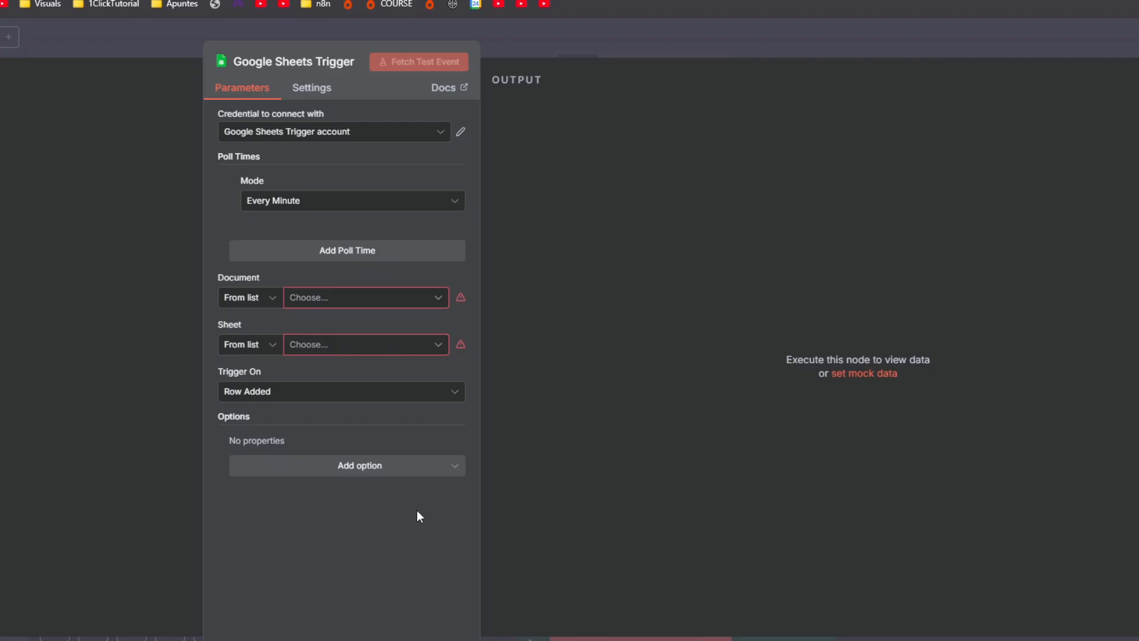
pyautogui.click(387, 305)
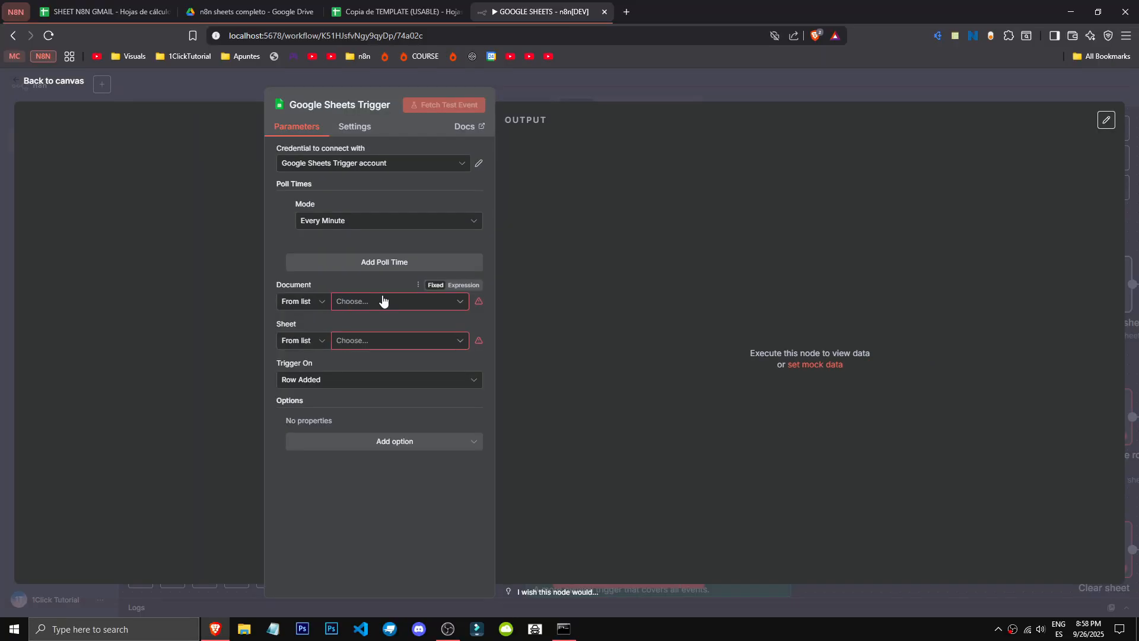
pyautogui.click(382, 301)
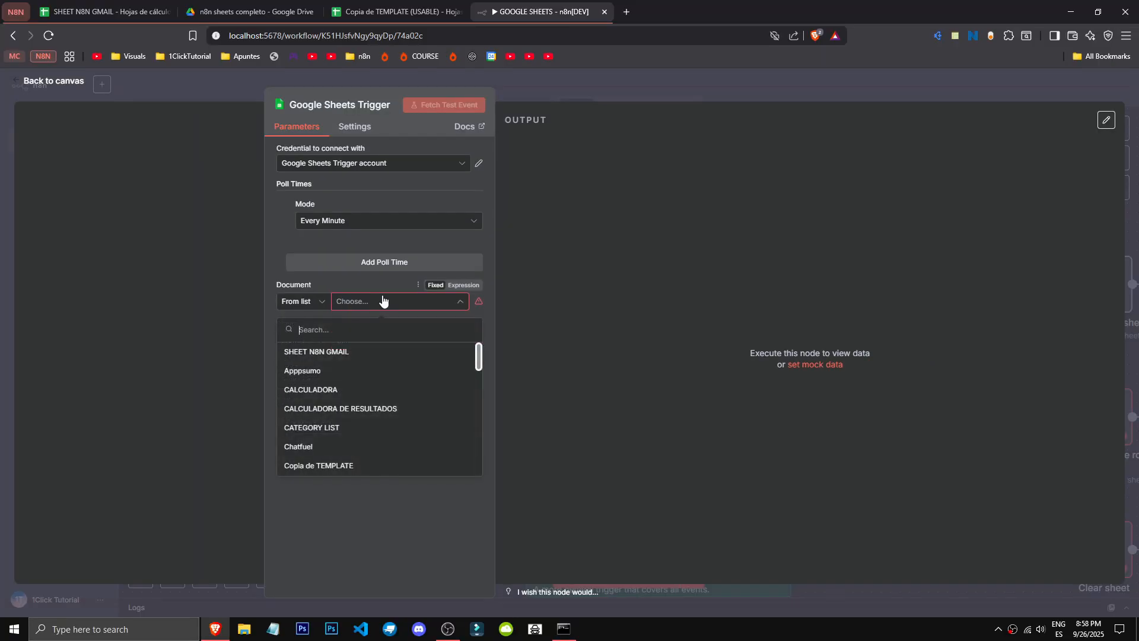
pyautogui.click(366, 353)
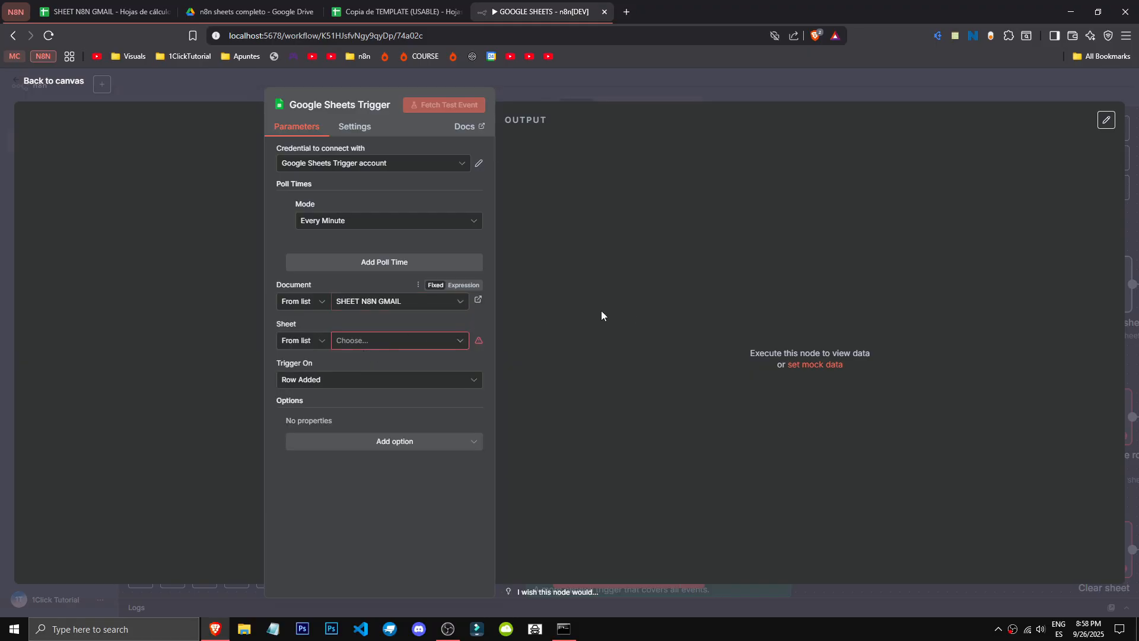
pyautogui.click(399, 344)
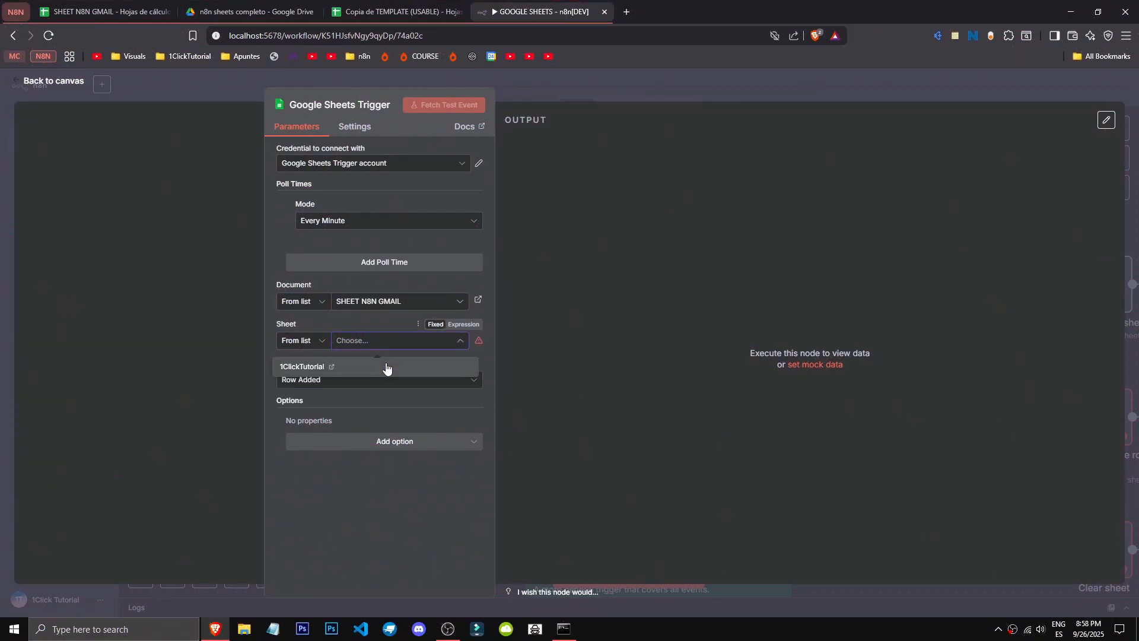
pyautogui.click(387, 367)
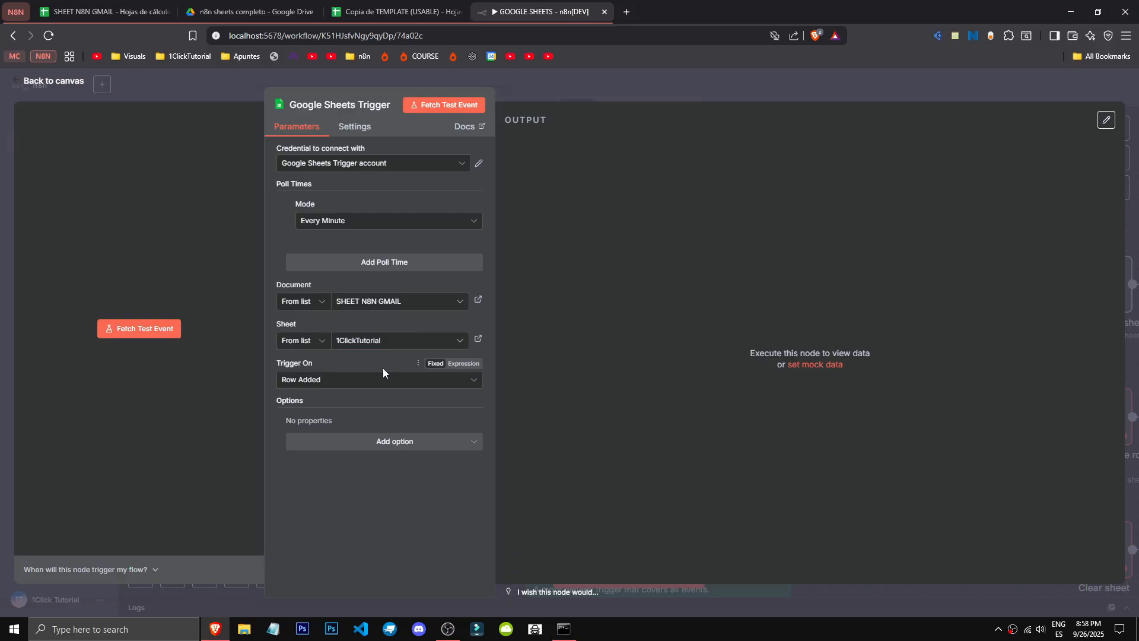
# Add the Value Render option to the rowAdded trigger, keeping it set to Unformatted and the trigger event on Row Added
pyautogui.click(345, 380)
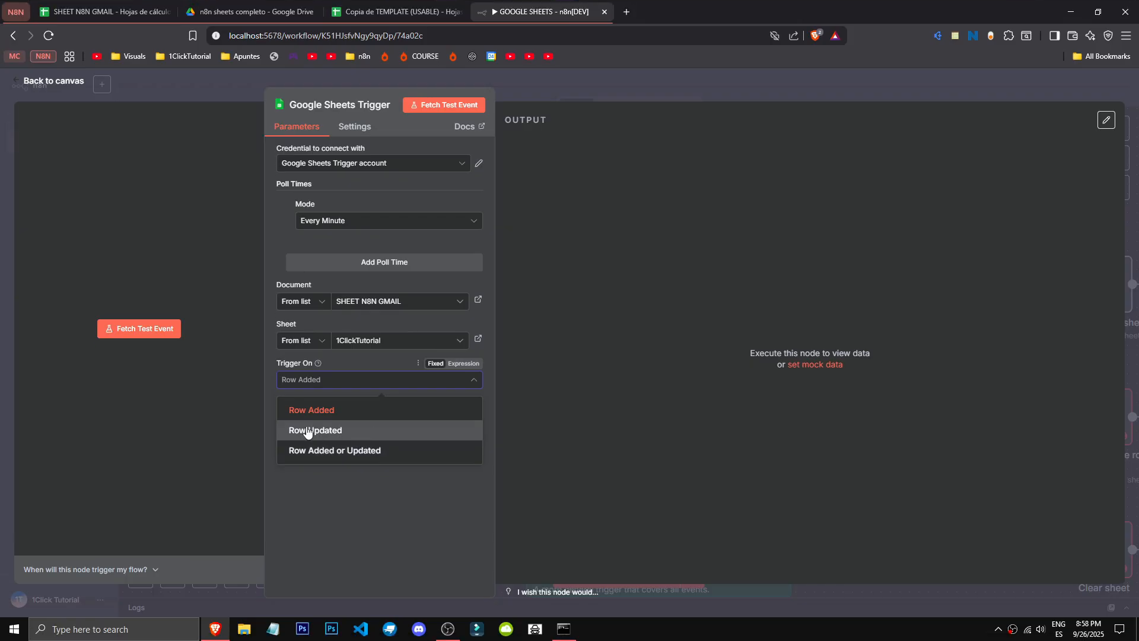
pyautogui.click(351, 517)
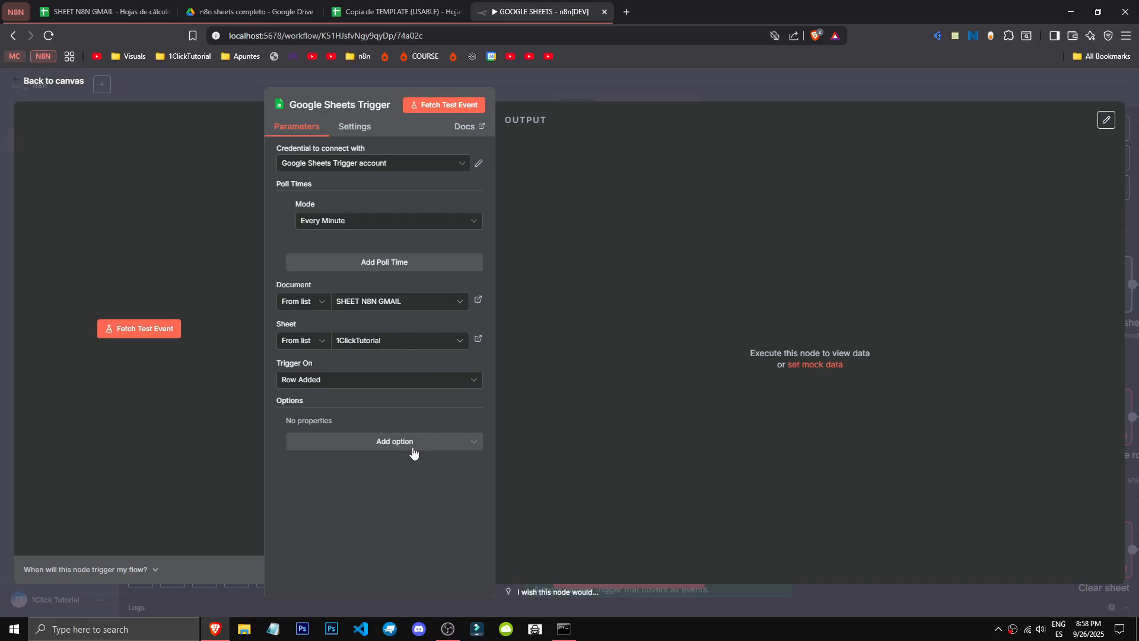
pyautogui.click(408, 442)
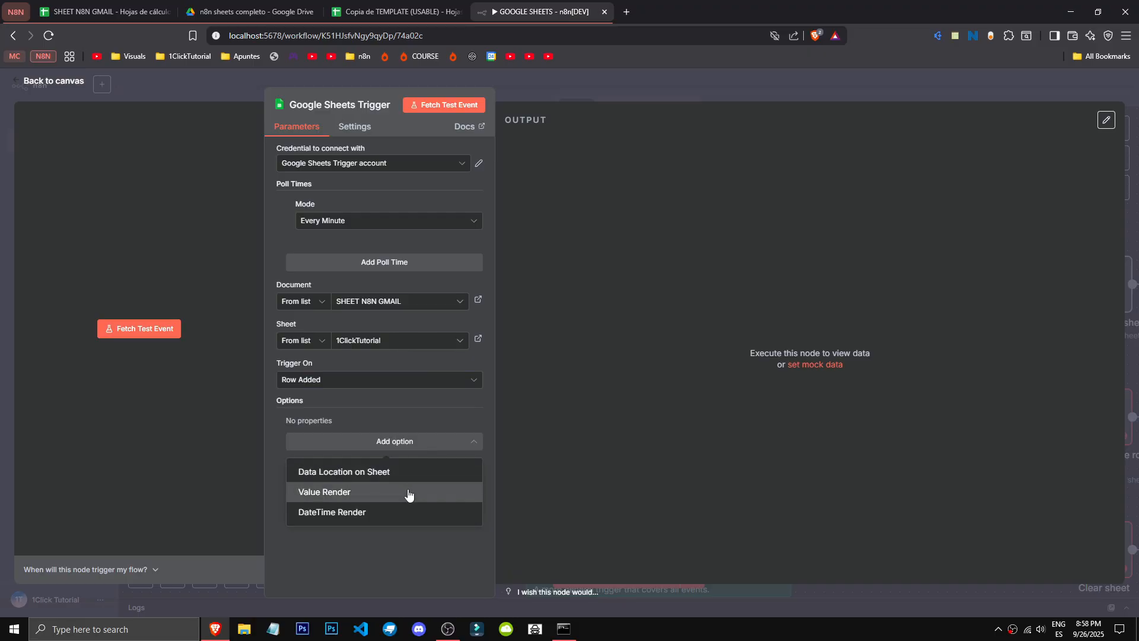
pyautogui.click(407, 492)
pyautogui.click(389, 439)
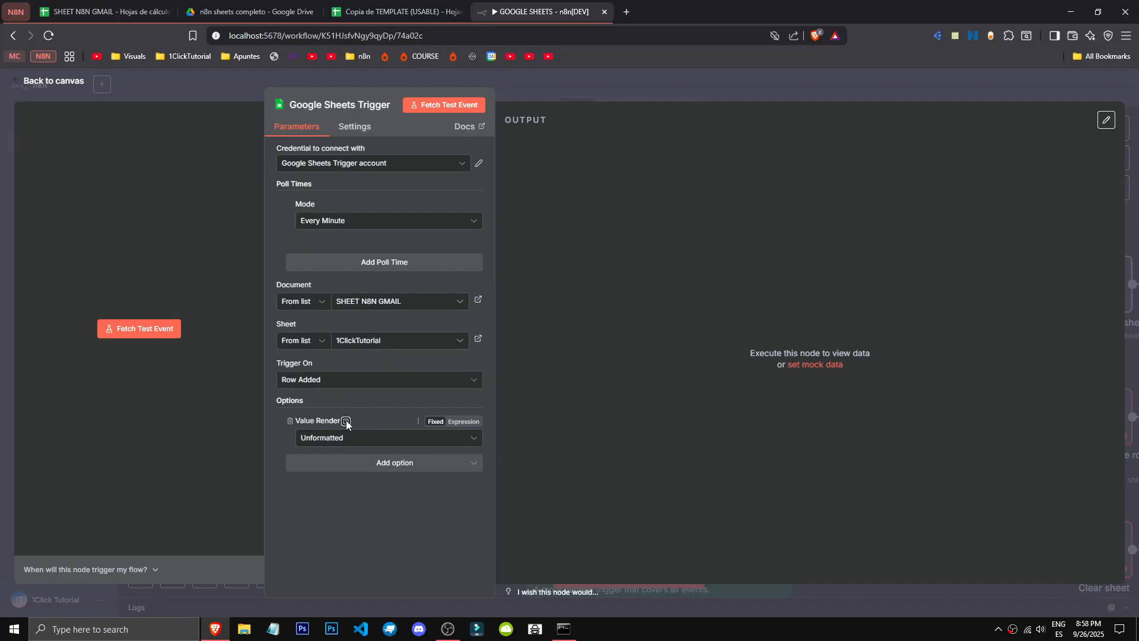
pyautogui.moveTo(302, 441)
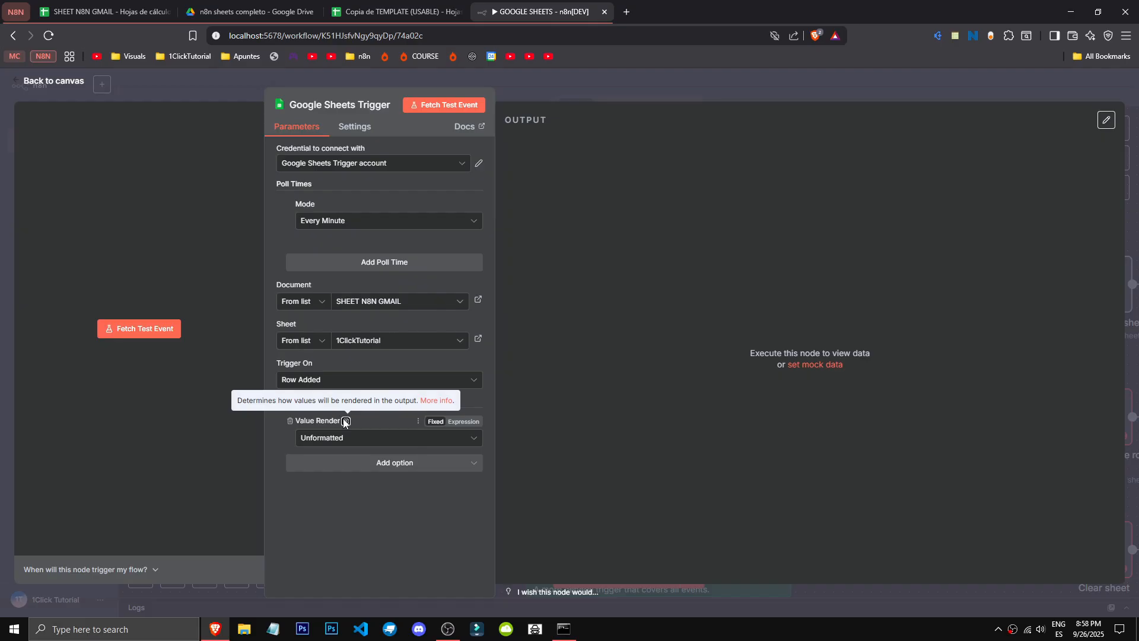
pyautogui.click(410, 442)
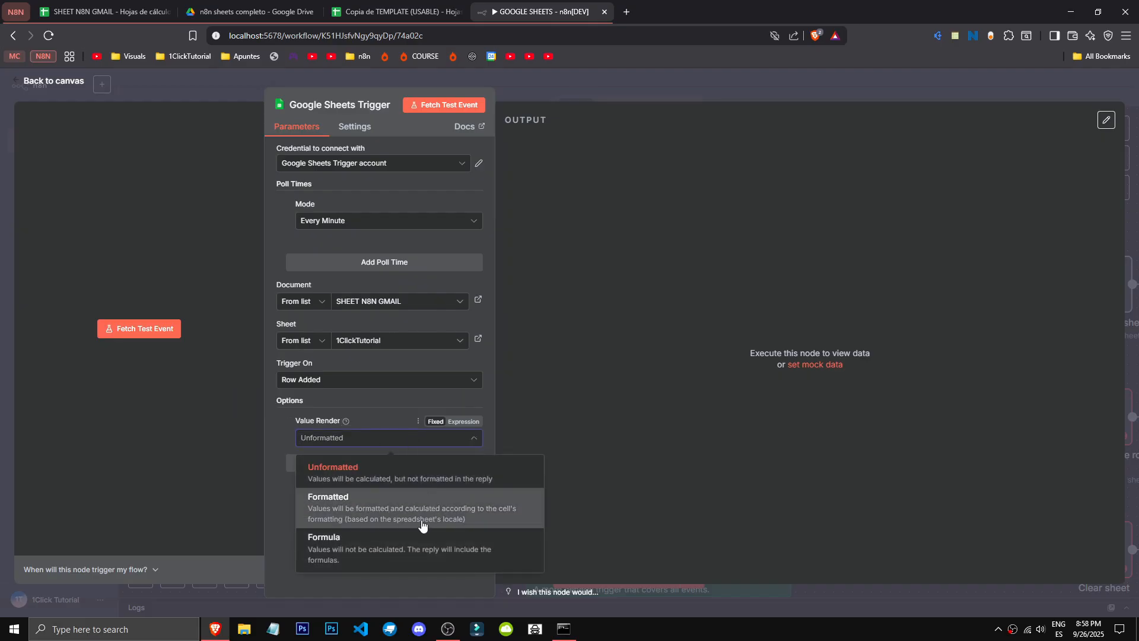
pyautogui.click(383, 586)
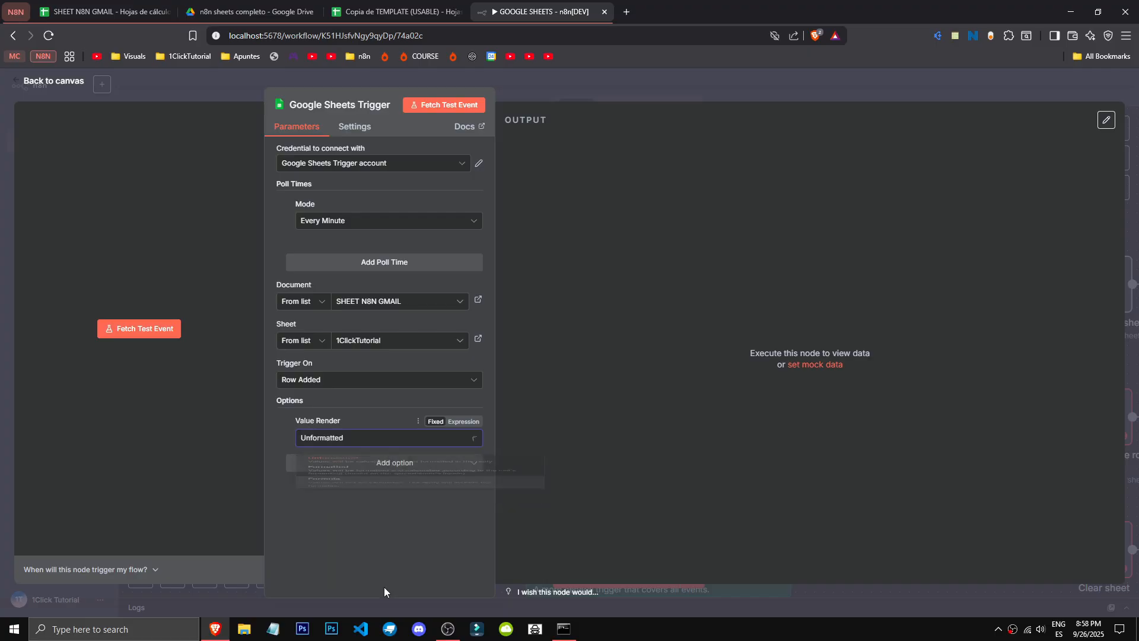
# Add the Data Location on Sheet option to the rowAdded trigger and return to the canvas
pyautogui.click(386, 469)
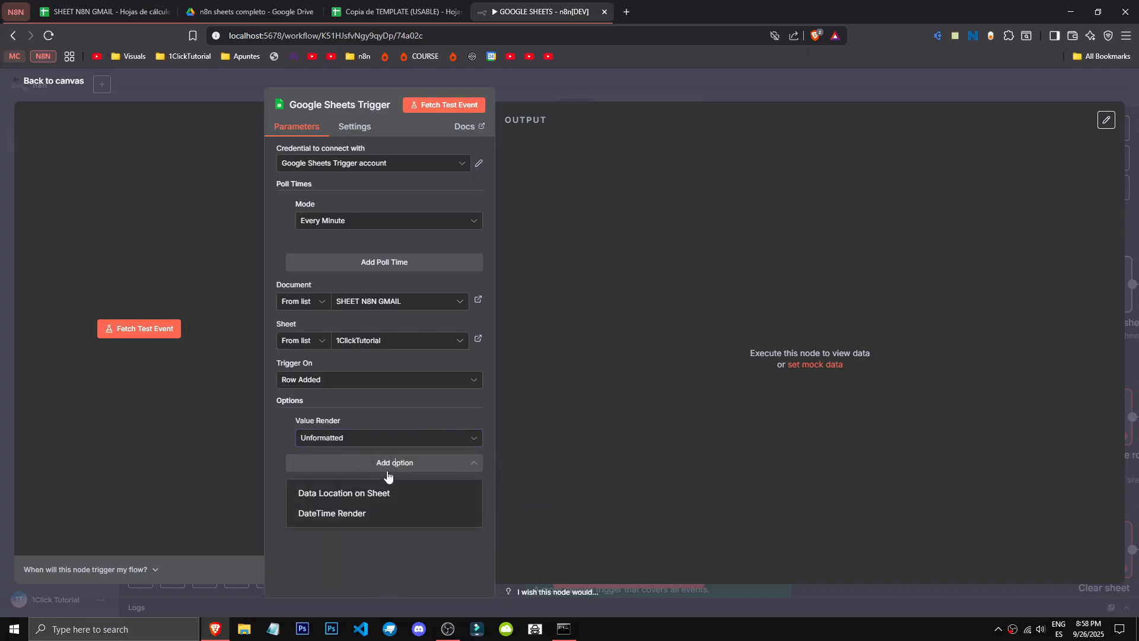
pyautogui.click(378, 439)
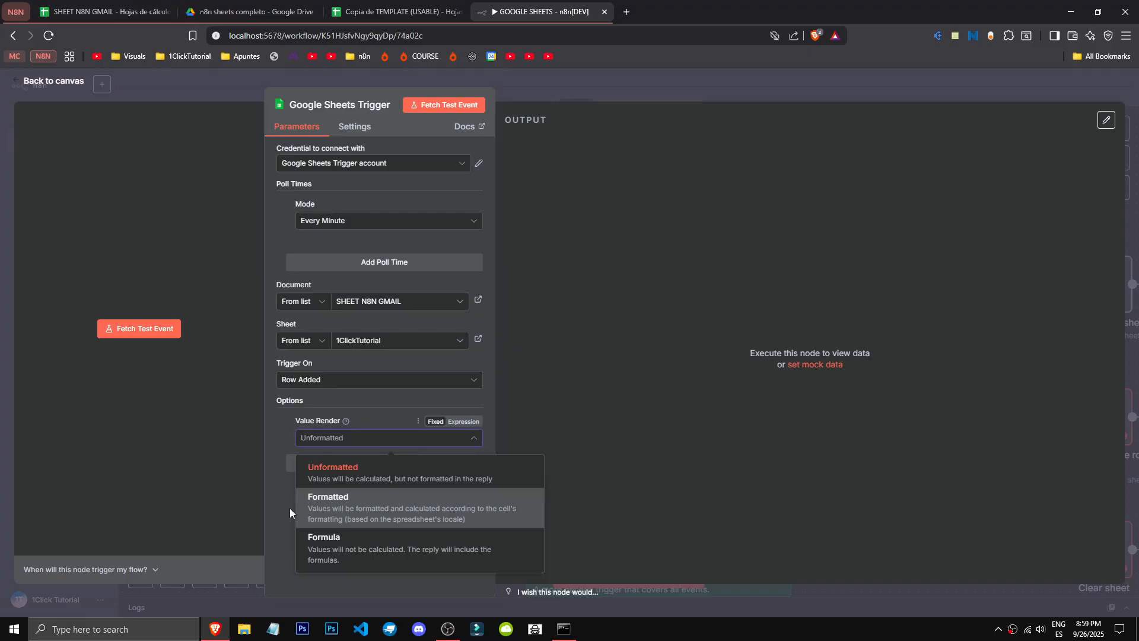
pyautogui.click(372, 462)
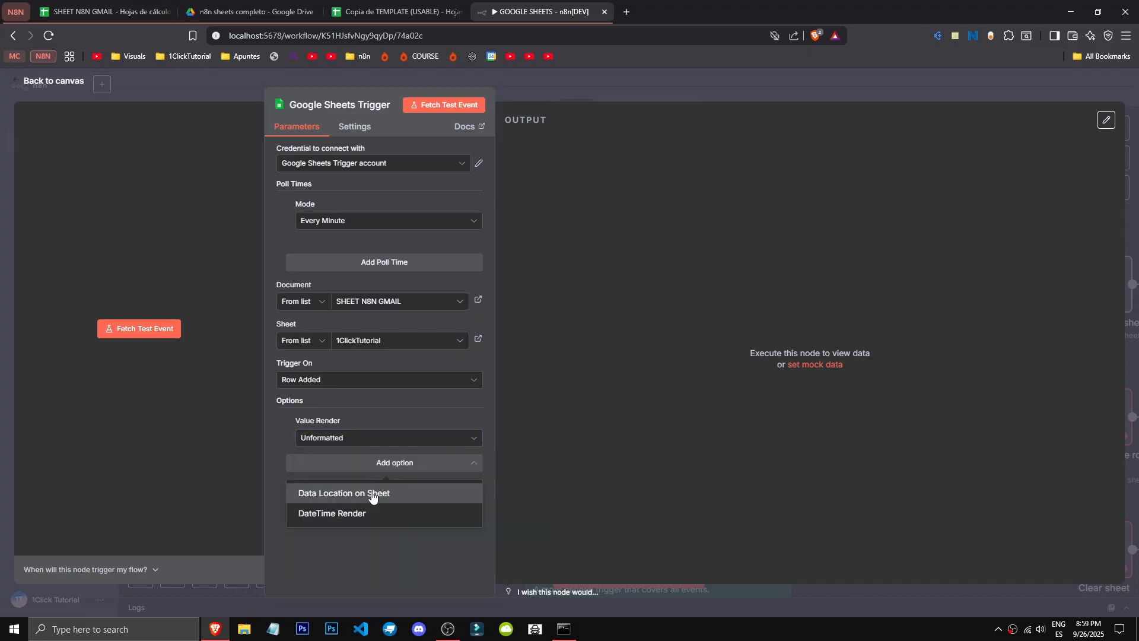
pyautogui.click(372, 494)
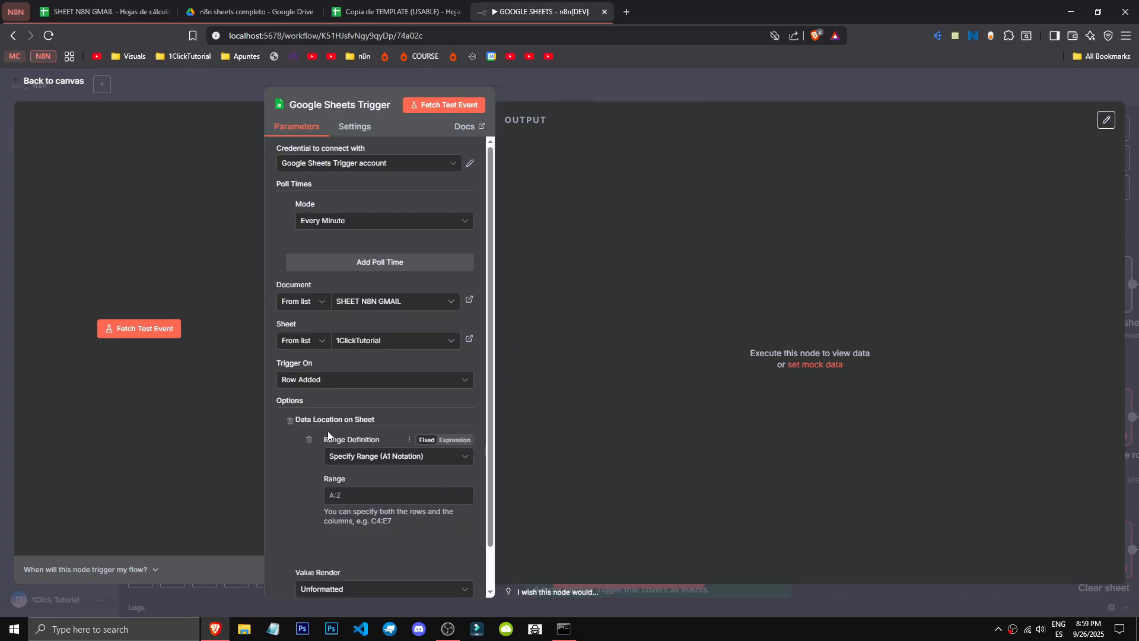
pyautogui.press('Escape')
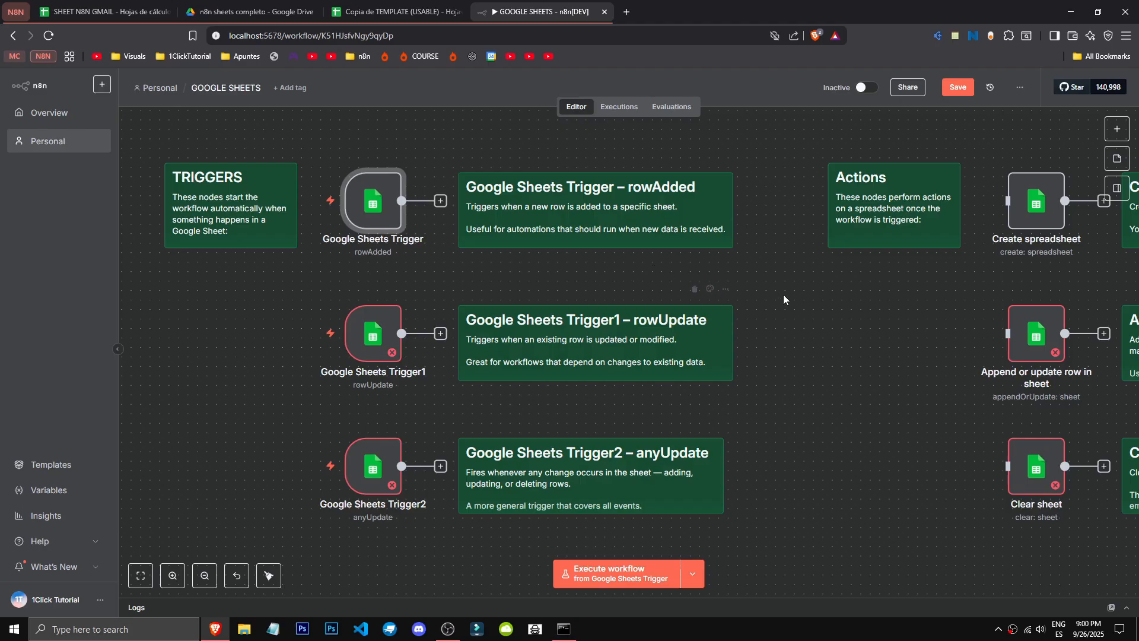
# Open the rowUpdate Google Sheets Trigger1 node and set its poll time mode to Every Hour
pyautogui.scroll(-1, 795, 354)
pyautogui.scroll(-4, 795, 354)
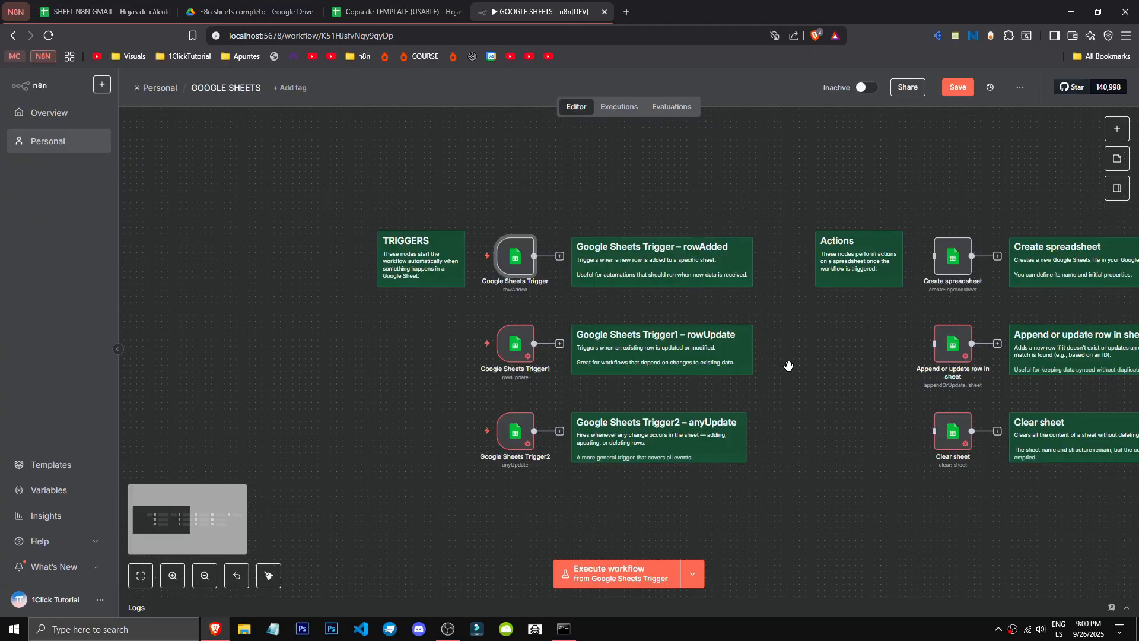
pyautogui.moveTo(789, 367); pyautogui.dragTo(230, 317)
pyautogui.moveTo(508, 425); pyautogui.dragTo(905, 465)
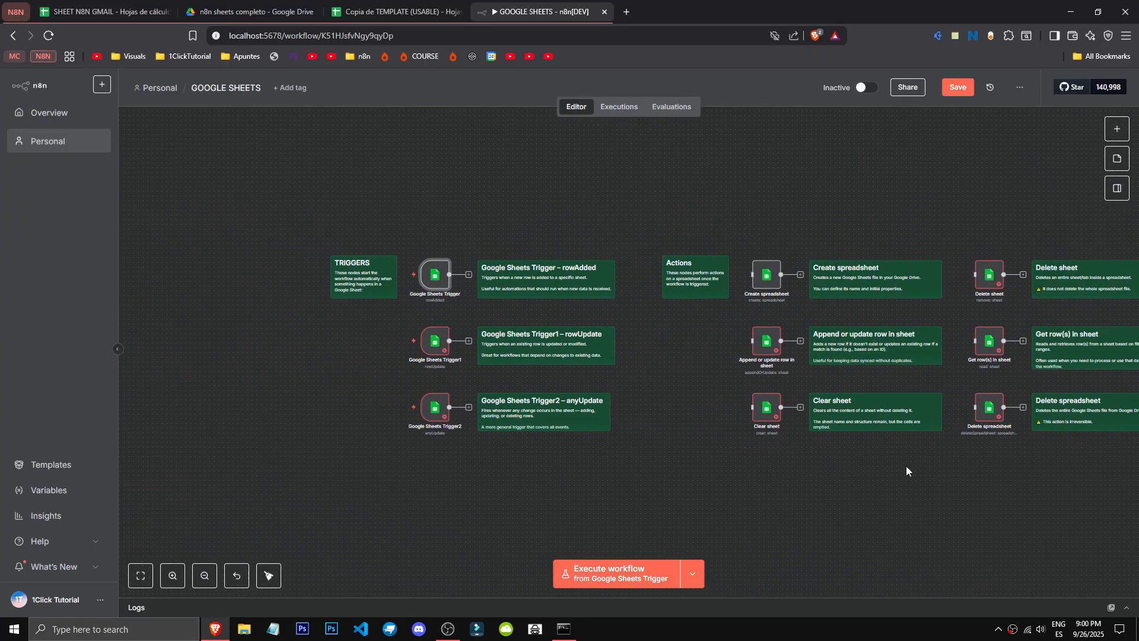
pyautogui.scroll(4, 595, 355)
pyautogui.moveTo(414, 300); pyautogui.dragTo(633, 279)
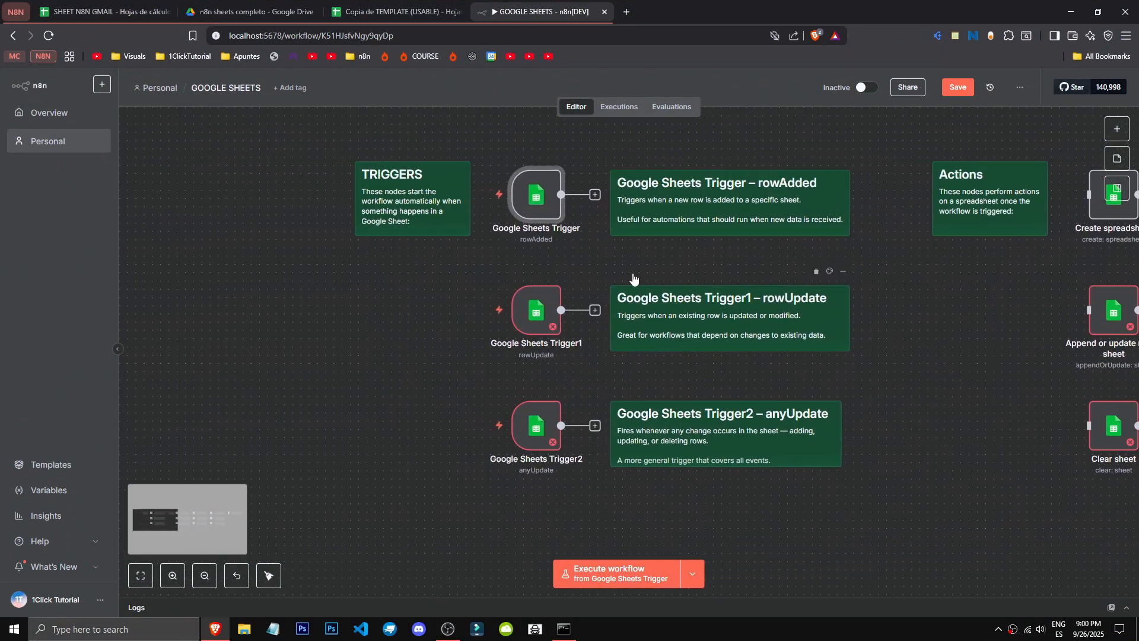
pyautogui.click(534, 320)
pyautogui.doubleClick(531, 317)
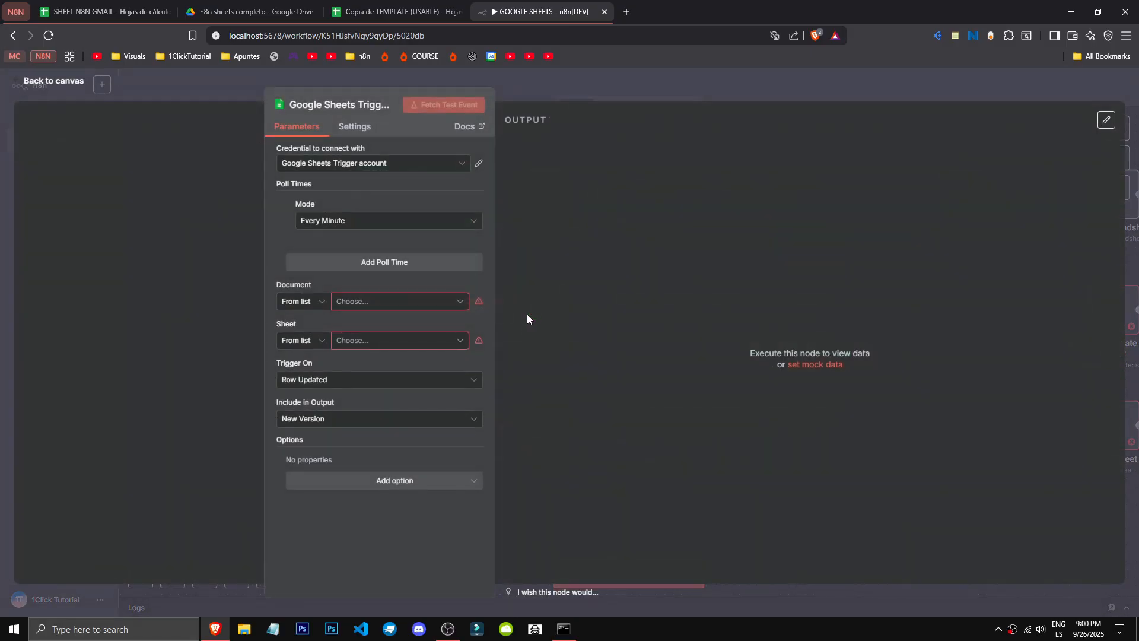
pyautogui.click(355, 221)
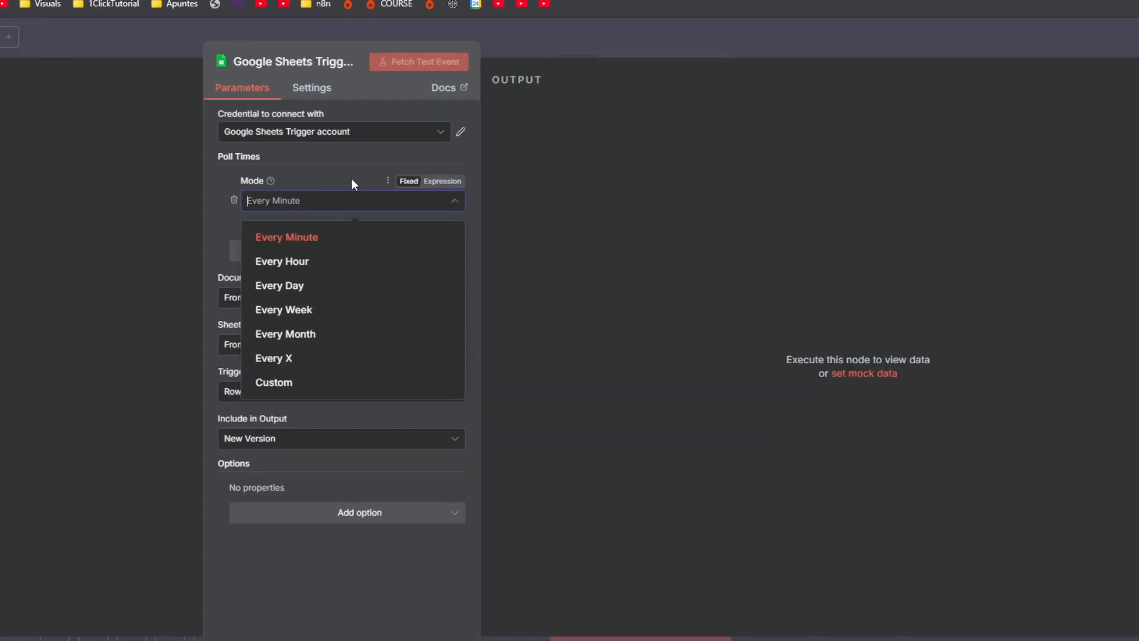
pyautogui.click(330, 261)
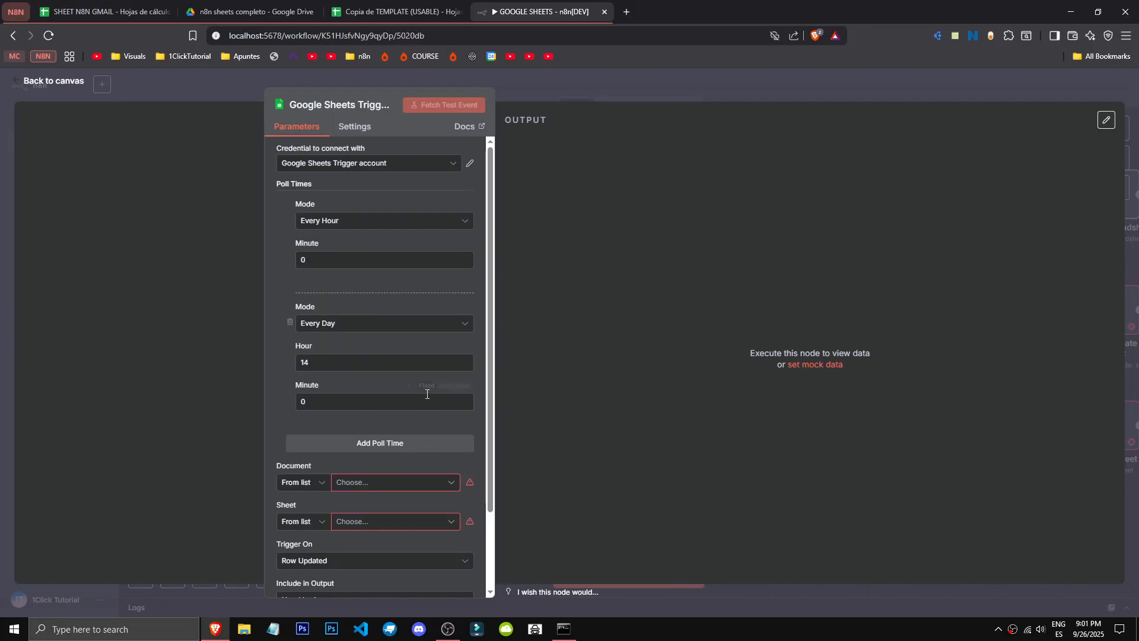
# Review the mode setting of the second poll time in Google Sheets Trigger1 and try adding another poll time
pyautogui.click(385, 326)
pyautogui.click(384, 332)
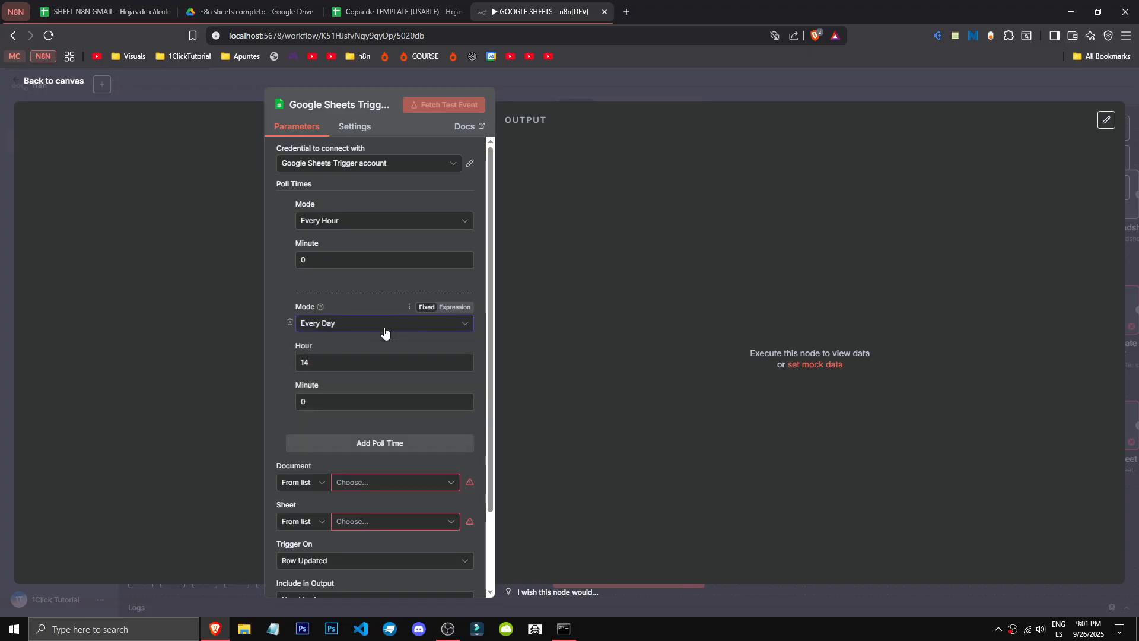
pyautogui.click(390, 444)
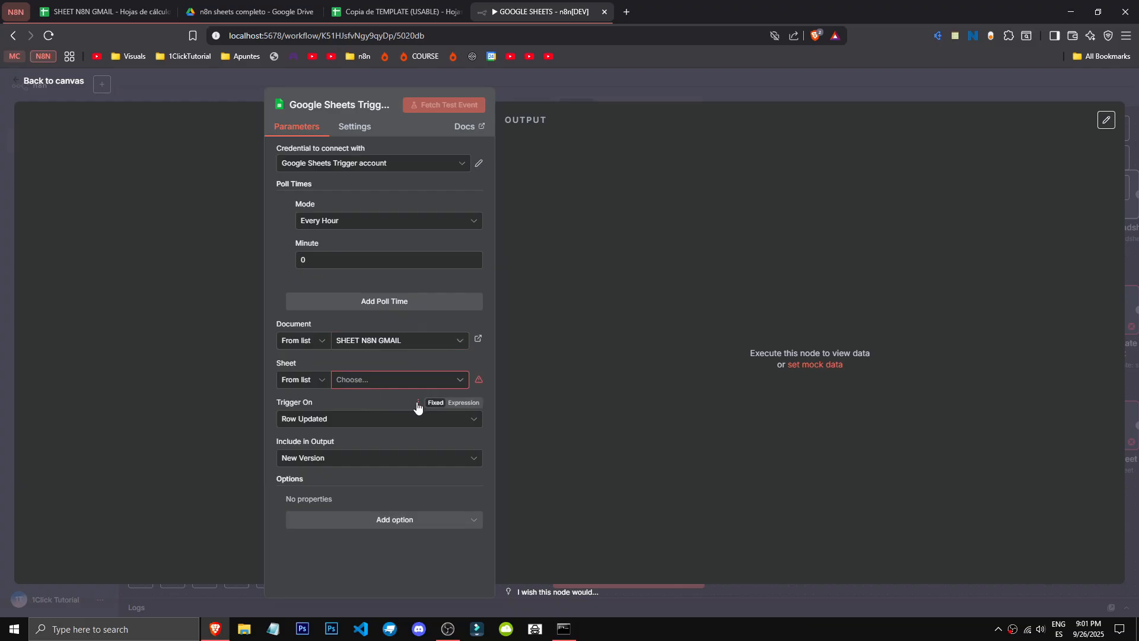
# Set the Google Sheets Trigger1 document to SHEET N8N GMAIL and its sheet to 1ClickTutorial
pyautogui.click(423, 381)
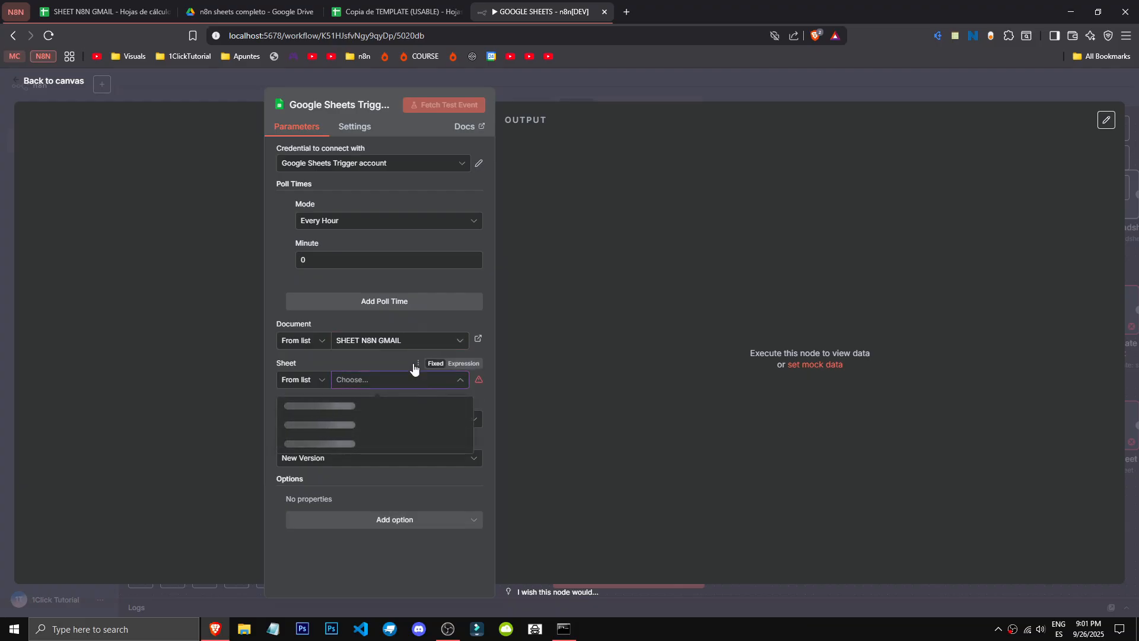
pyautogui.click(392, 340)
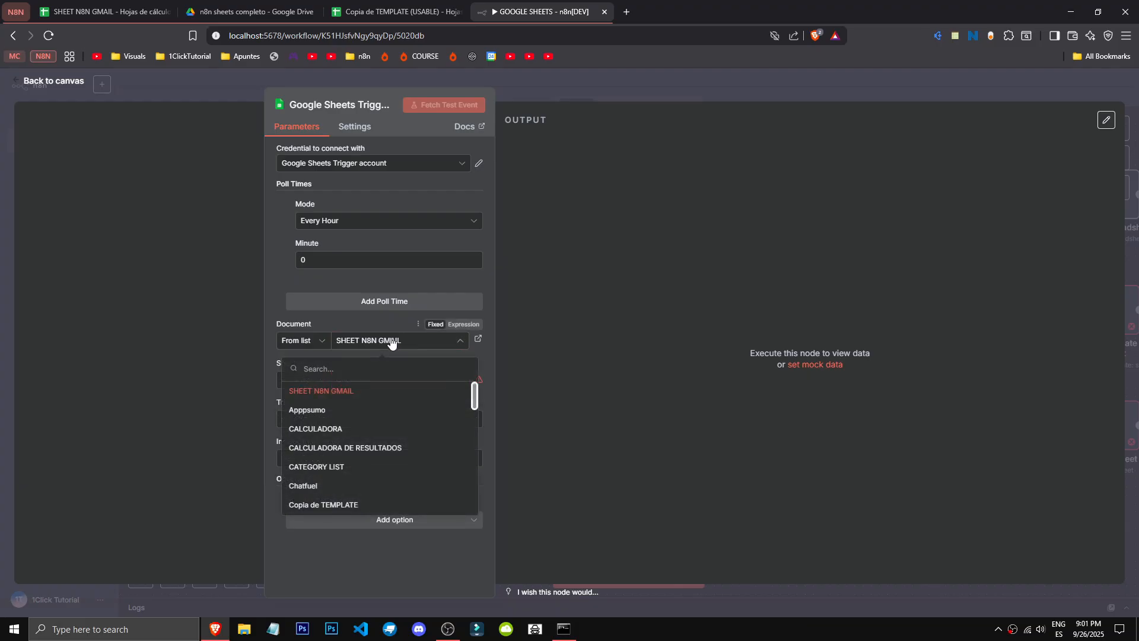
pyautogui.click(389, 390)
pyautogui.click(407, 386)
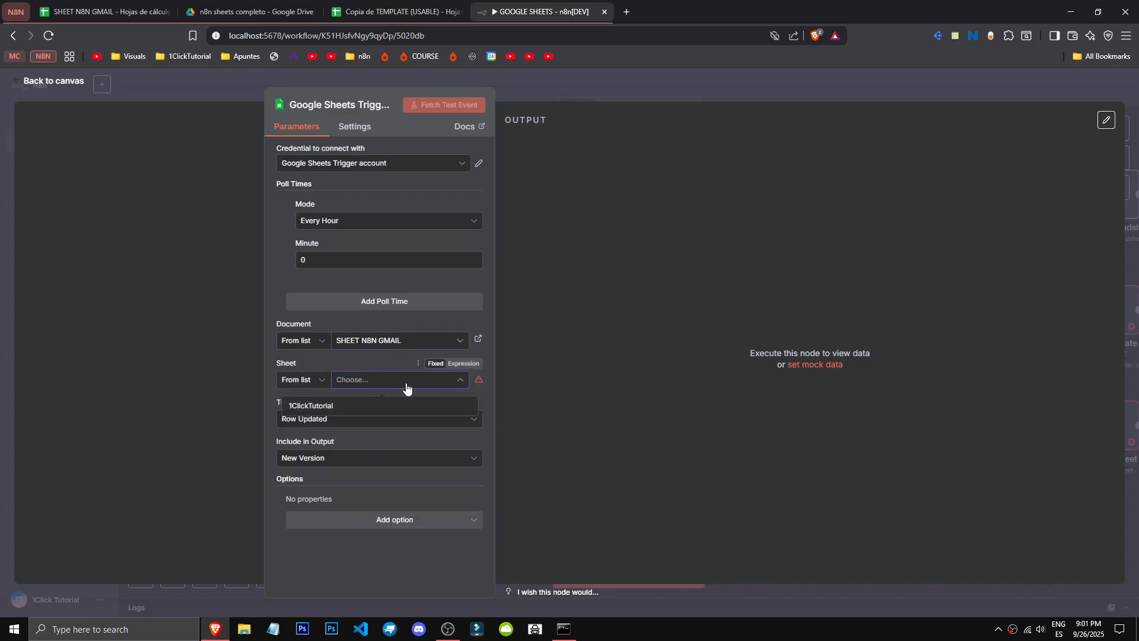
pyautogui.click(355, 407)
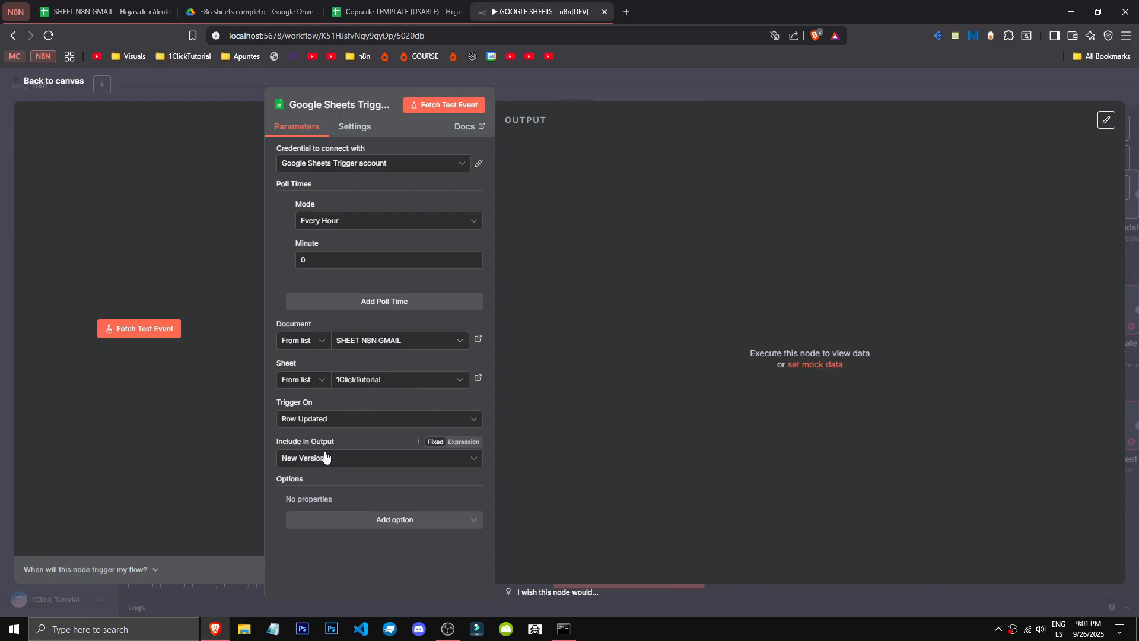
# Review the Include in Output choices and their help note in Google Sheets Trigger1, keeping New Version selected
pyautogui.click(344, 460)
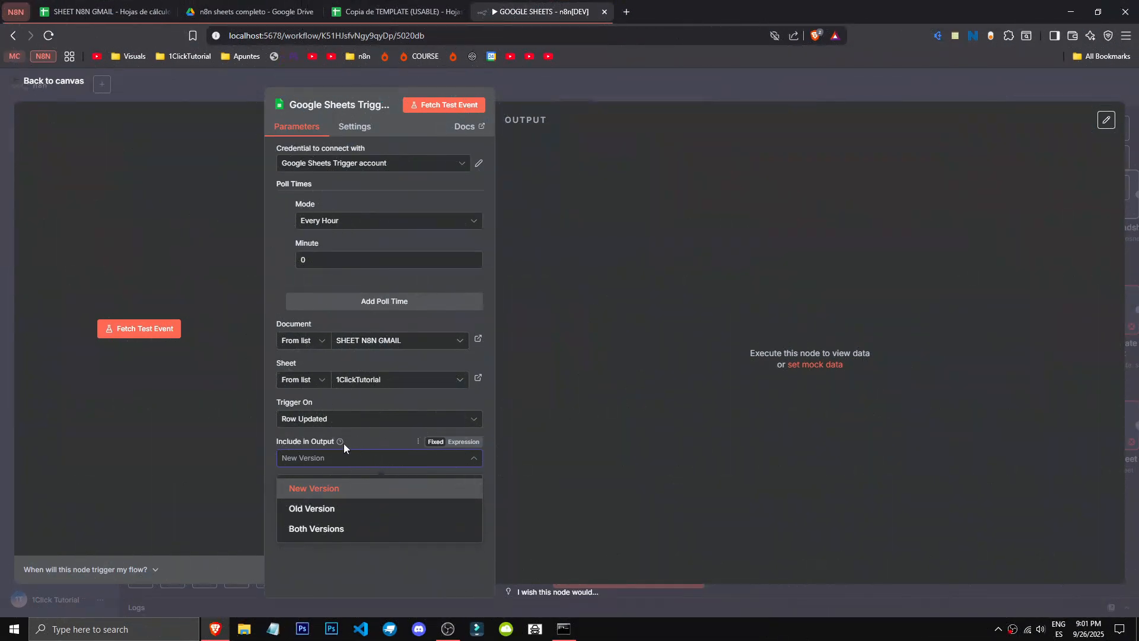
pyautogui.click(339, 443)
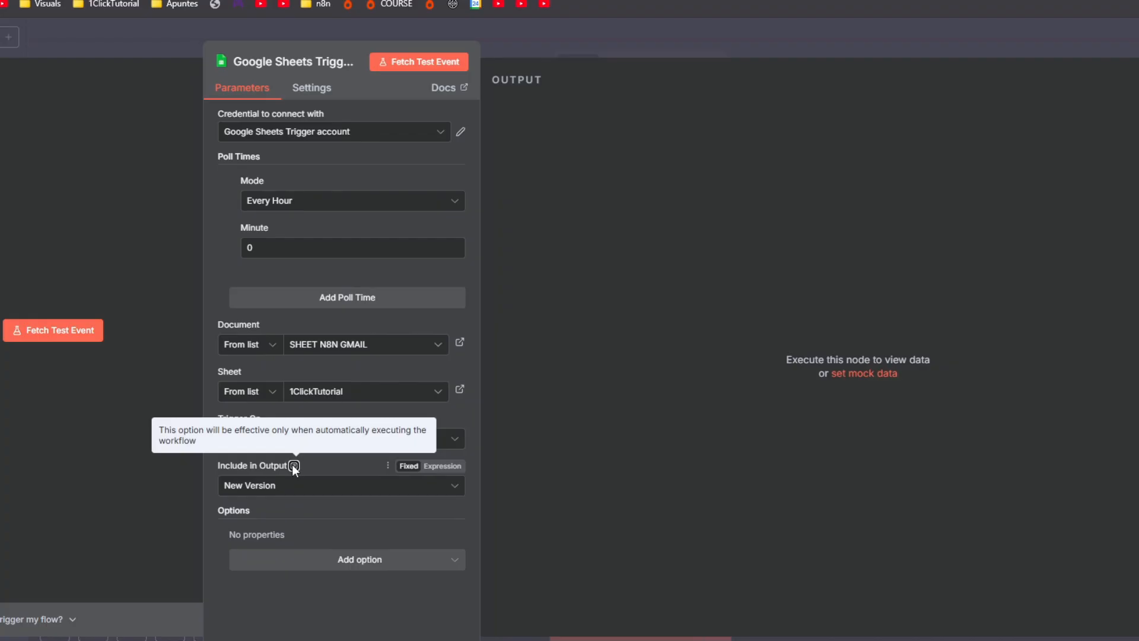
pyautogui.click(325, 485)
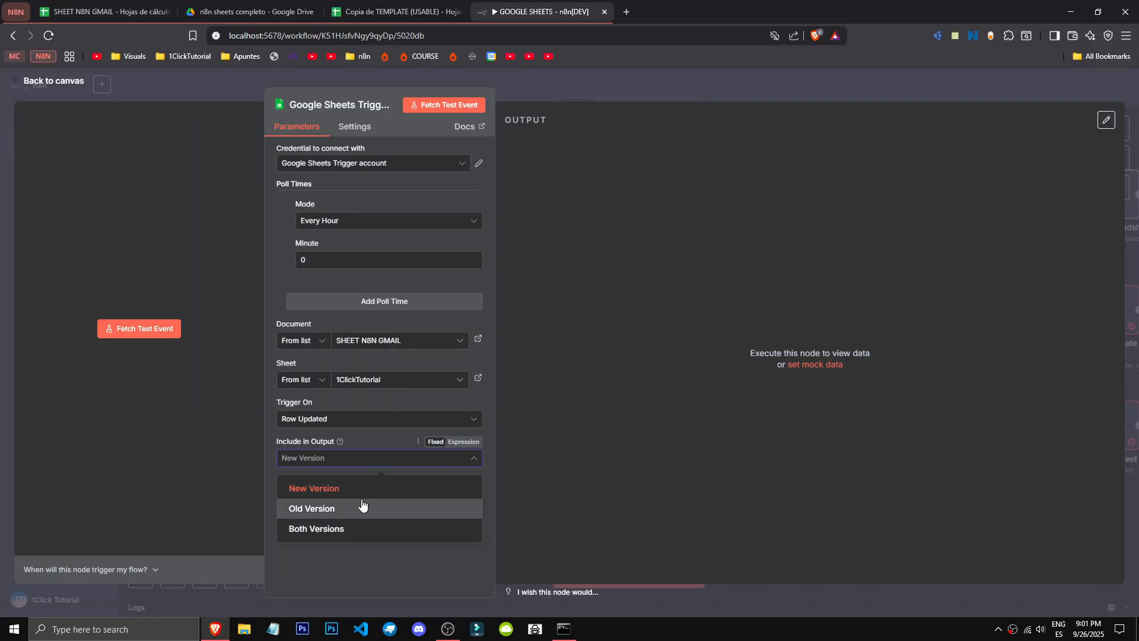
pyautogui.click(325, 485)
pyautogui.click(359, 460)
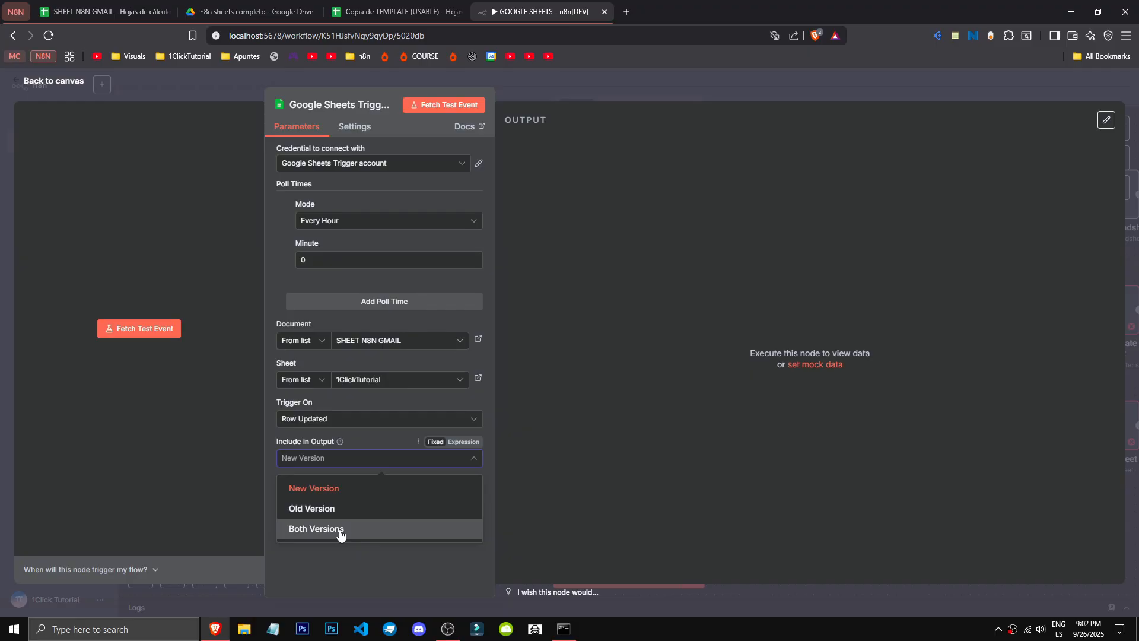
pyautogui.click(358, 554)
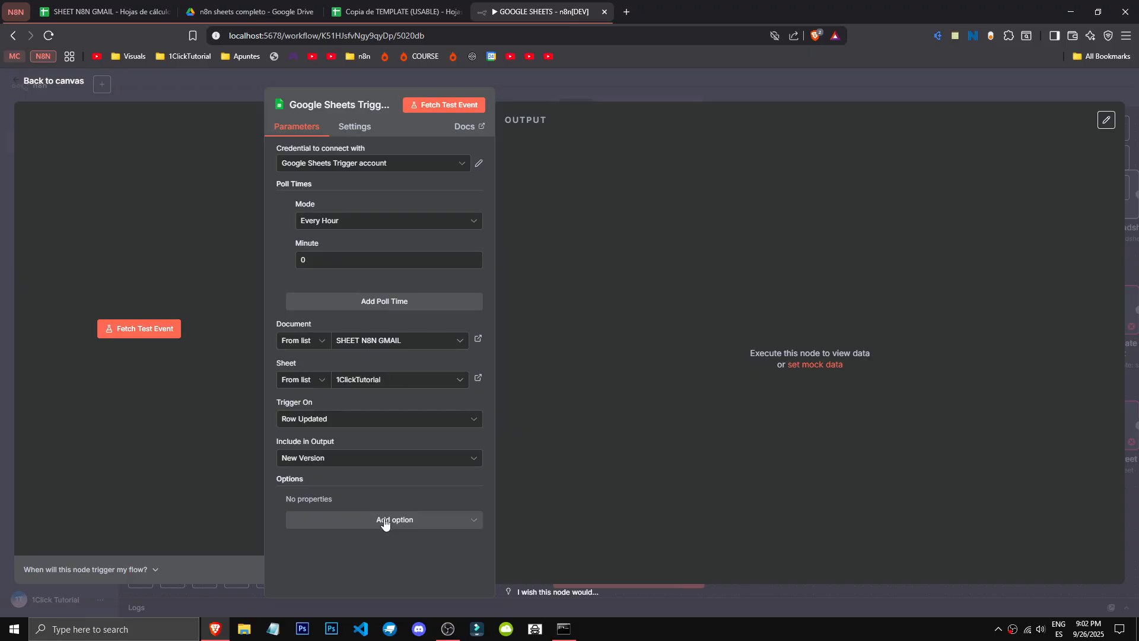
# Add the Columns to Watch option to Google Sheets Trigger1 and show its help note
pyautogui.click(385, 523)
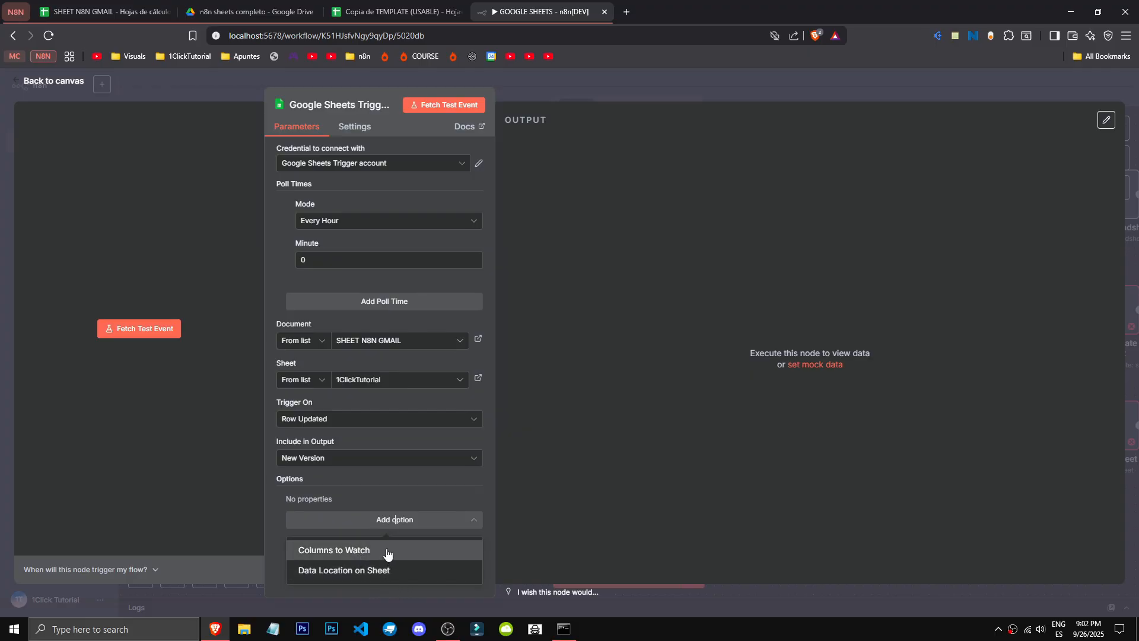
pyautogui.click(323, 549)
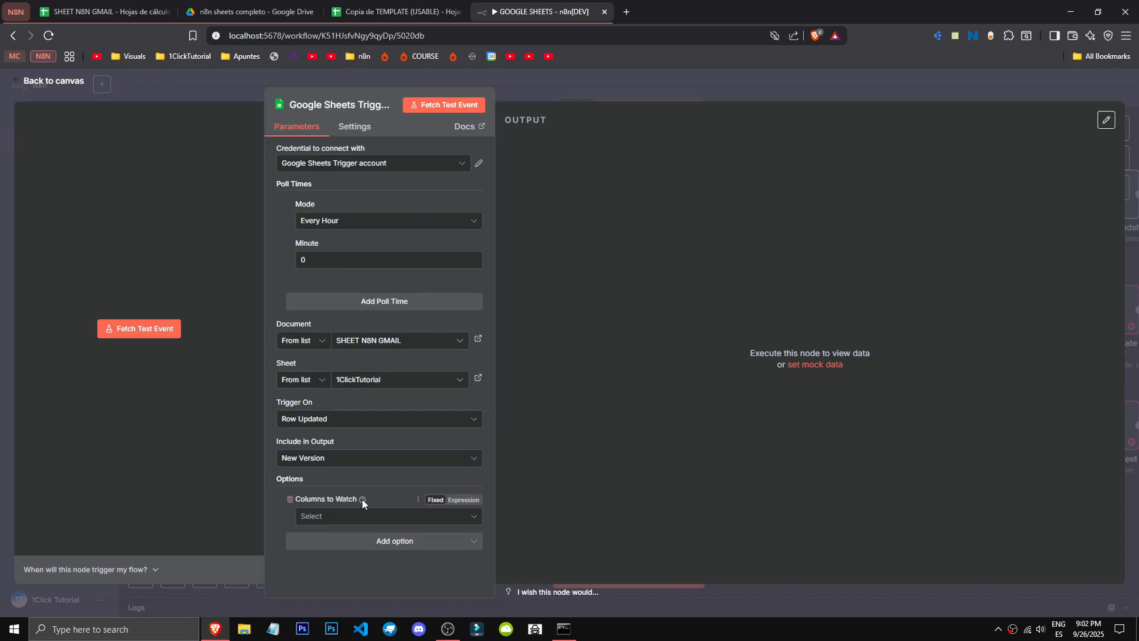
pyautogui.moveTo(362, 500)
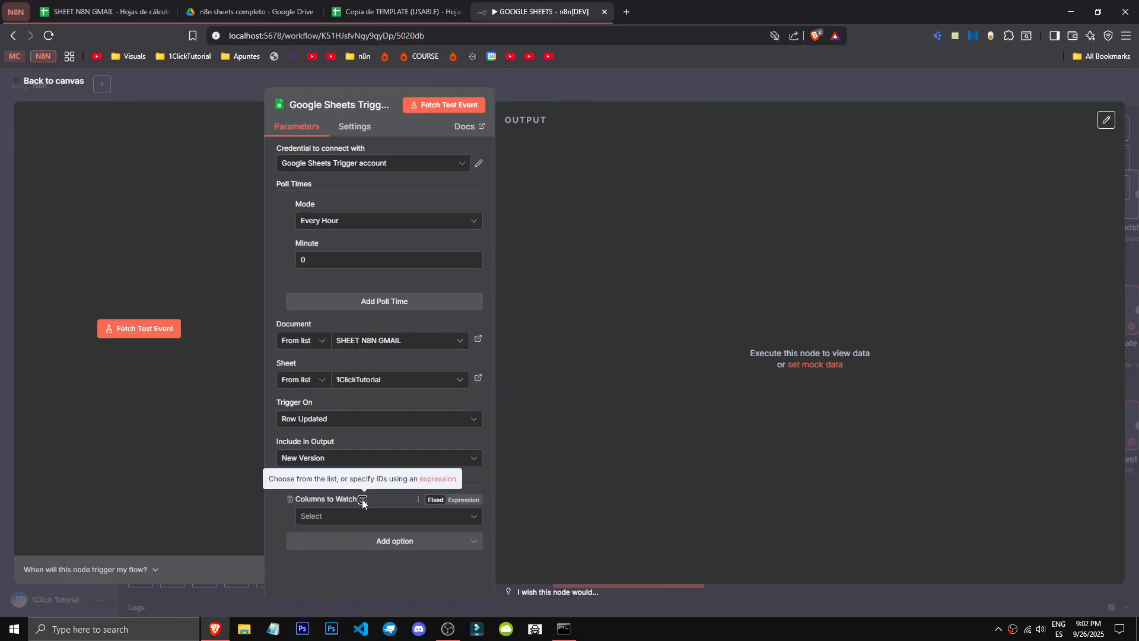
# Open the linked n8n Docs page on expressions, read through to the Writing expressions section, and close the page
pyautogui.click(438, 478)
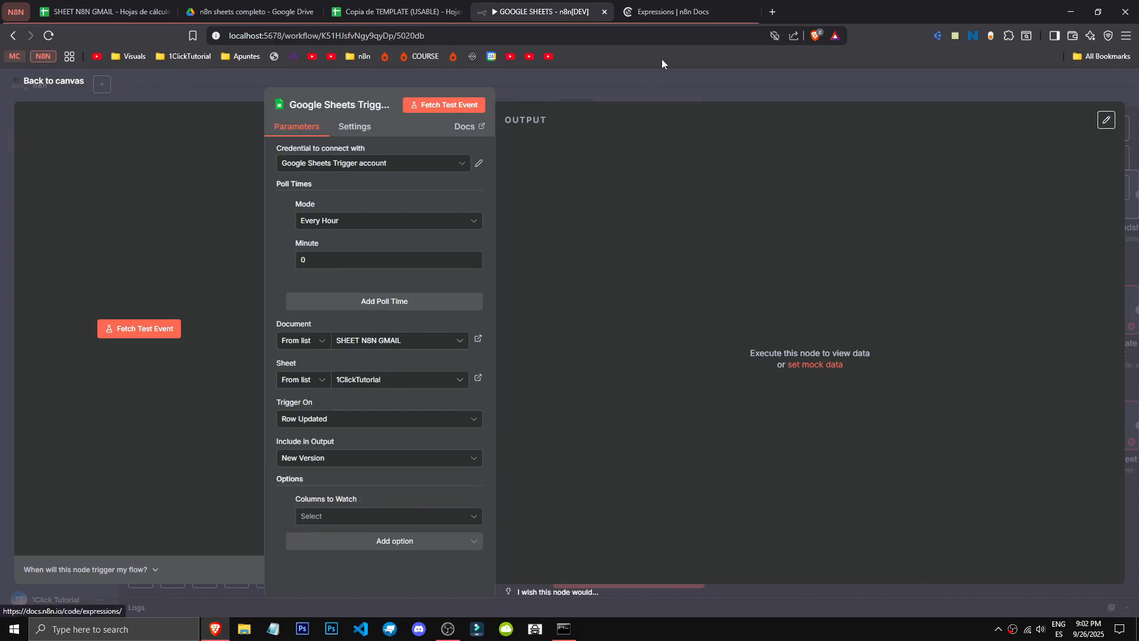
pyautogui.click(683, 11)
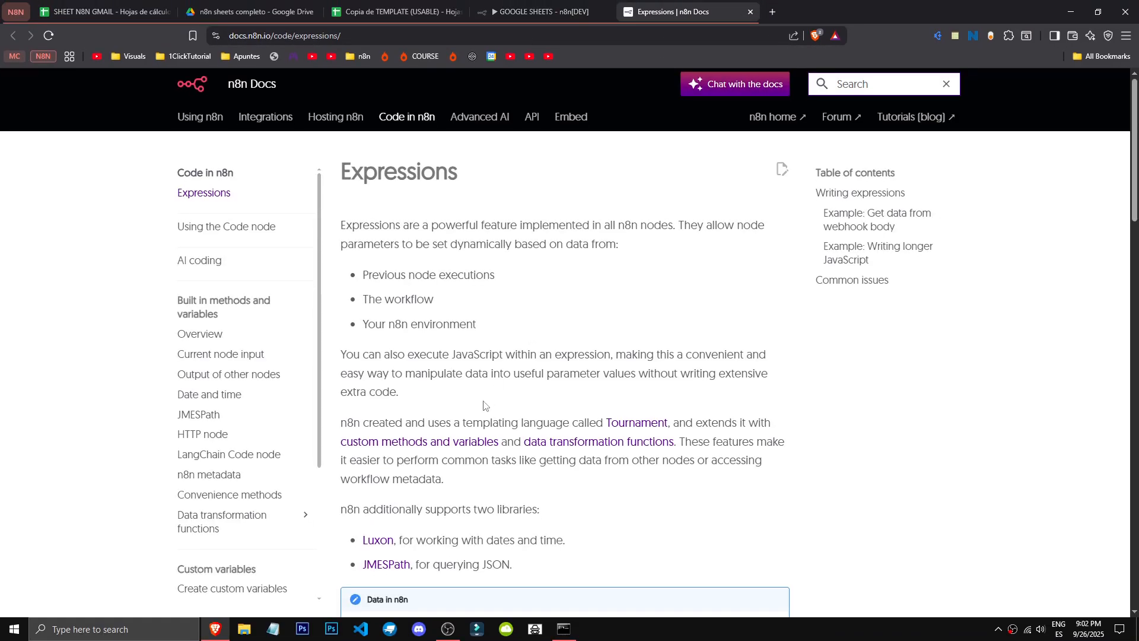
pyautogui.scroll(-2, 480, 409)
pyautogui.scroll(2, 480, 409)
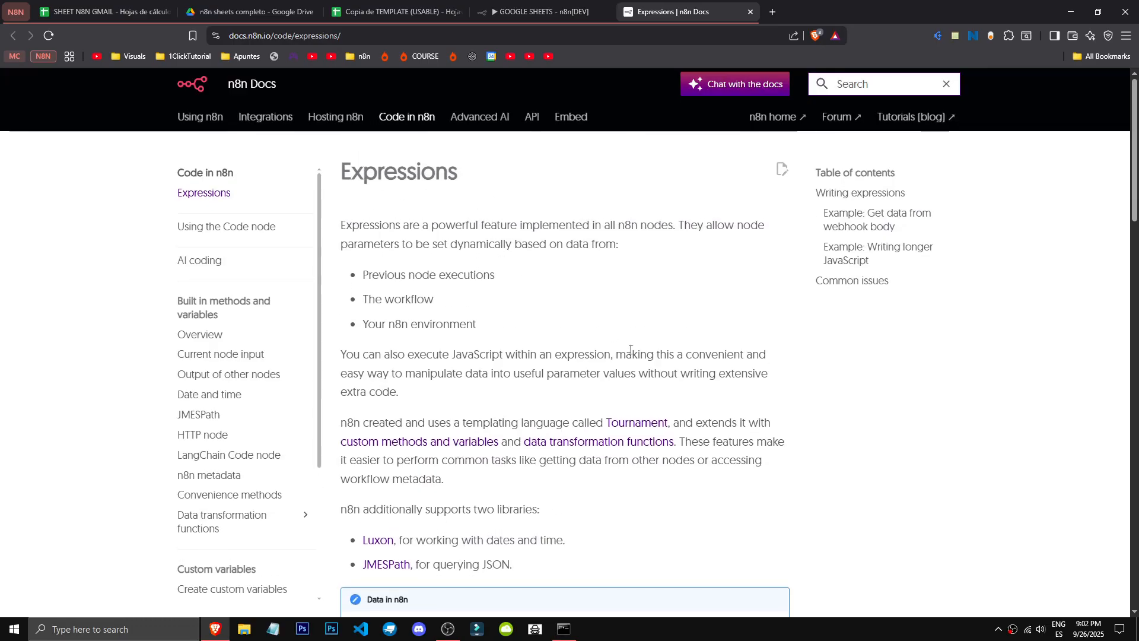
pyautogui.scroll(-2, 474, 481)
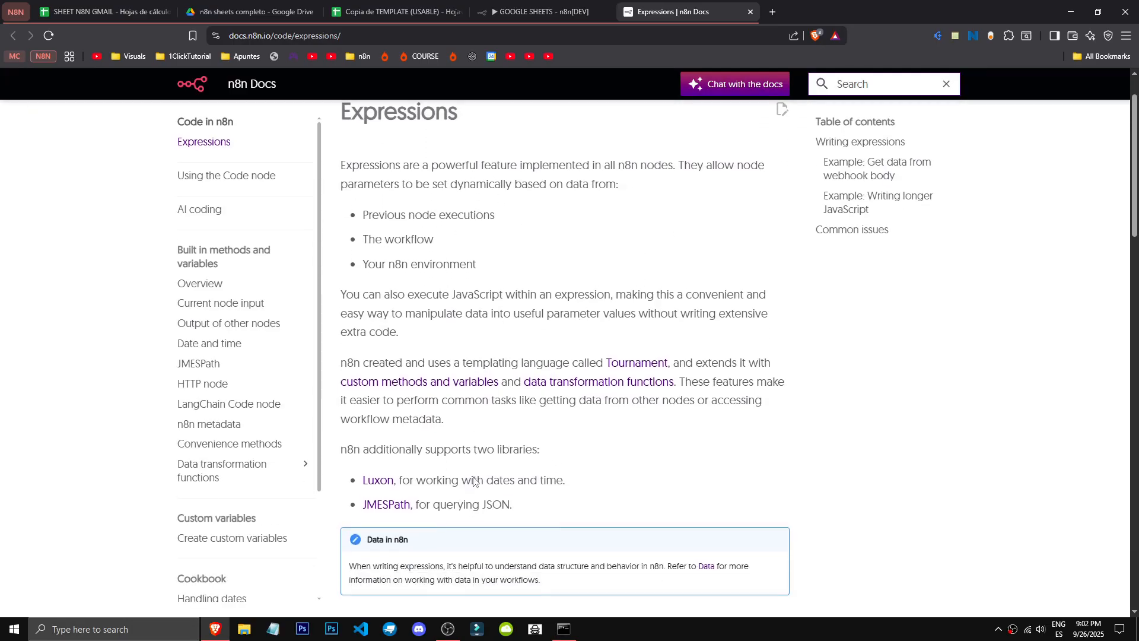
pyautogui.scroll(-10, 473, 481)
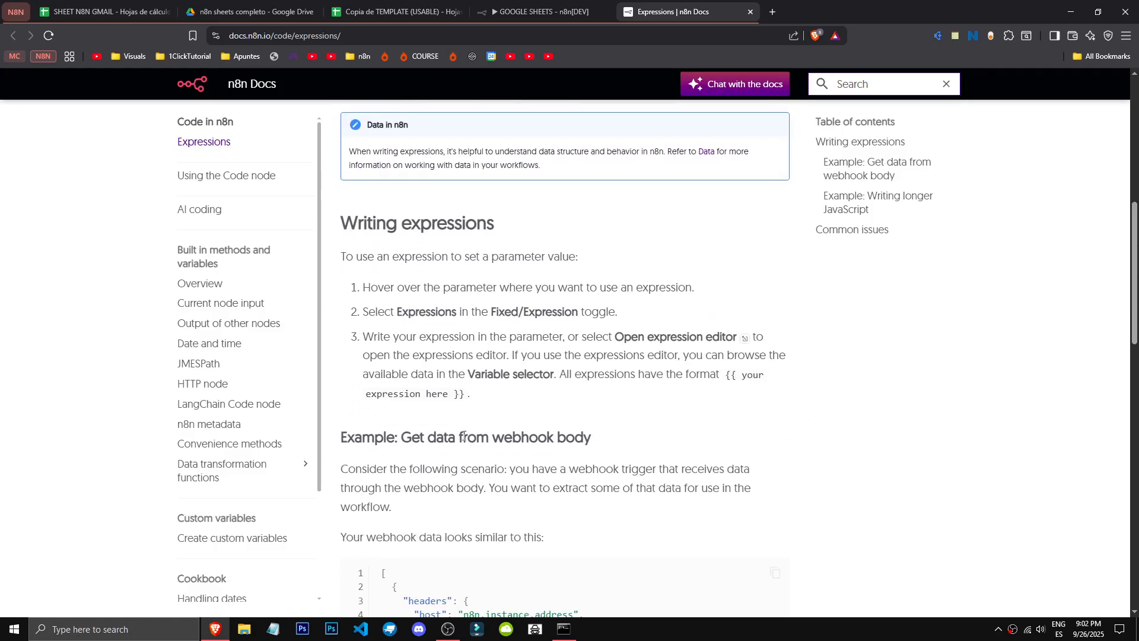
pyautogui.hotkey('ctrl', 'w')
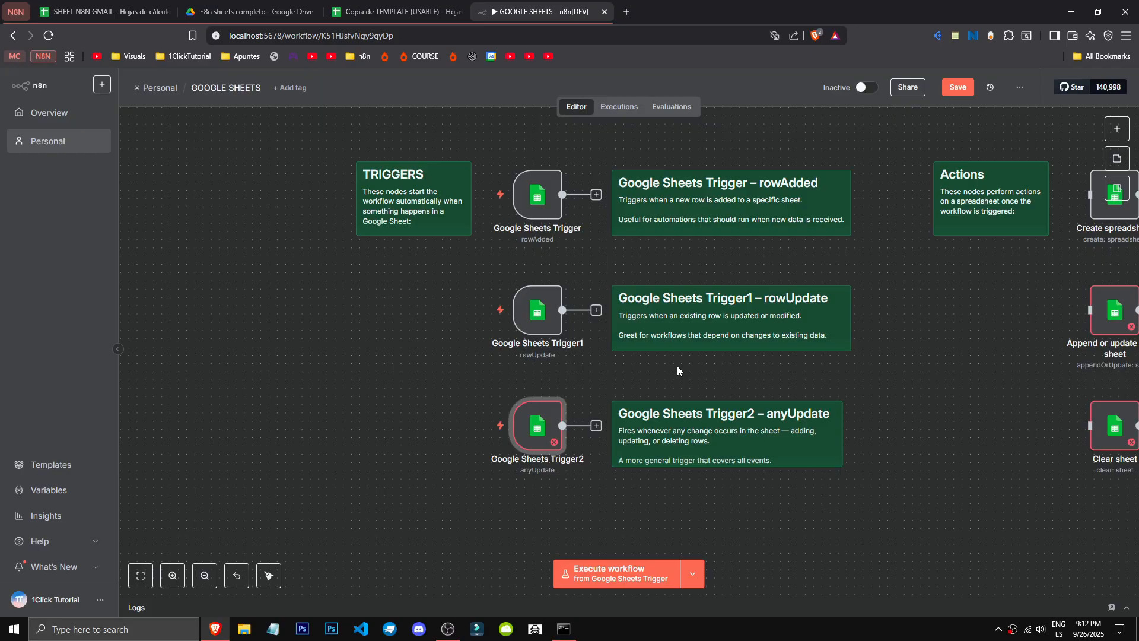
# Open the anyUpdate node Google Sheets Trigger2, look at its general settings, and return to its parameters
pyautogui.moveTo(489, 462)
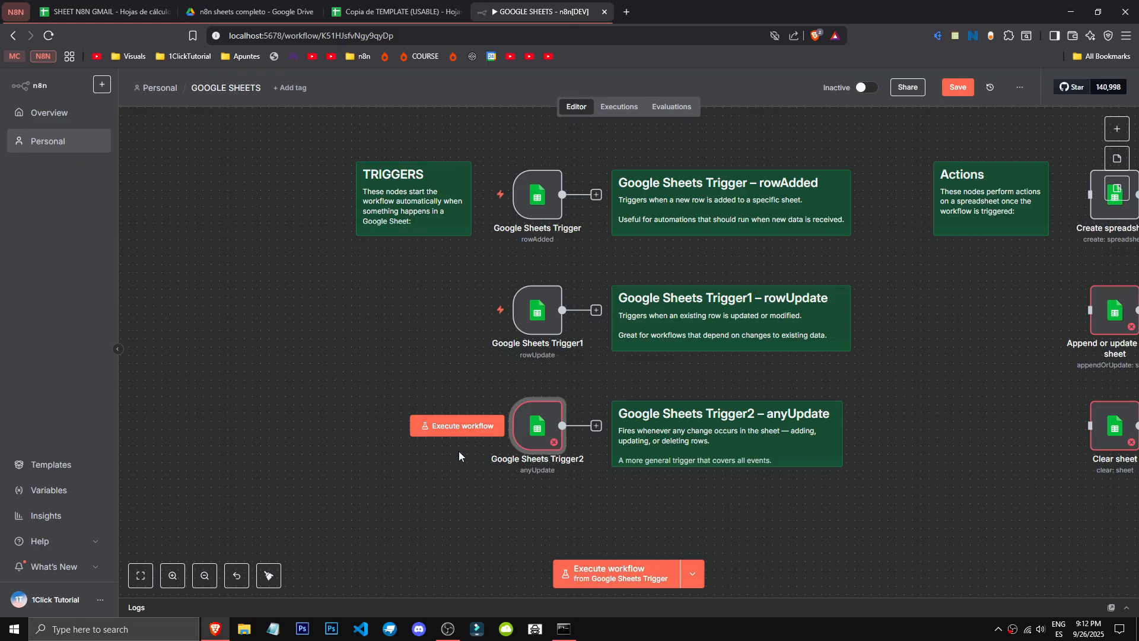
pyautogui.moveTo(527, 403)
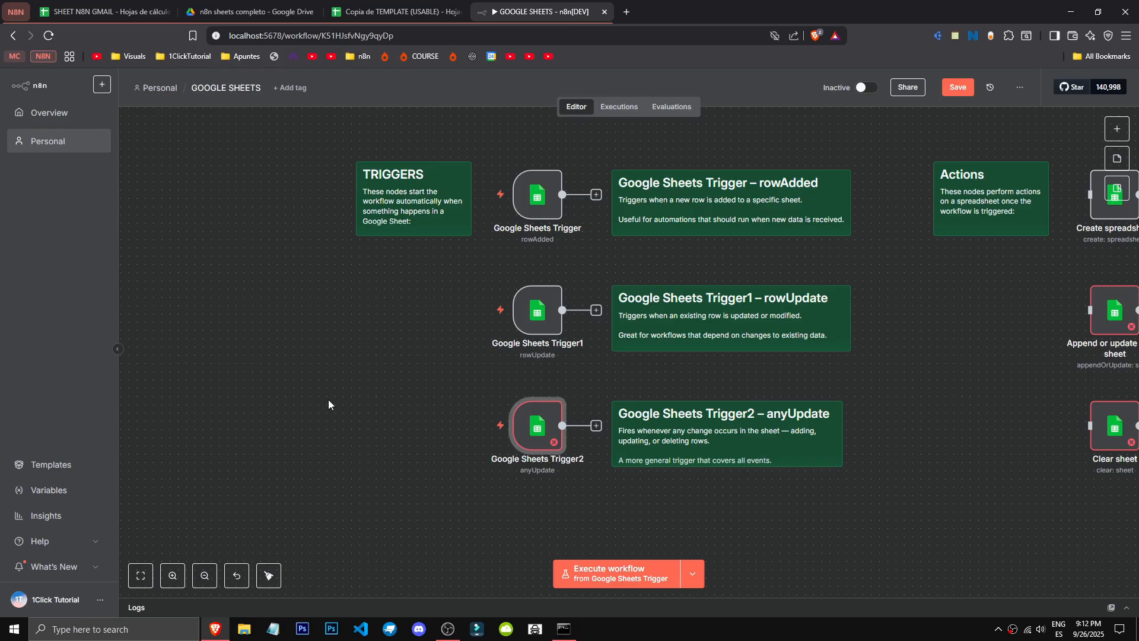
pyautogui.scroll(-2, 634, 522)
pyautogui.scroll(4, 635, 521)
pyautogui.scroll(-2, 635, 521)
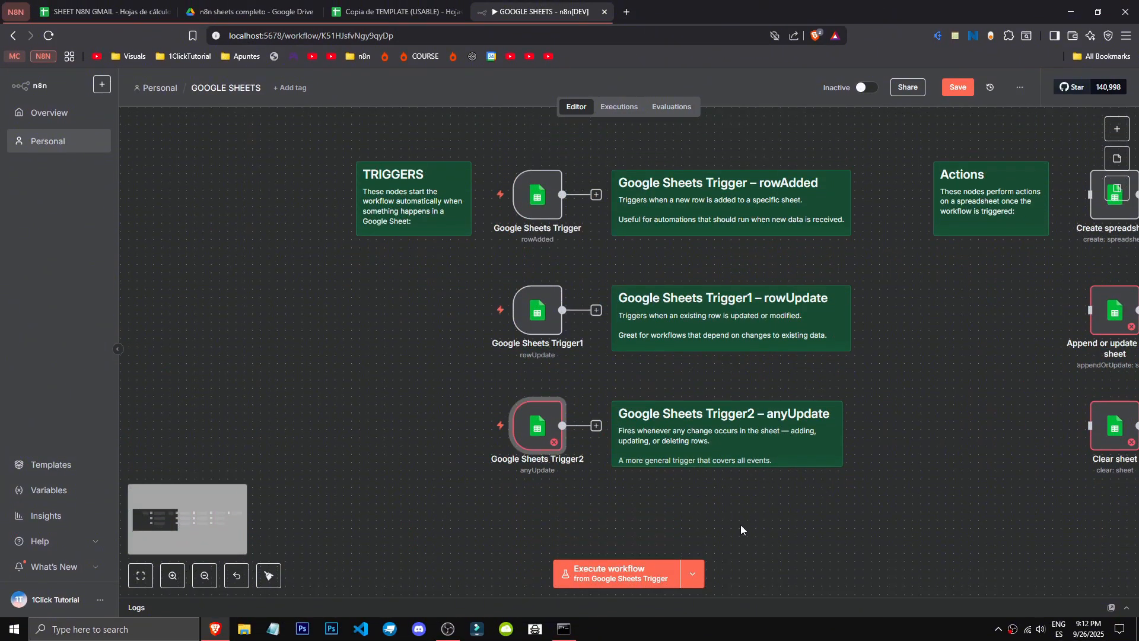
pyautogui.doubleClick(525, 430)
pyautogui.click(365, 129)
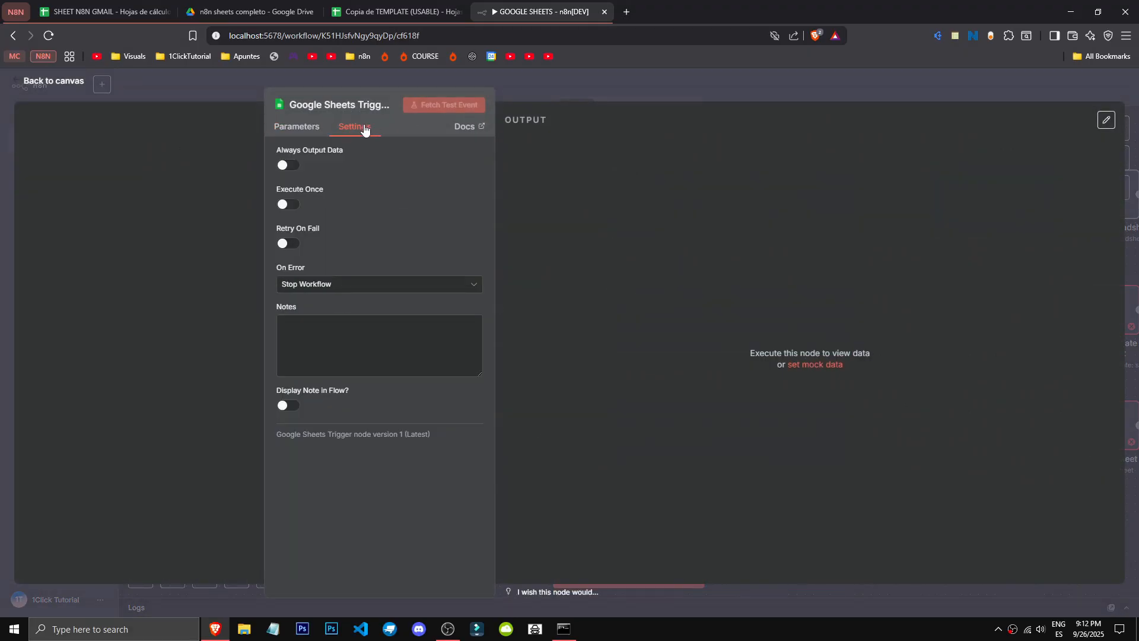
pyautogui.click(298, 130)
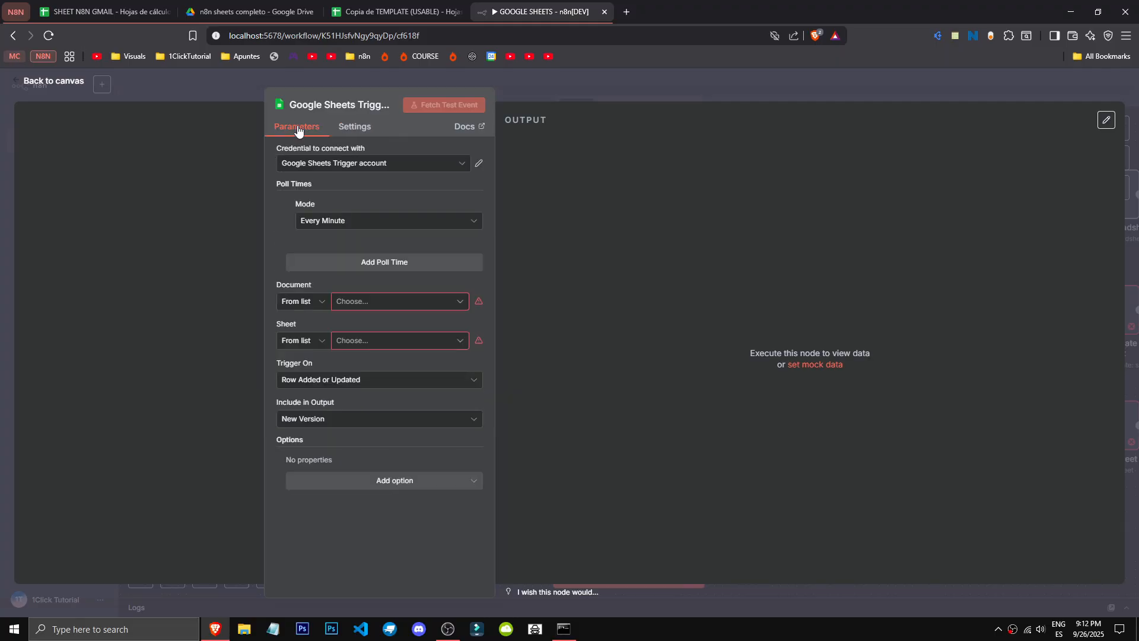
# Try a second poll time in Google Sheets Trigger2 with the Every X and Every Minute modes, and remove the extra poll time
pyautogui.click(375, 261)
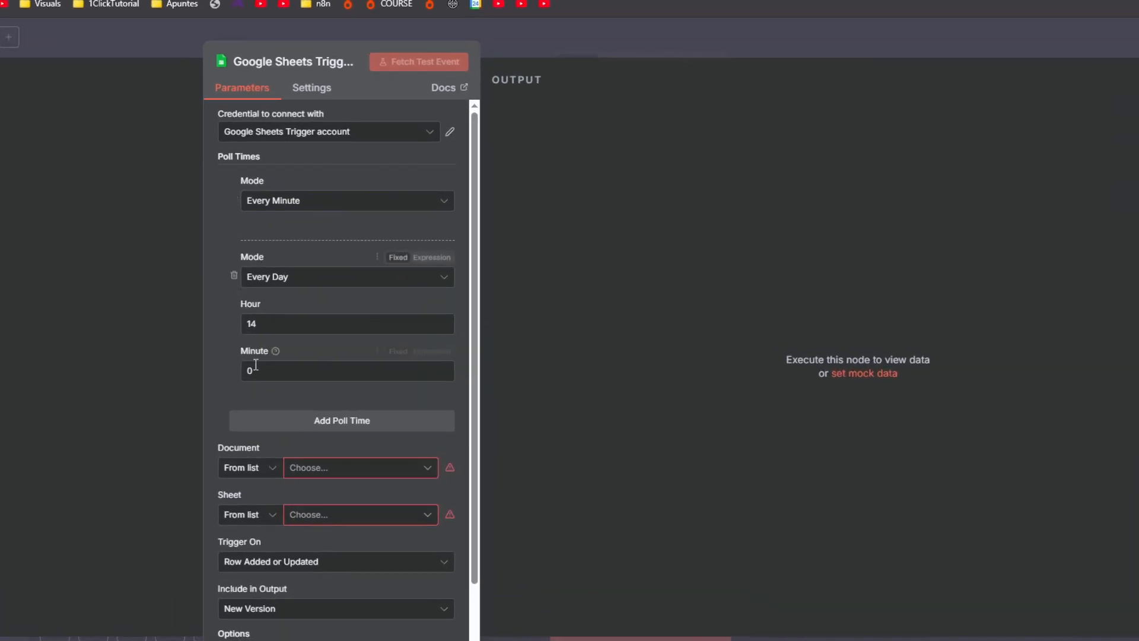
pyautogui.click(321, 284)
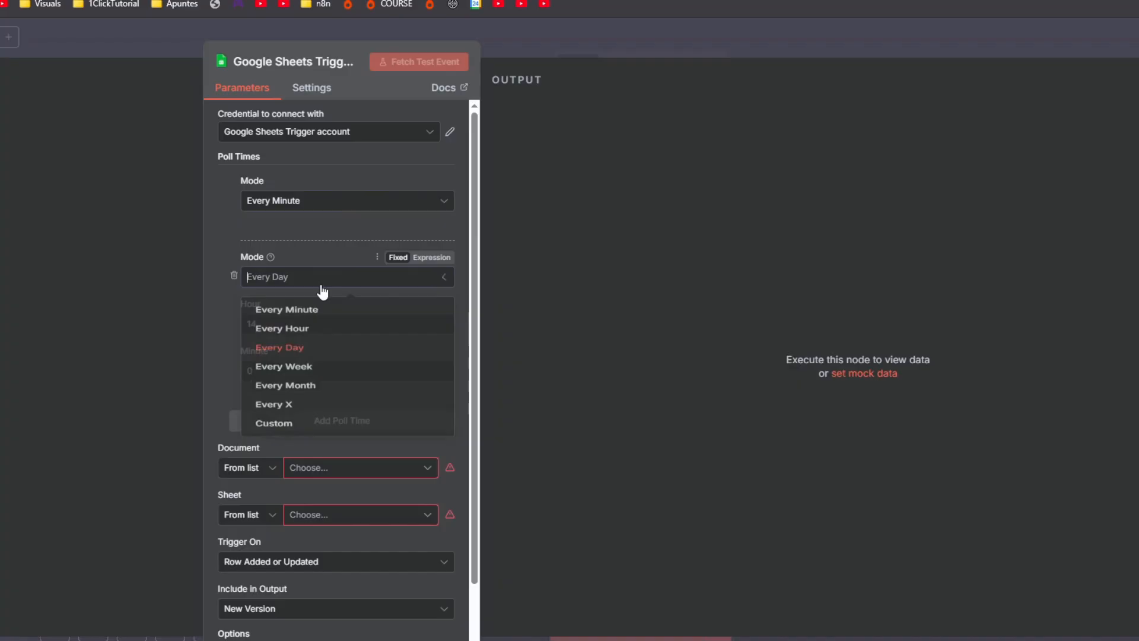
pyautogui.click(319, 250)
pyautogui.click(319, 250)
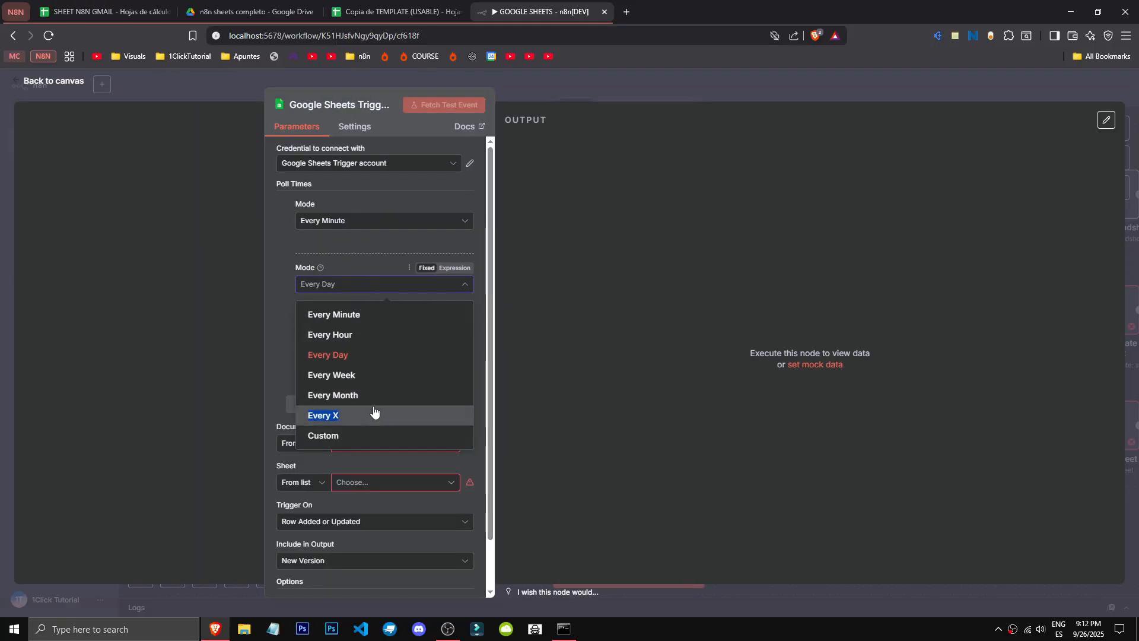
pyautogui.click(377, 414)
pyautogui.click(358, 283)
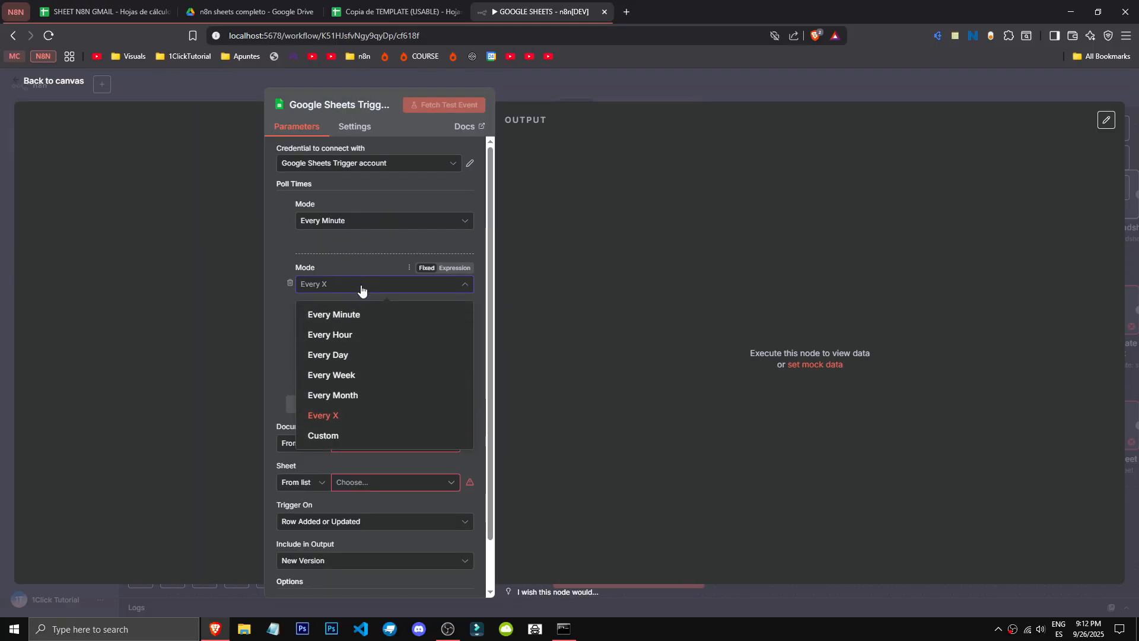
pyautogui.click(367, 293)
pyautogui.click(367, 293)
pyautogui.click(369, 318)
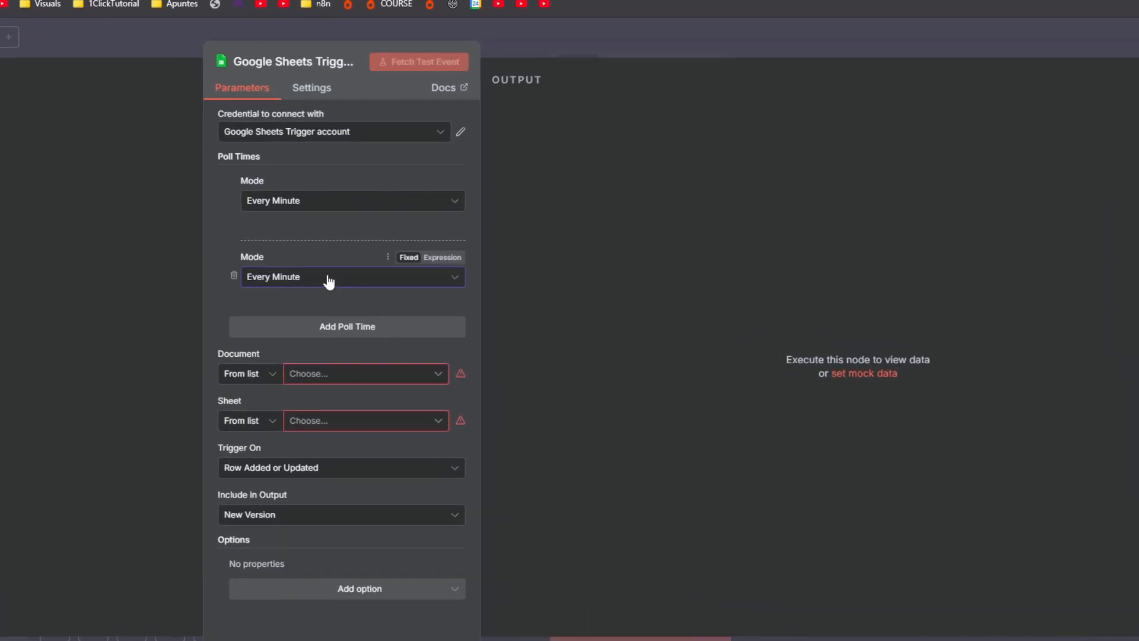
pyautogui.click(363, 288)
pyautogui.click(290, 222)
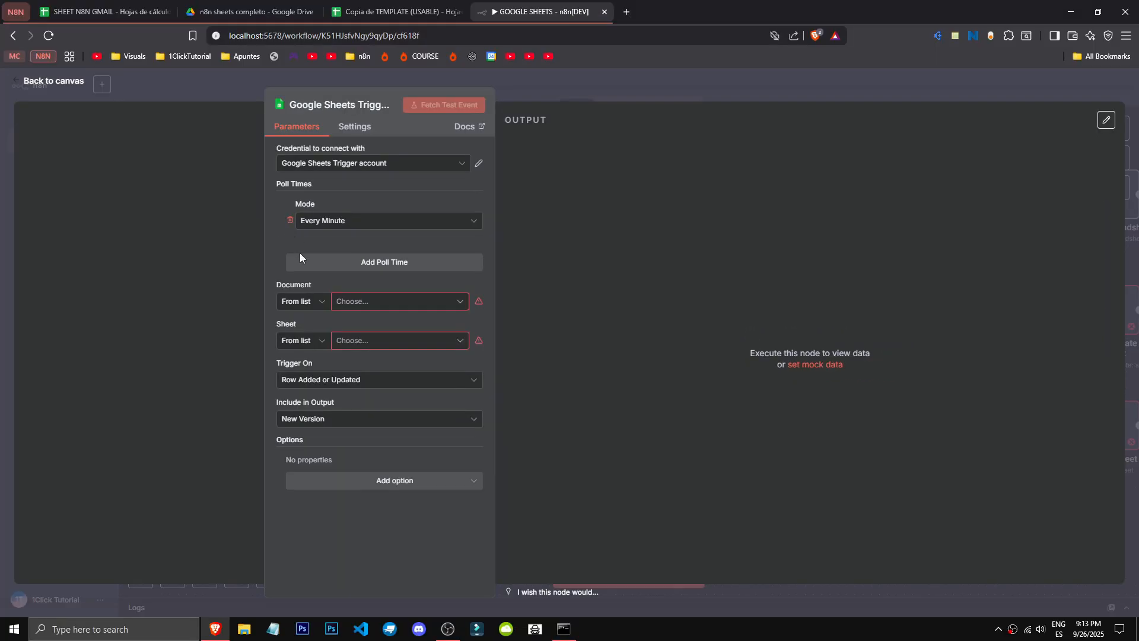
# Set the Google Sheets Trigger2 document to SHEET N8N GMAIL and its sheet to 1ClickTutorial
pyautogui.click(368, 300)
pyautogui.click(329, 350)
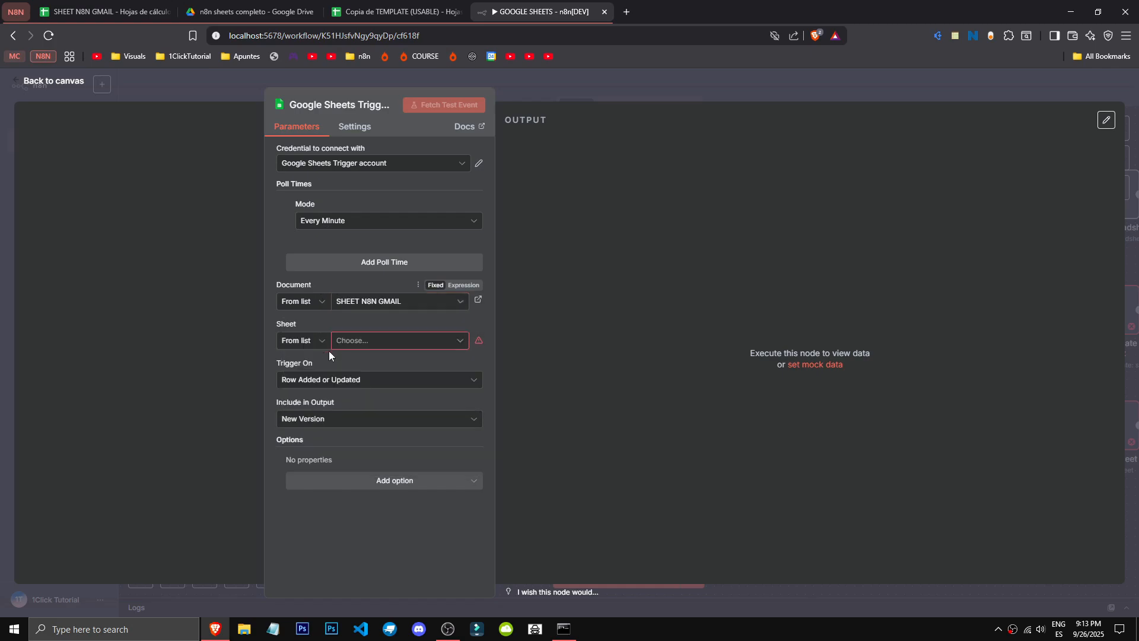
pyautogui.click(371, 343)
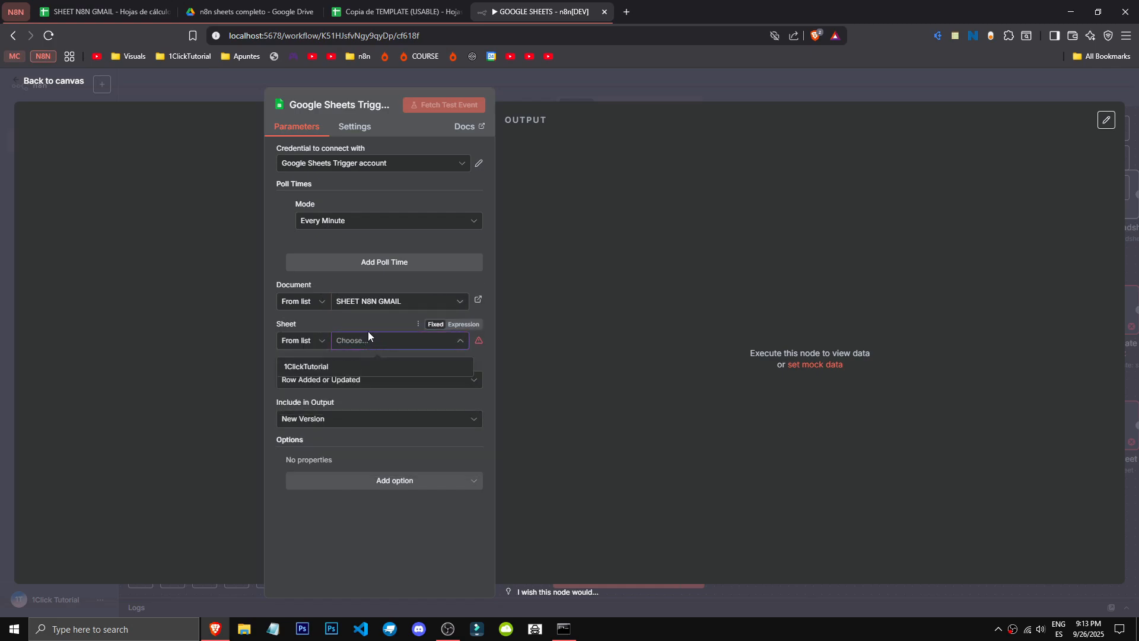
pyautogui.click(366, 366)
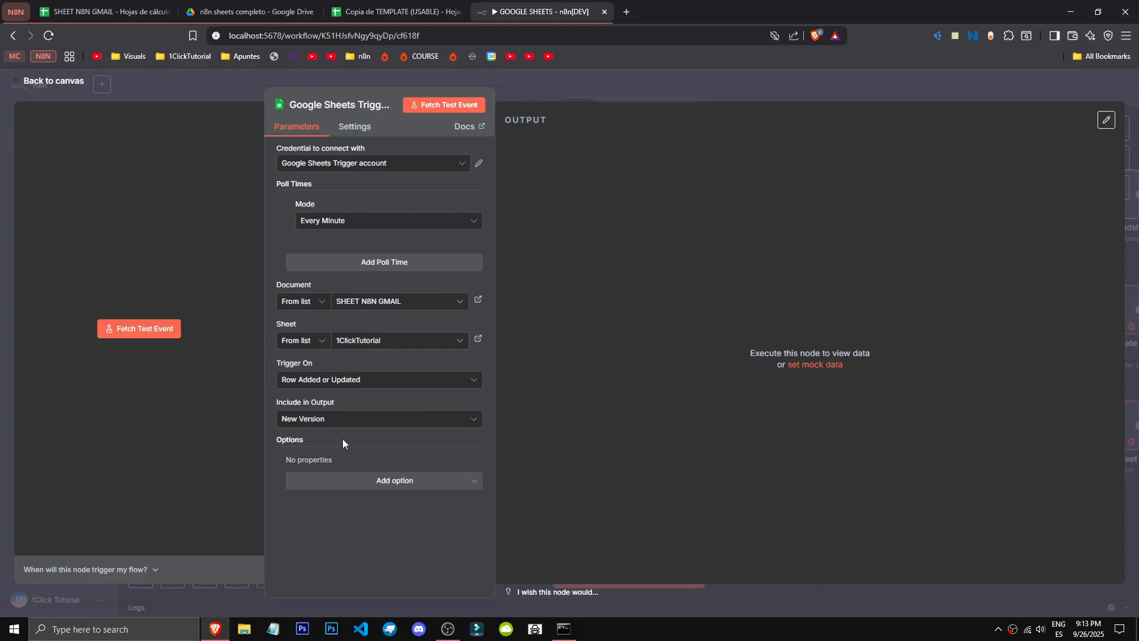
# Review the Trigger On and Include in Output choices of Google Sheets Trigger2, keeping Row Added or Updated
pyautogui.click(354, 387)
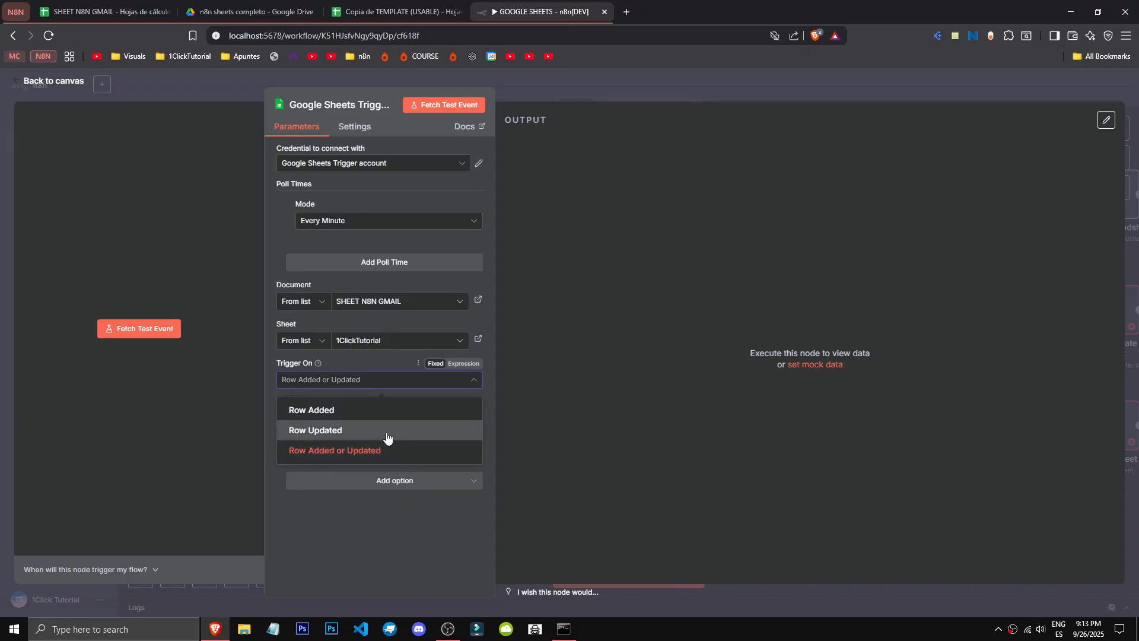
pyautogui.click(336, 452)
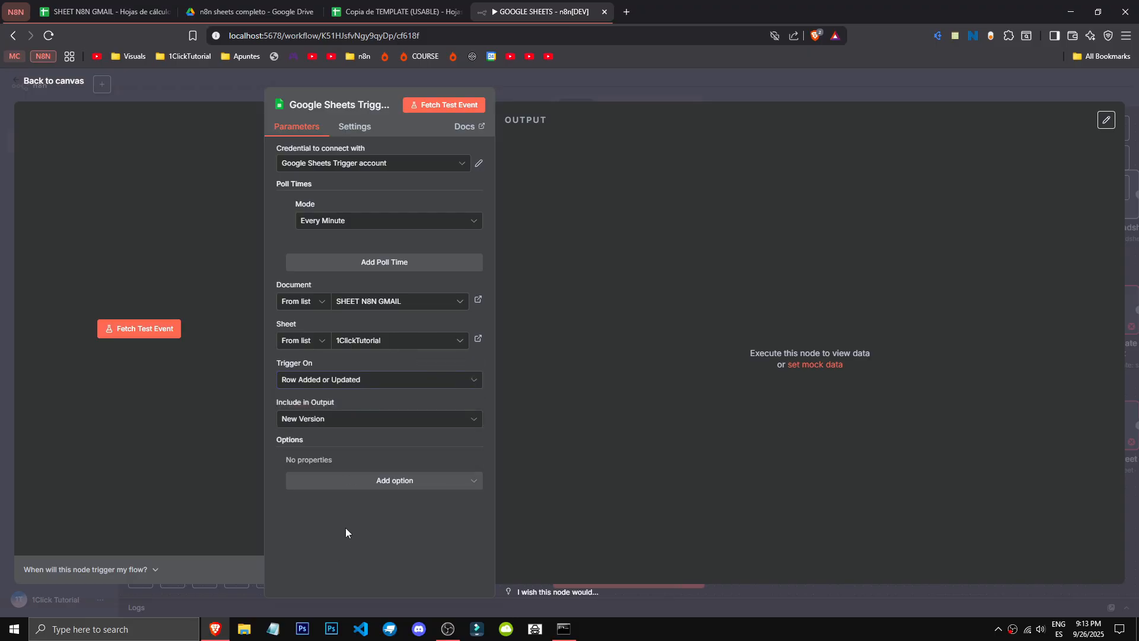
pyautogui.click(366, 419)
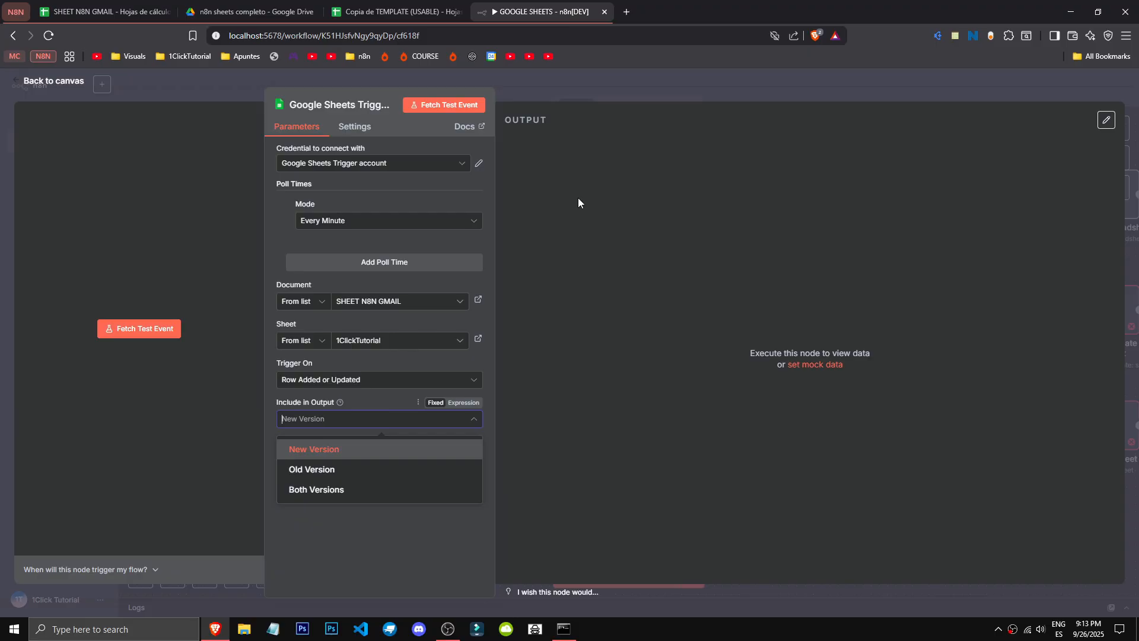
# Add the Columns to Watch option to Google Sheets Trigger2 and return to the canvas
pyautogui.click(388, 478)
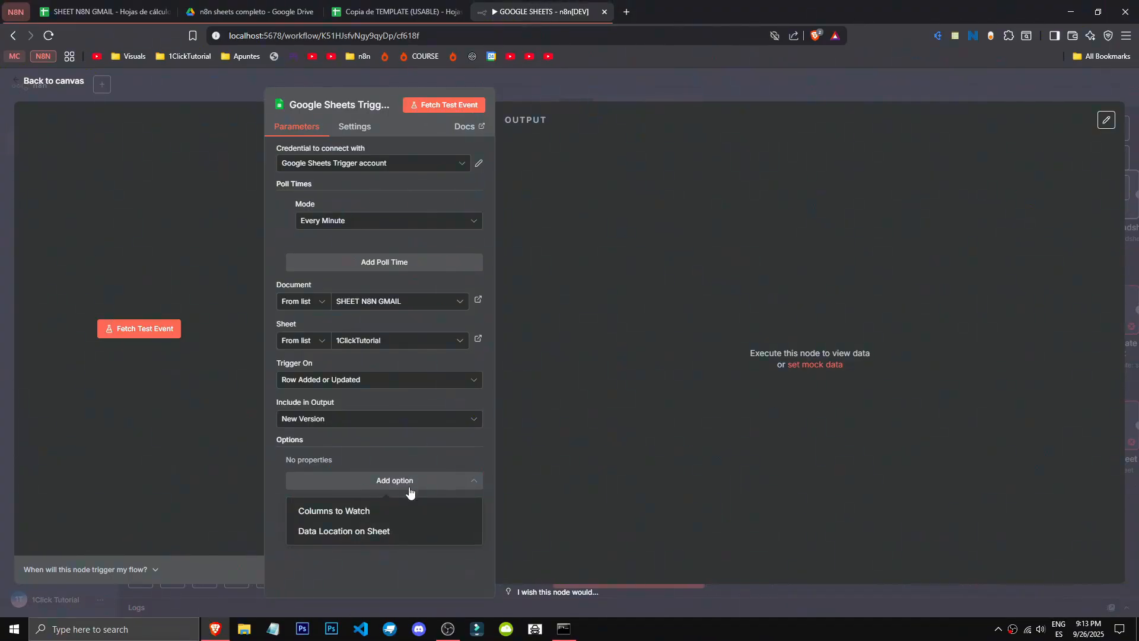
pyautogui.click(344, 511)
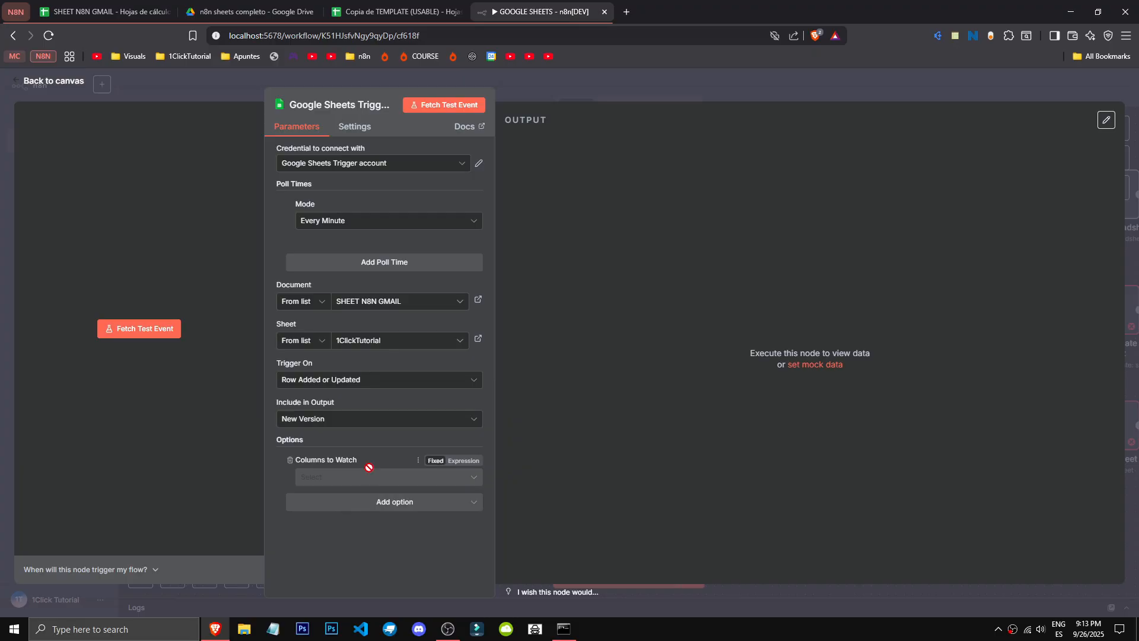
pyautogui.press('Escape')
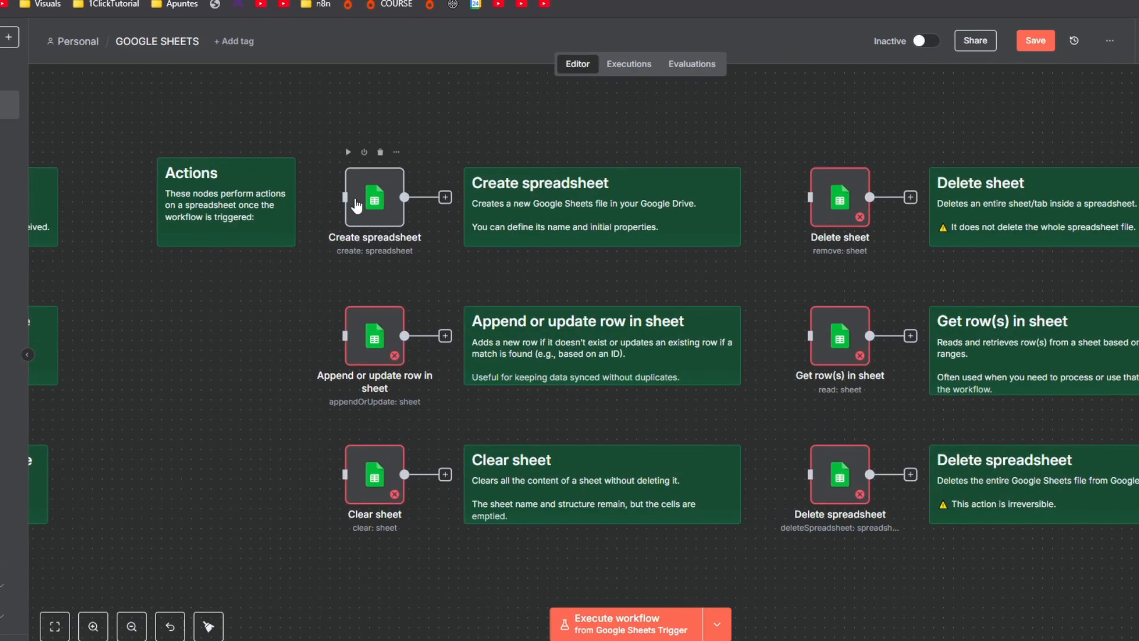
# Open the Create spreadsheet node and keep its resource set to Document
pyautogui.doubleClick(390, 221)
pyautogui.click(518, 244)
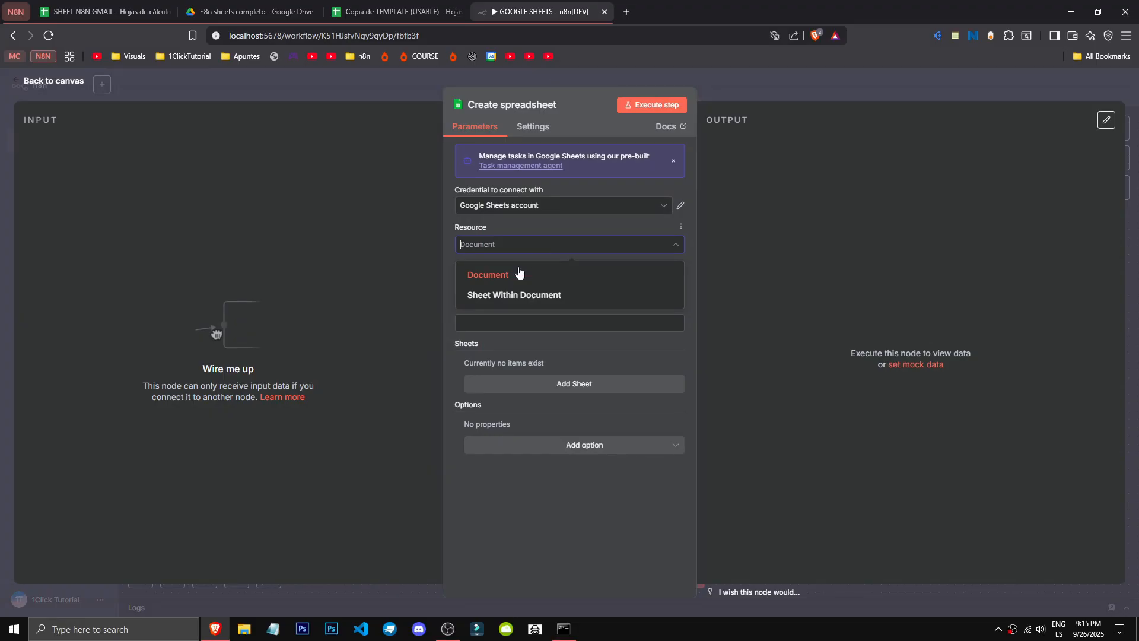
pyautogui.click(537, 280)
# Try Sheet Within Document as the resource, look at the document list, and switch the resource back to Document
pyautogui.click(538, 246)
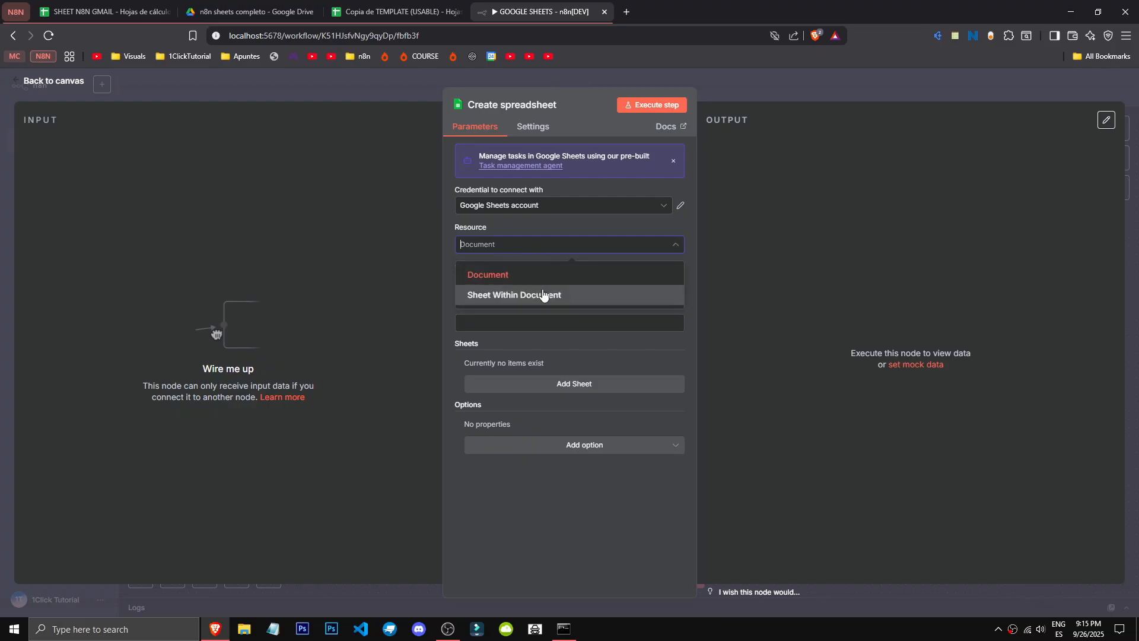
pyautogui.click(543, 294)
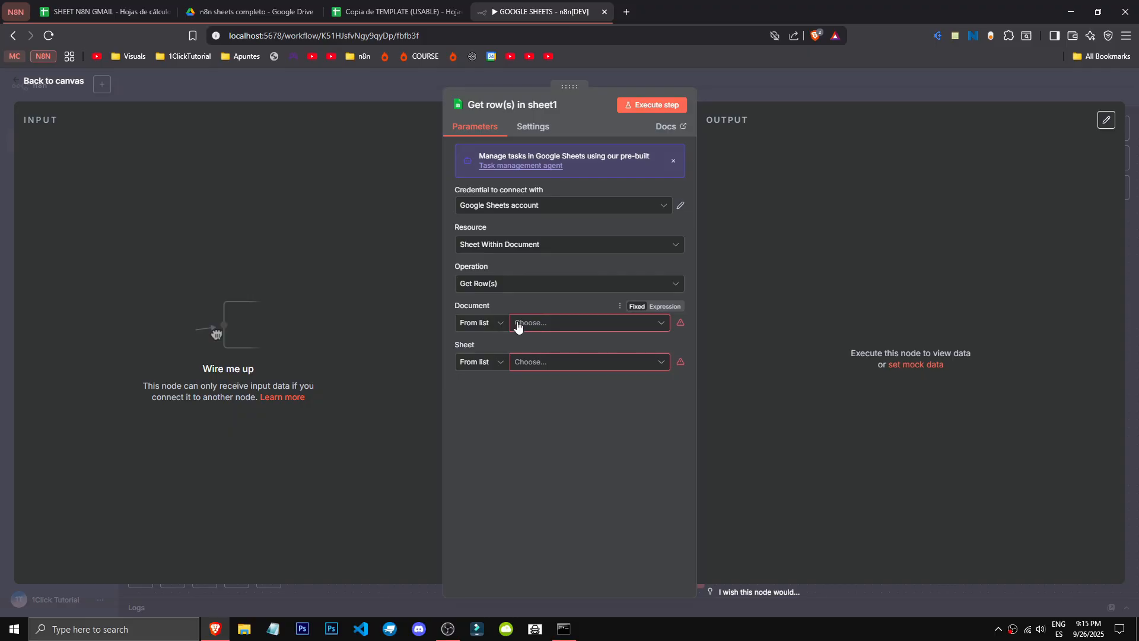
pyautogui.click(509, 254)
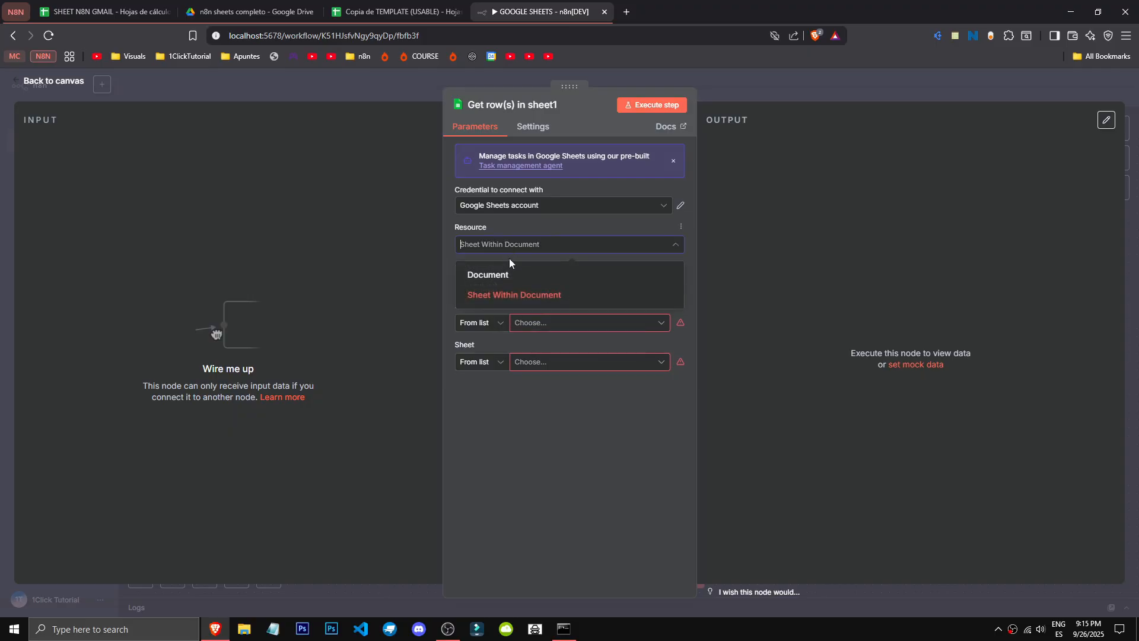
pyautogui.click(477, 464)
pyautogui.click(537, 323)
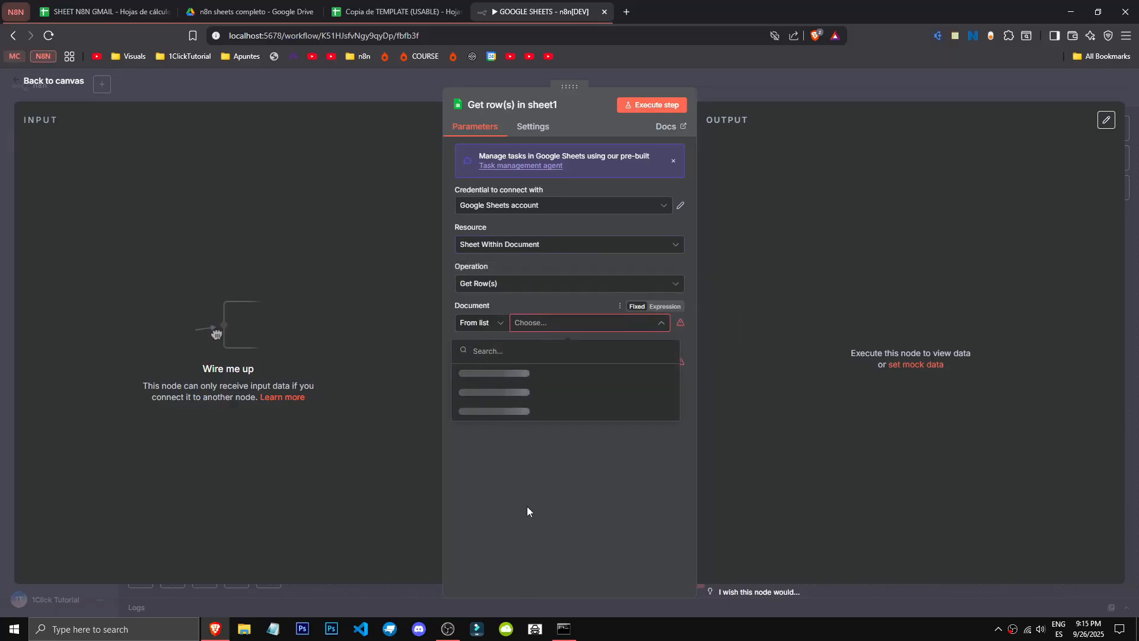
pyautogui.click(522, 547)
pyautogui.click(512, 252)
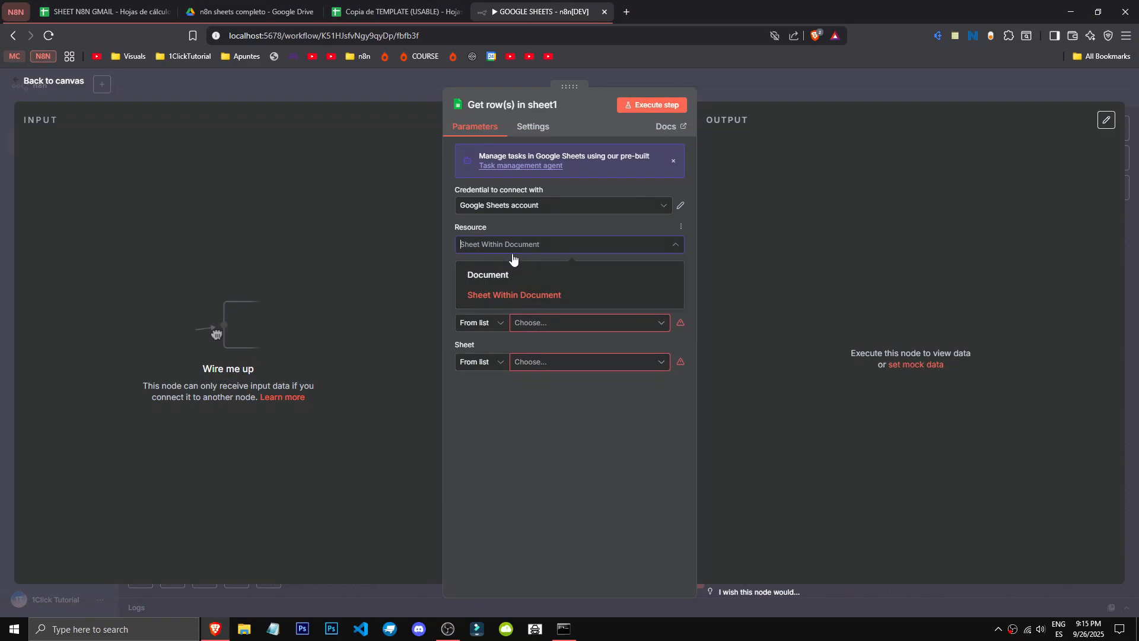
pyautogui.click(507, 276)
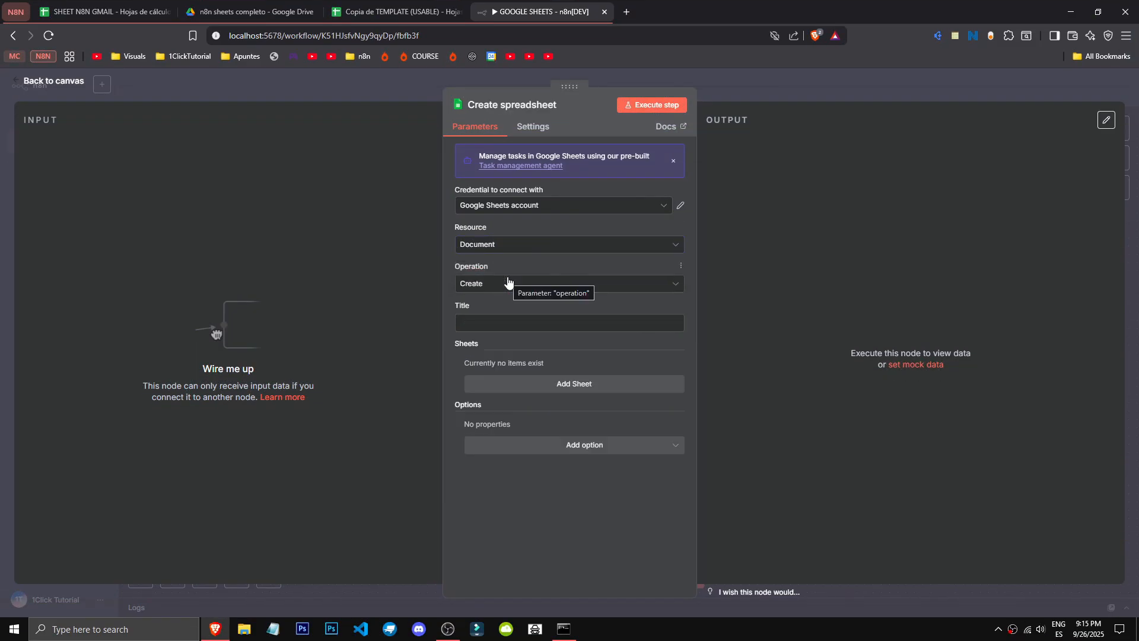
# Look at the resource and operation choices of the Create spreadsheet node
pyautogui.click(524, 249)
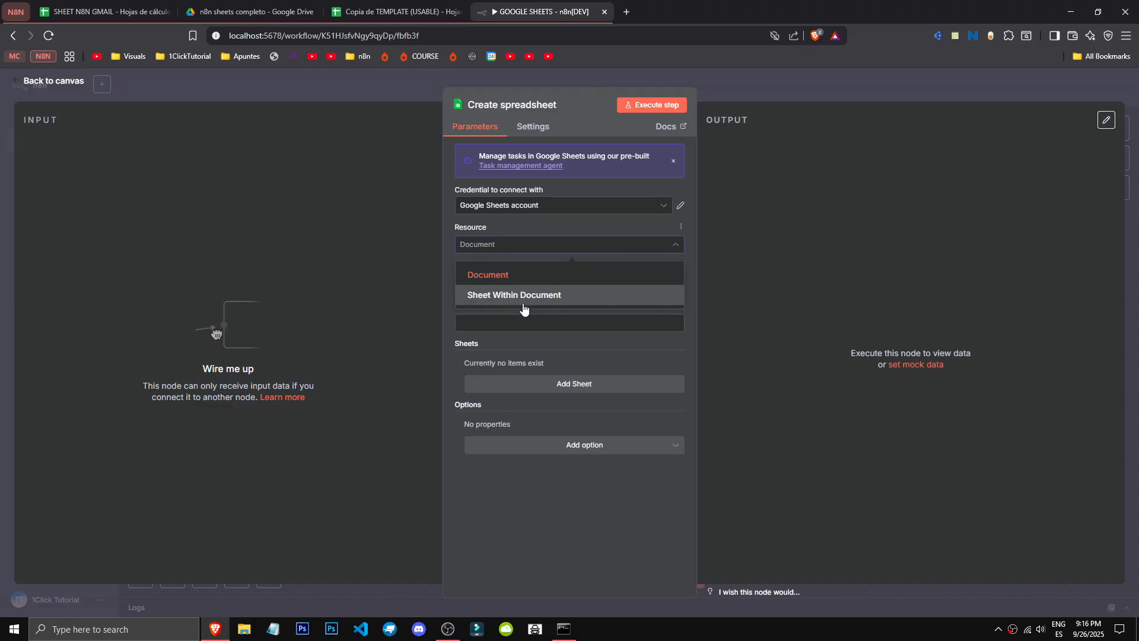
pyautogui.click(522, 297)
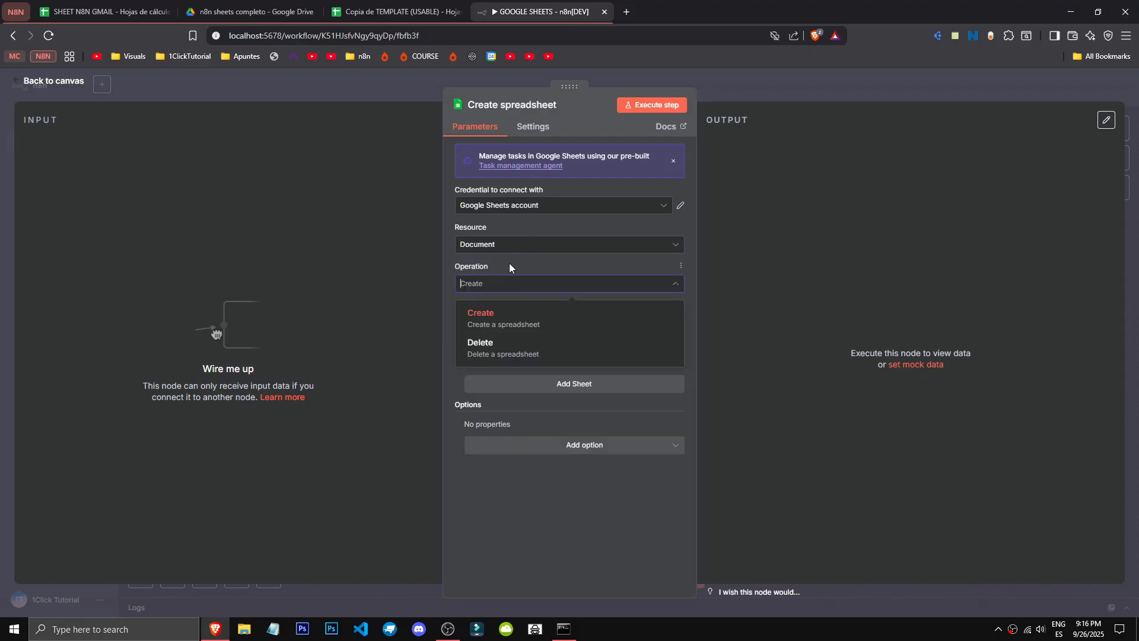
pyautogui.click(509, 262)
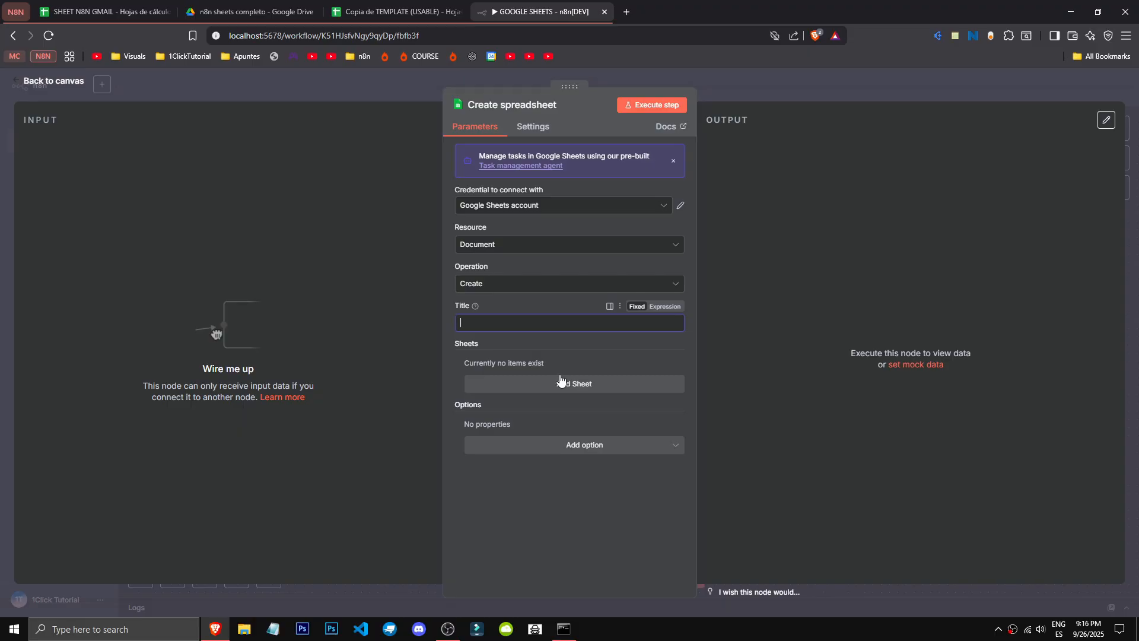
# Try the spreadsheet title as an expression and return it to a fixed value
pyautogui.click(665, 306)
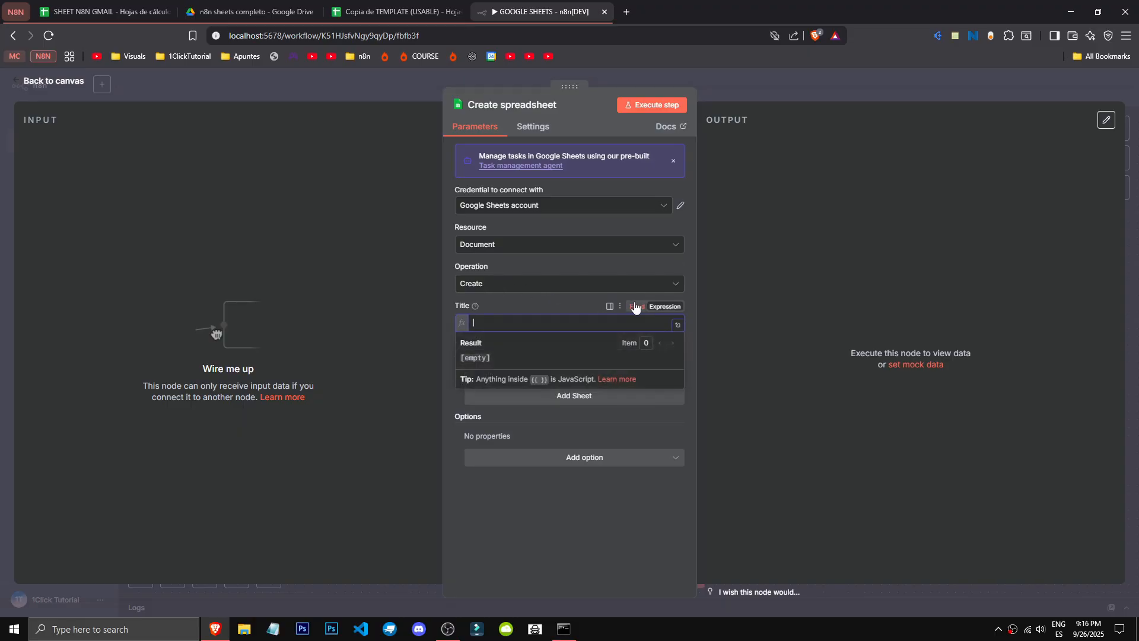
pyautogui.click(636, 306)
pyautogui.click(664, 308)
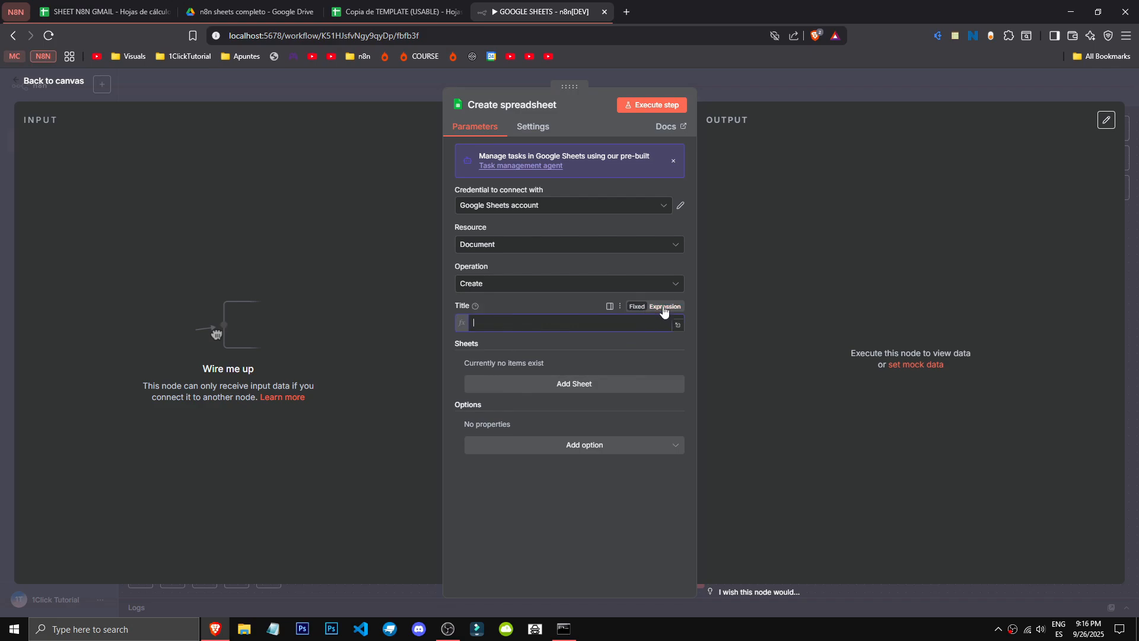
pyautogui.click(636, 307)
# Try adding sheet entries to the Create spreadsheet node, toggle Hidden on the first one, and remove the added entries
pyautogui.click(564, 385)
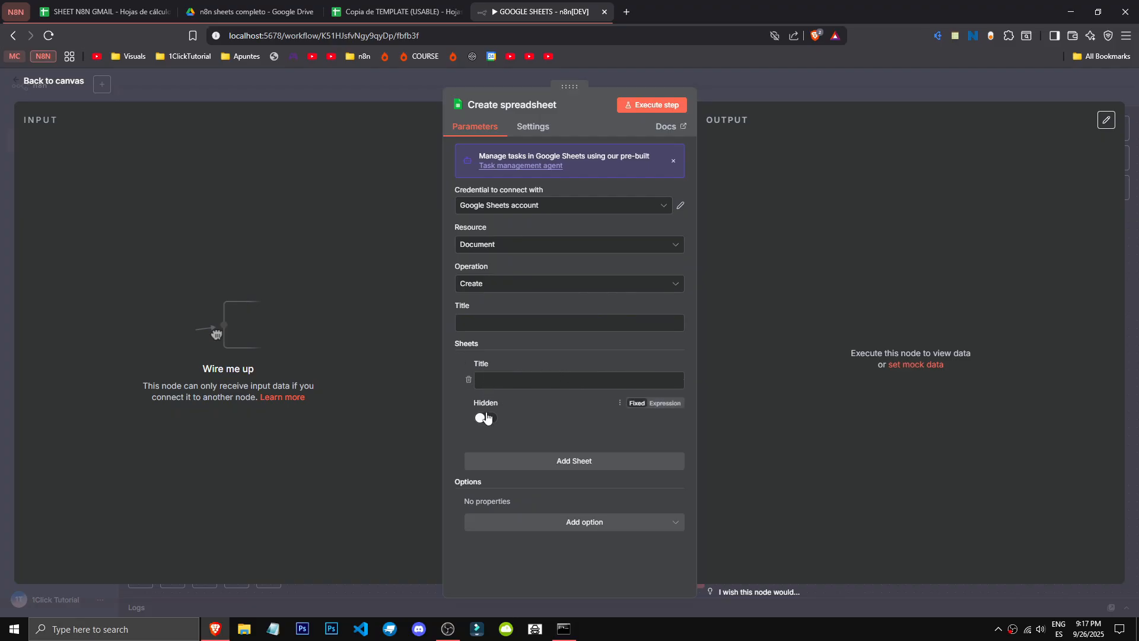
pyautogui.click(486, 418)
pyautogui.click(485, 420)
pyautogui.click(492, 461)
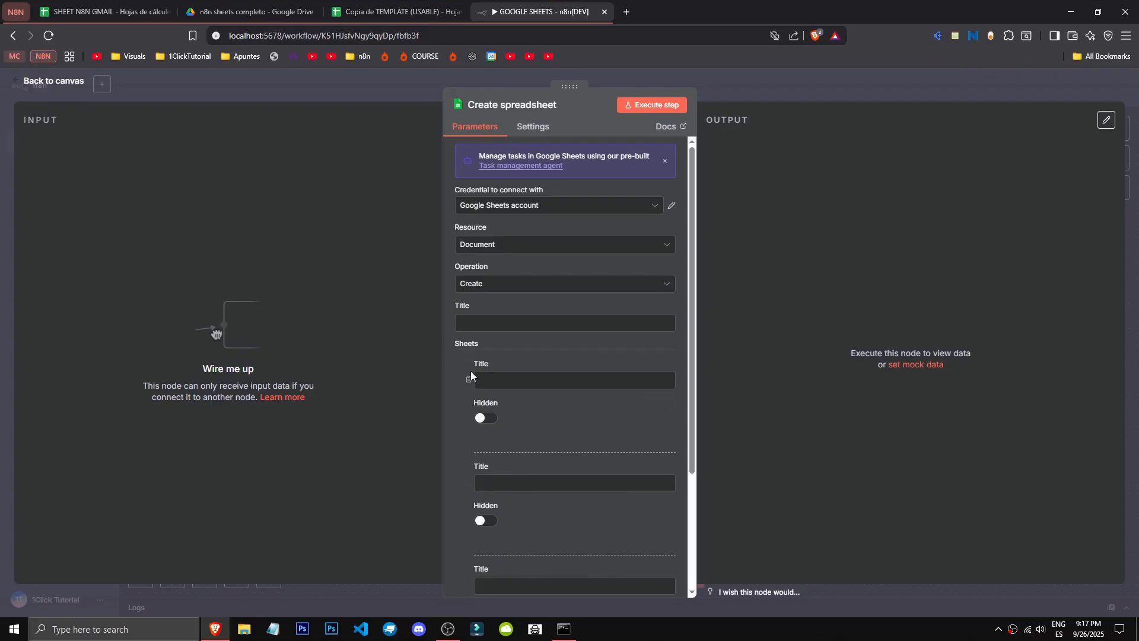
pyautogui.click(467, 381)
pyautogui.click(467, 381)
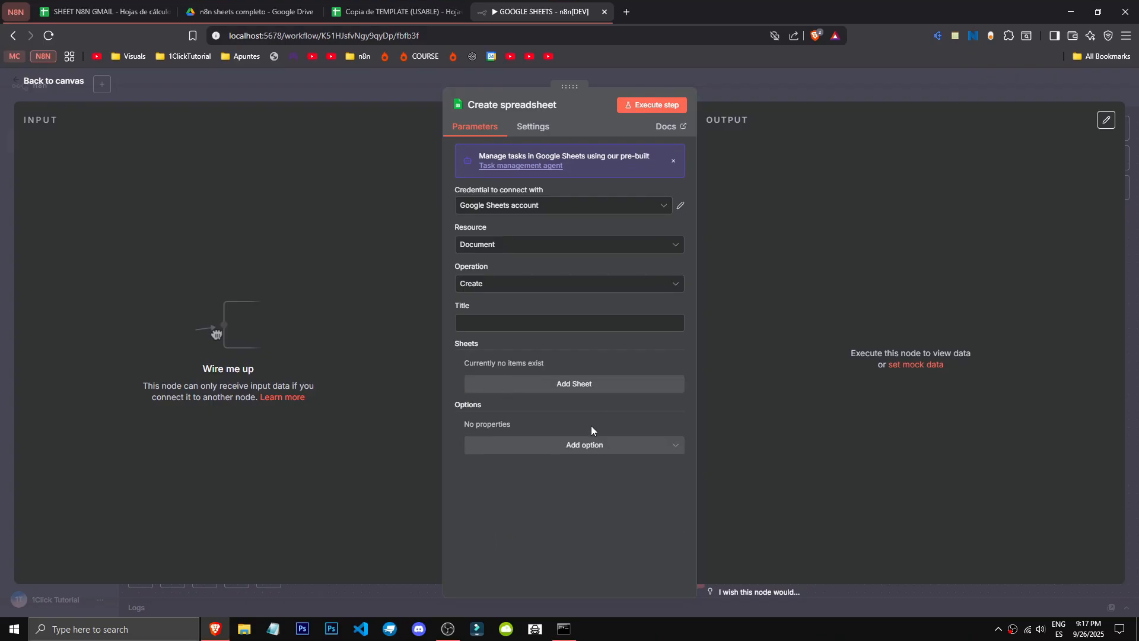
# Add the Locale option to the Create spreadsheet node and read its description
pyautogui.click(571, 447)
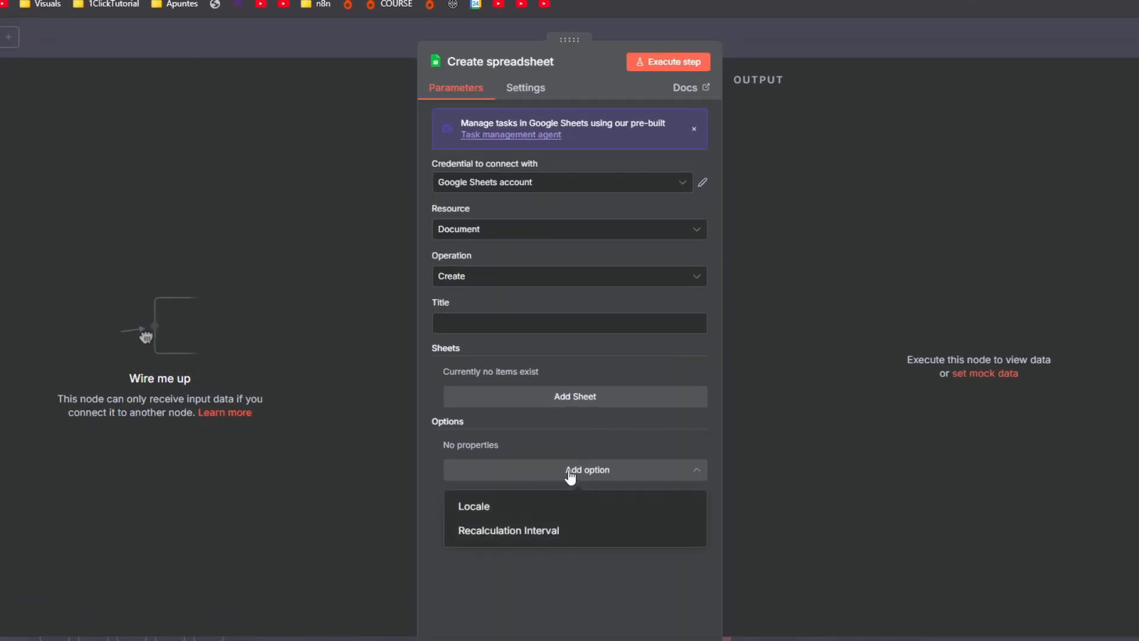
pyautogui.click(564, 480)
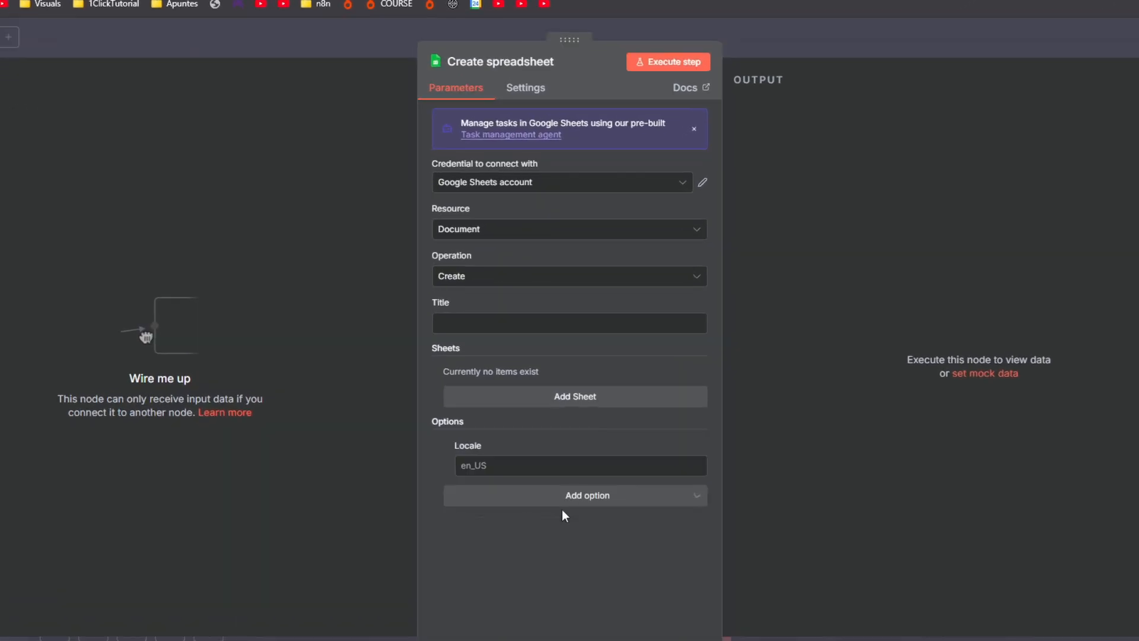
pyautogui.moveTo(488, 446)
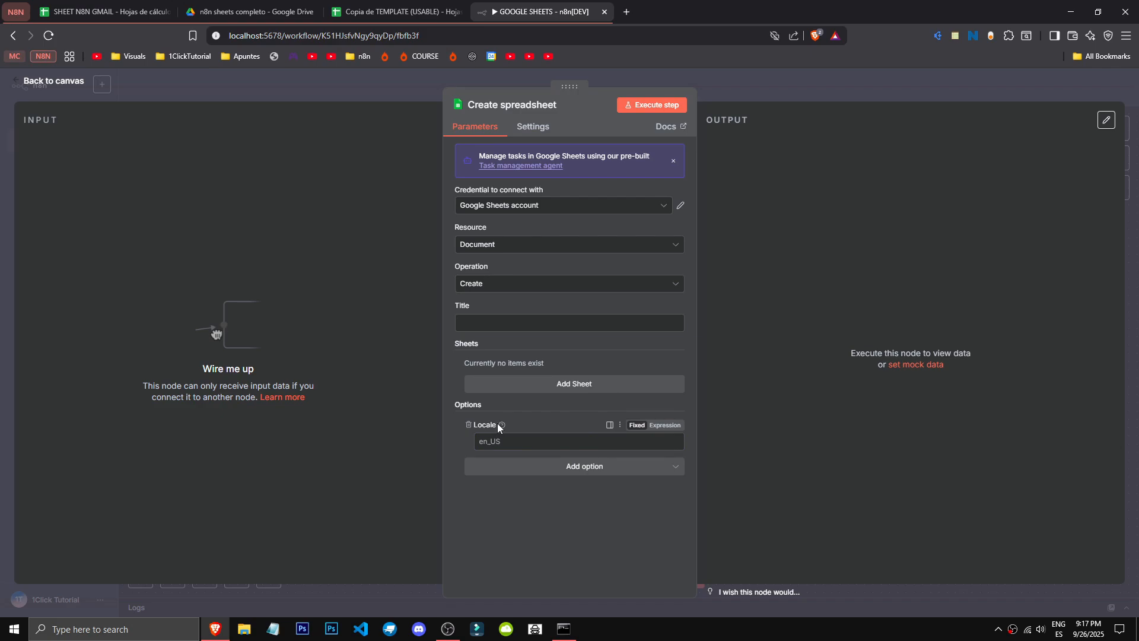
pyautogui.moveTo(502, 425)
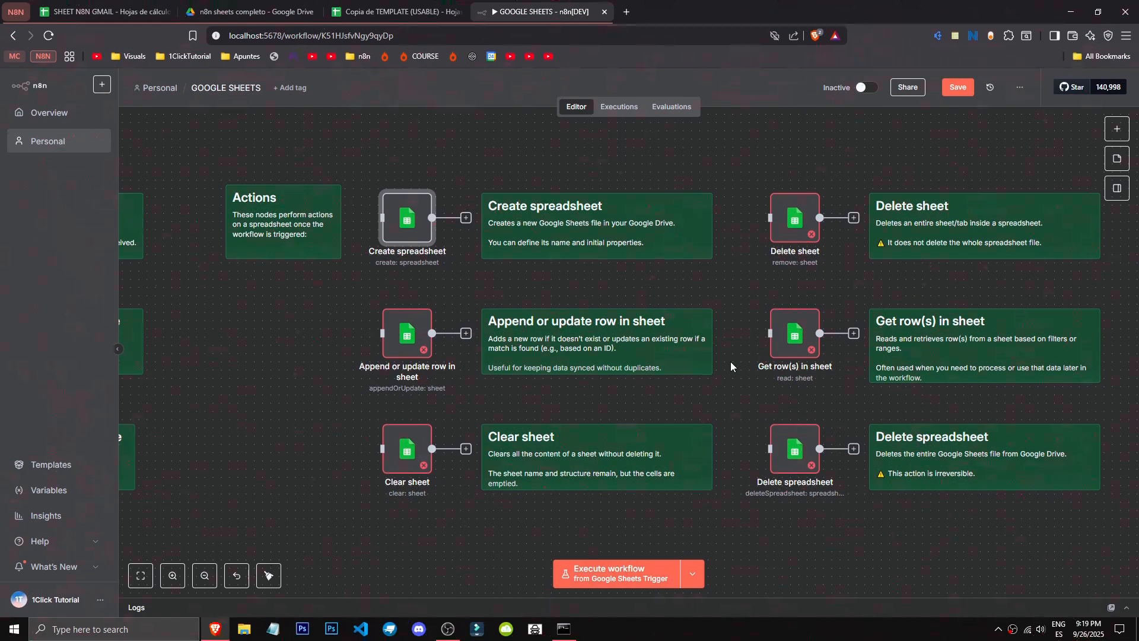
# Set the document of the Append or update row in sheet node to SHEET N8N GMAIL and its sheet to 1ClickTutorial
pyautogui.click(400, 334)
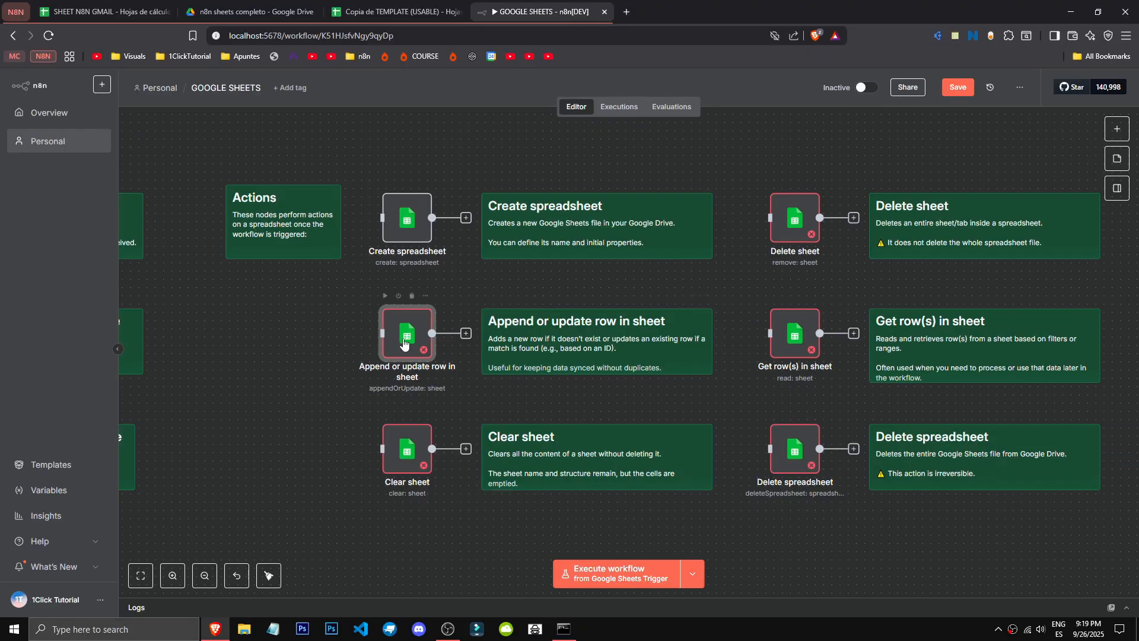
pyautogui.doubleClick(403, 343)
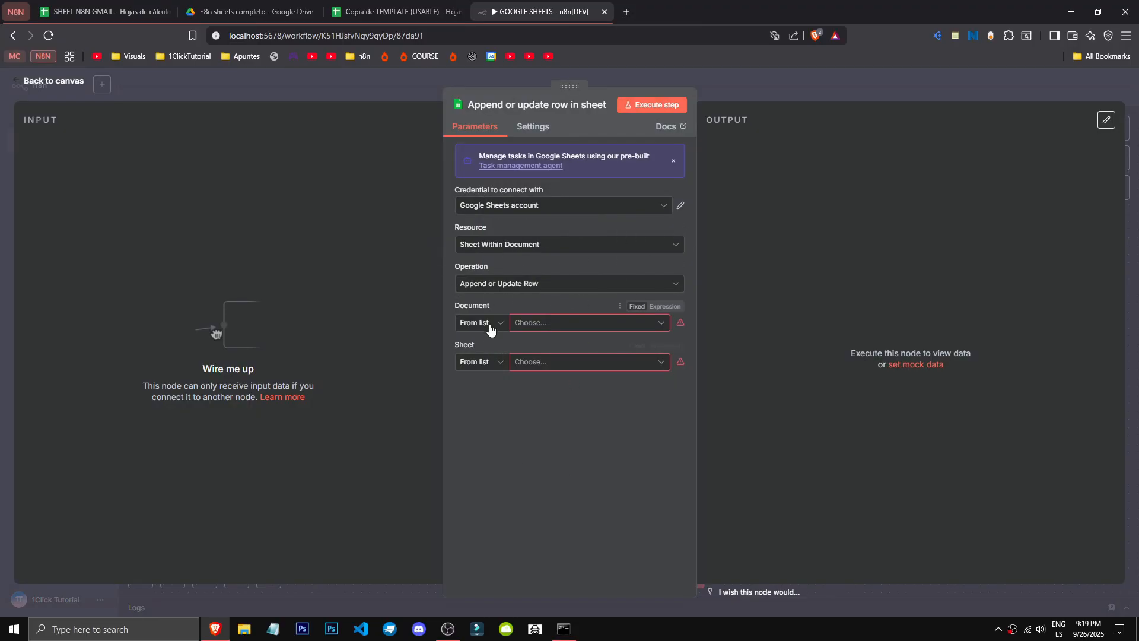
pyautogui.click(569, 324)
pyautogui.click(562, 375)
pyautogui.click(584, 362)
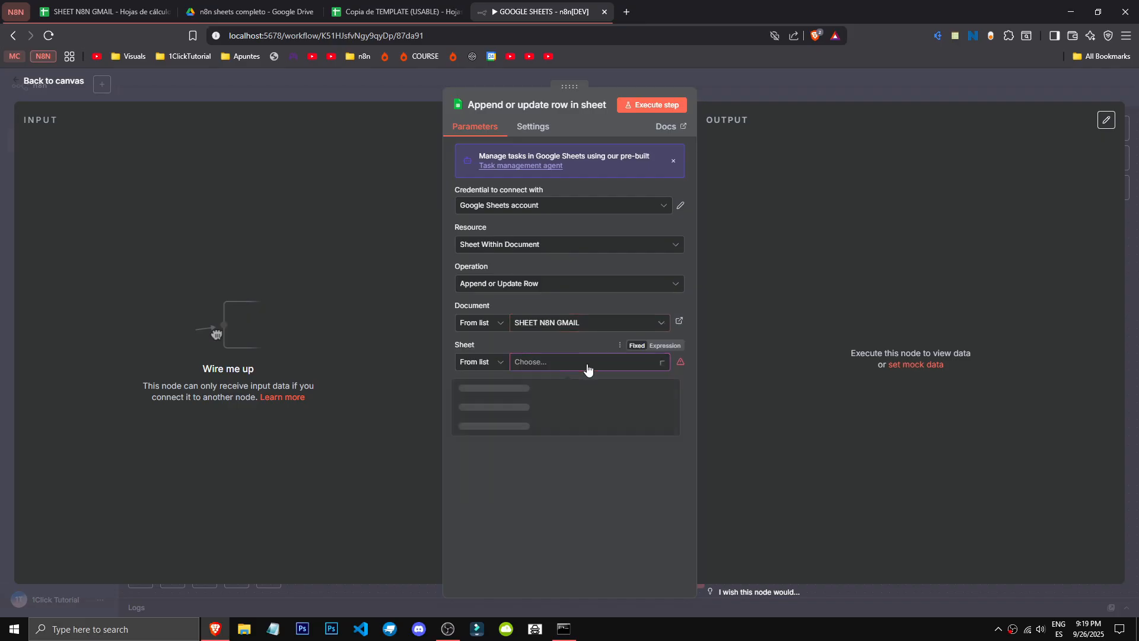
pyautogui.click(577, 387)
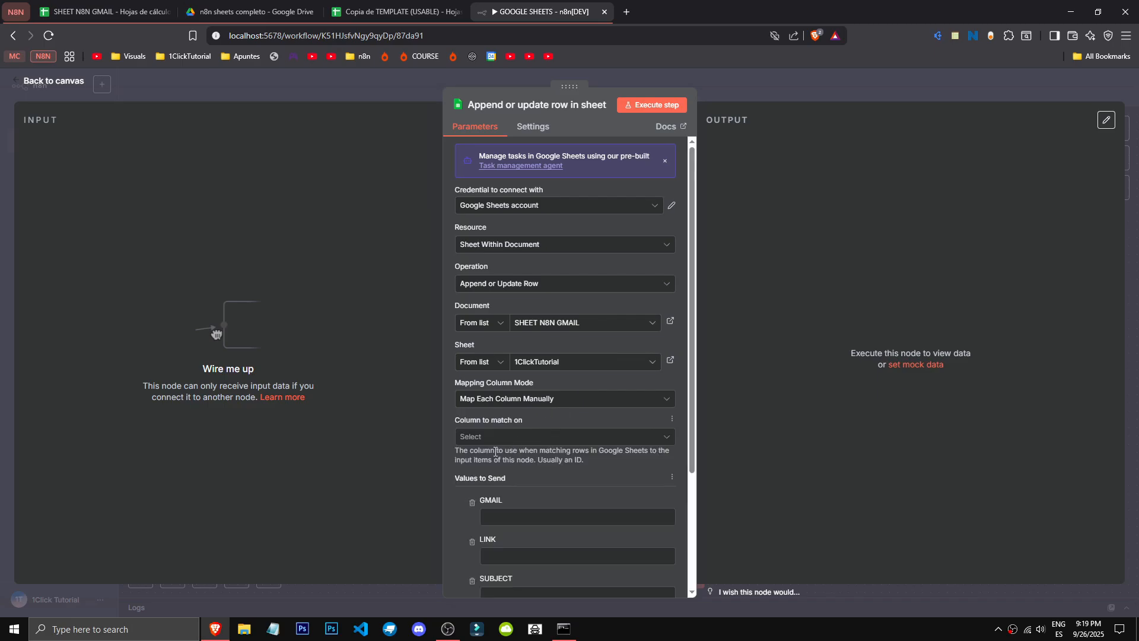
# Examine the column mapping, Values to Send fields and column list actions of the Append or update row node, closing and reopening it
pyautogui.scroll(-1, 481, 451)
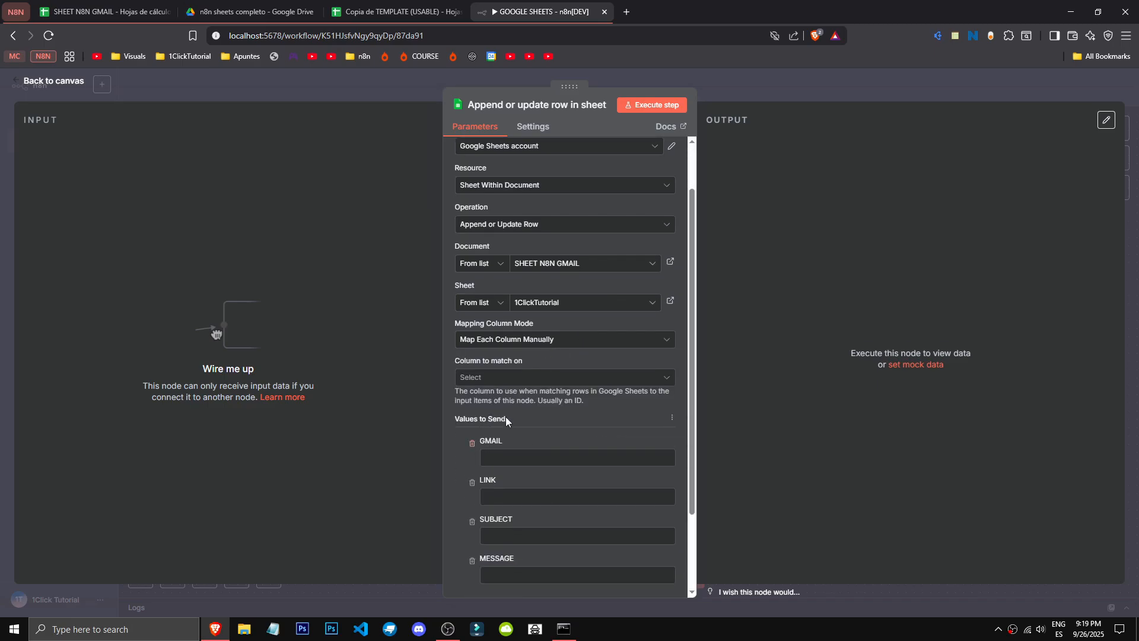
pyautogui.click(668, 418)
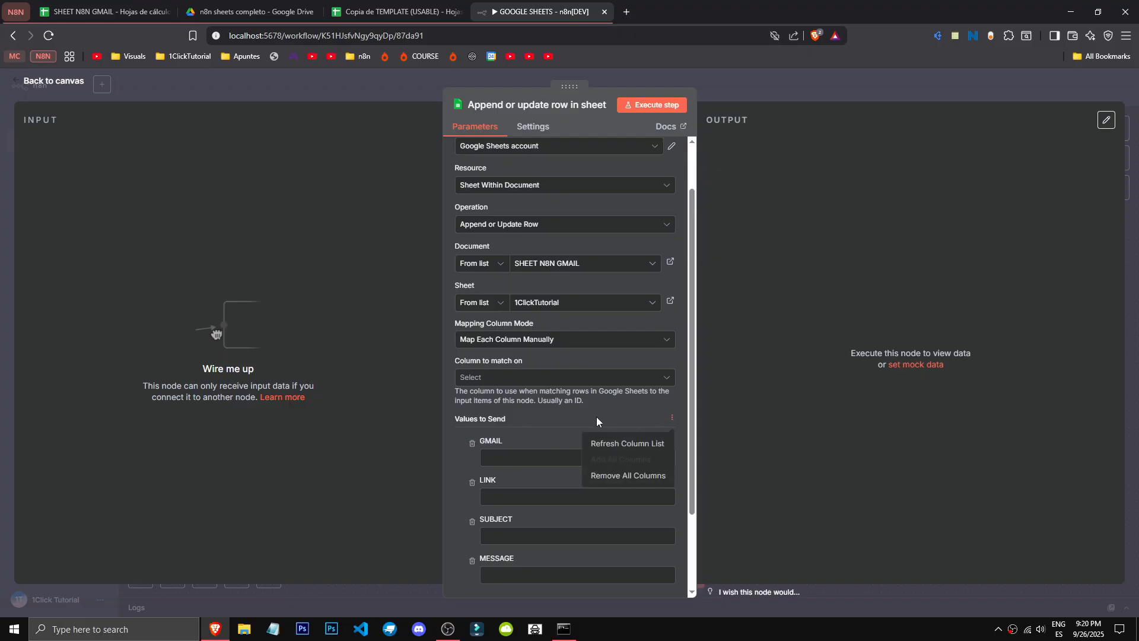
pyautogui.scroll(-2, 558, 423)
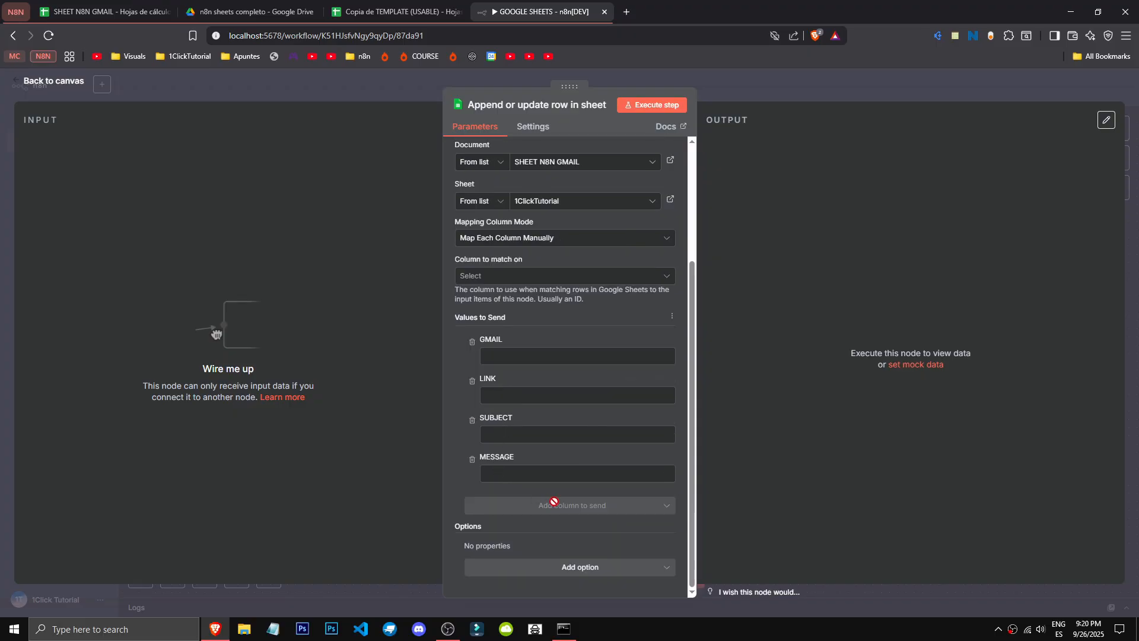
pyautogui.scroll(2, 554, 501)
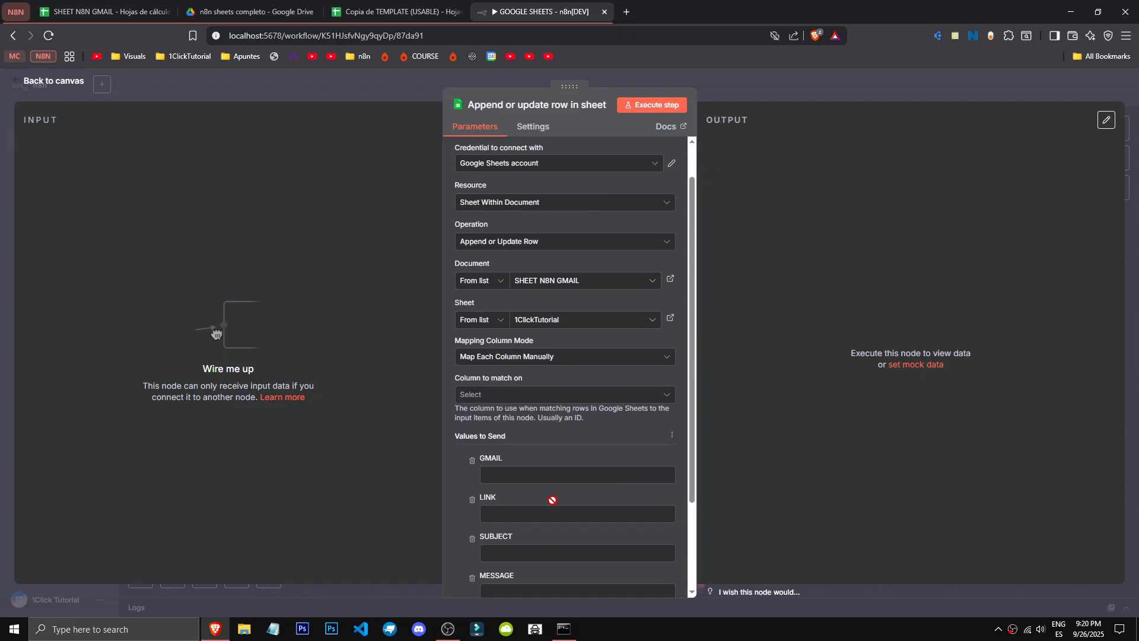
pyautogui.click(689, 74)
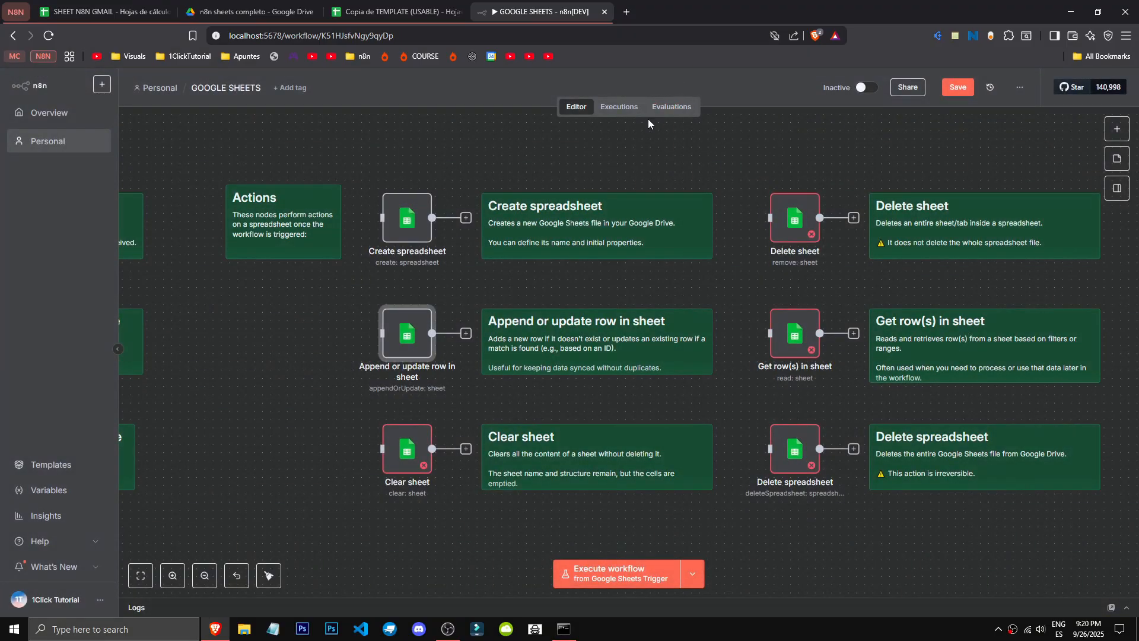
pyautogui.doubleClick(407, 353)
pyautogui.scroll(-3, 559, 376)
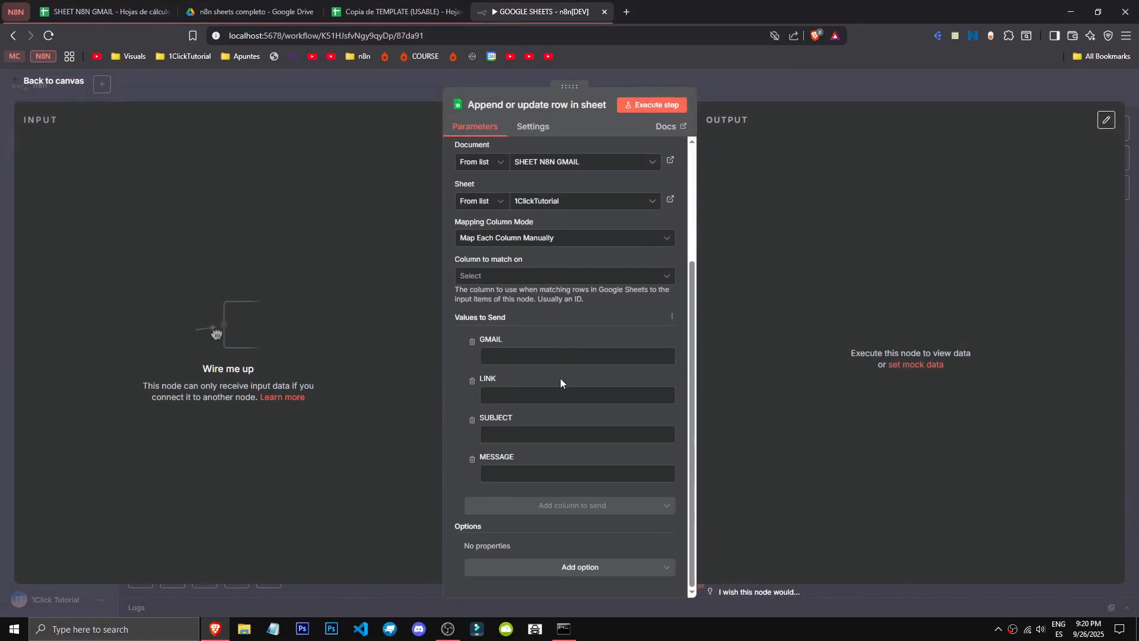
# Add the Cell Format option, keeping Let Google Sheets format, and the Data Location on Sheet option to the Append or update row node
pyautogui.click(552, 355)
pyautogui.click(510, 355)
pyautogui.click(521, 572)
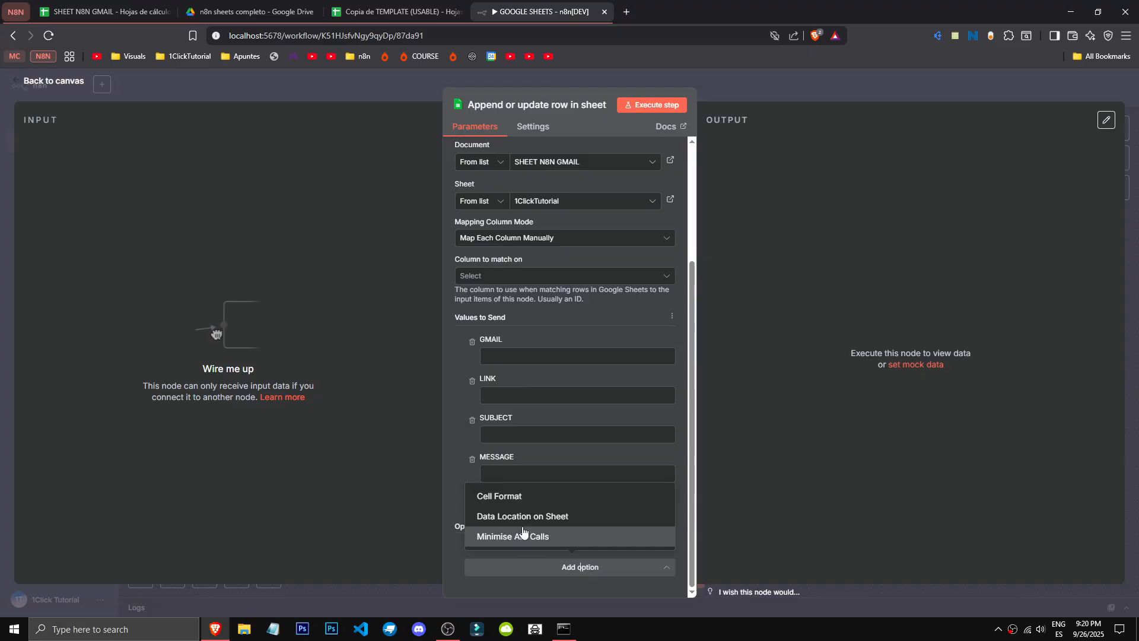
pyautogui.click(541, 491)
pyautogui.click(529, 541)
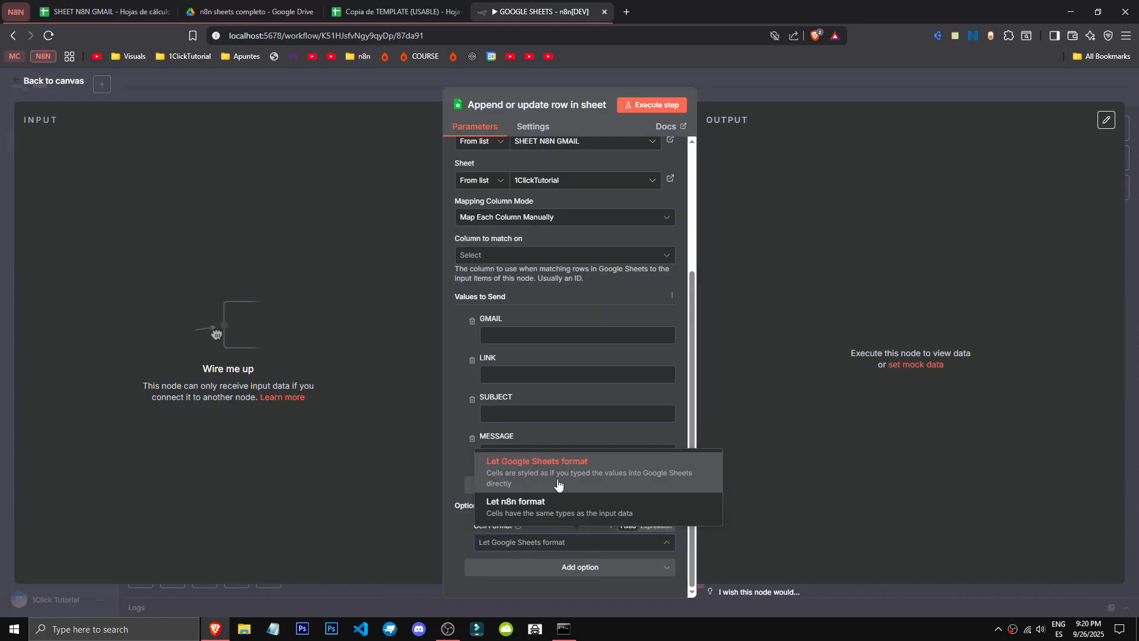
pyautogui.click(576, 569)
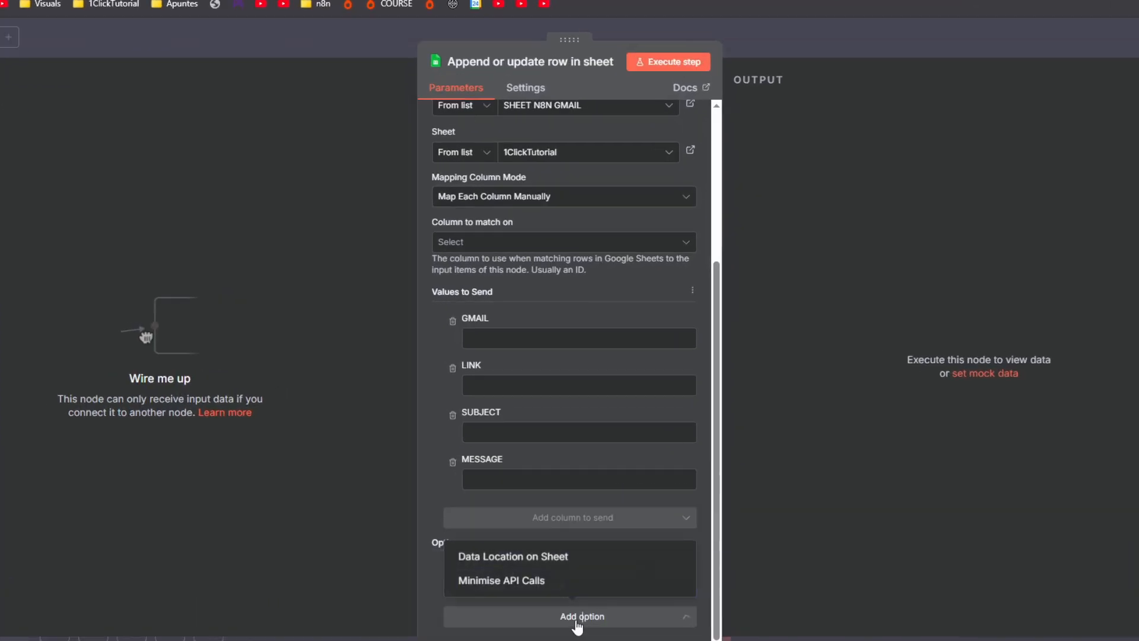
pyautogui.click(536, 556)
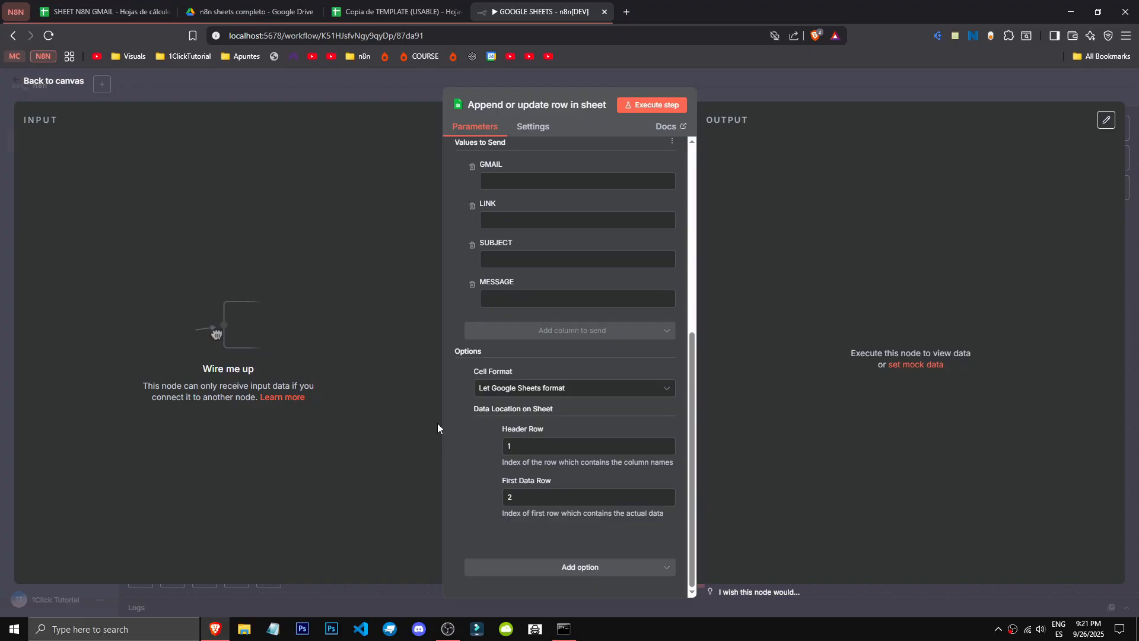
# Add the Minimise API Calls option to the Append or update row node and read the Cell Format description
pyautogui.click(595, 568)
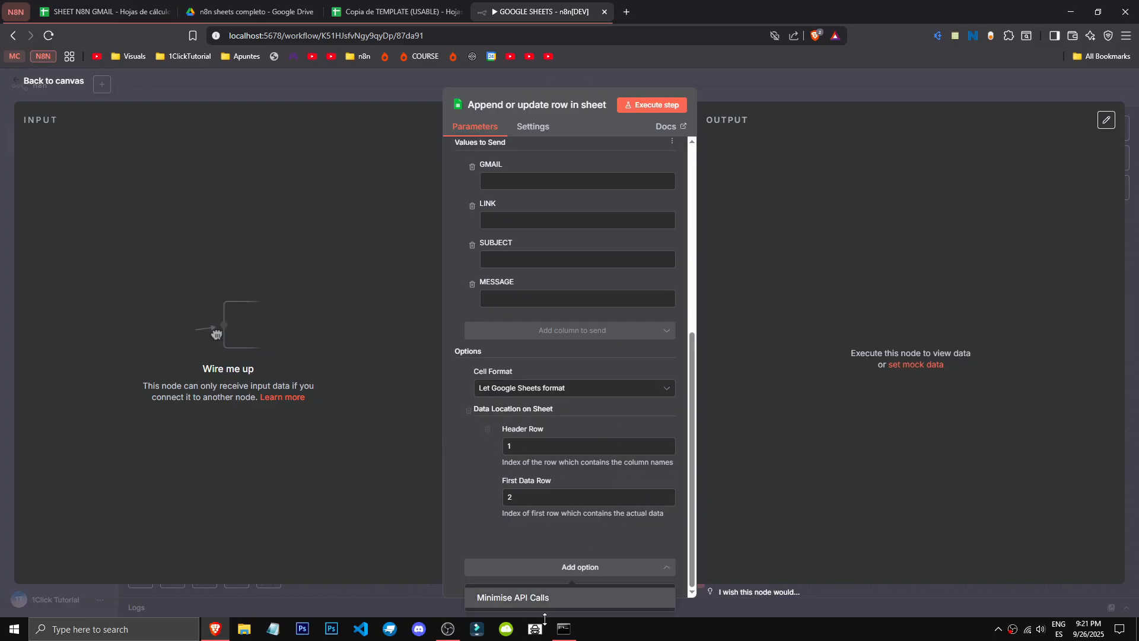
pyautogui.click(545, 596)
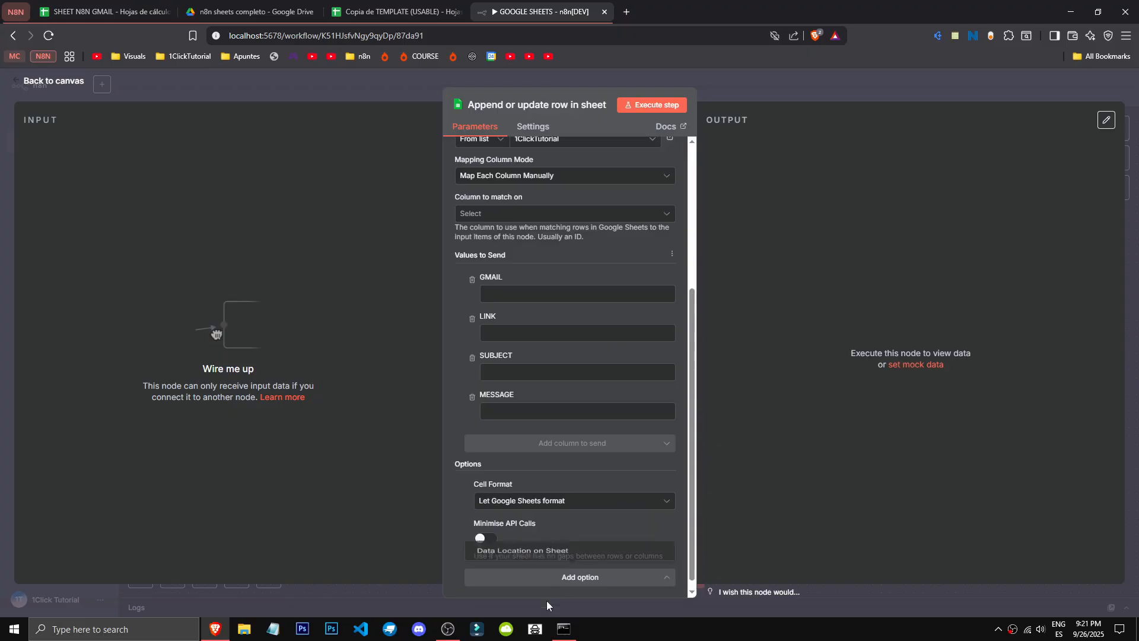
pyautogui.click(525, 494)
pyautogui.click(517, 479)
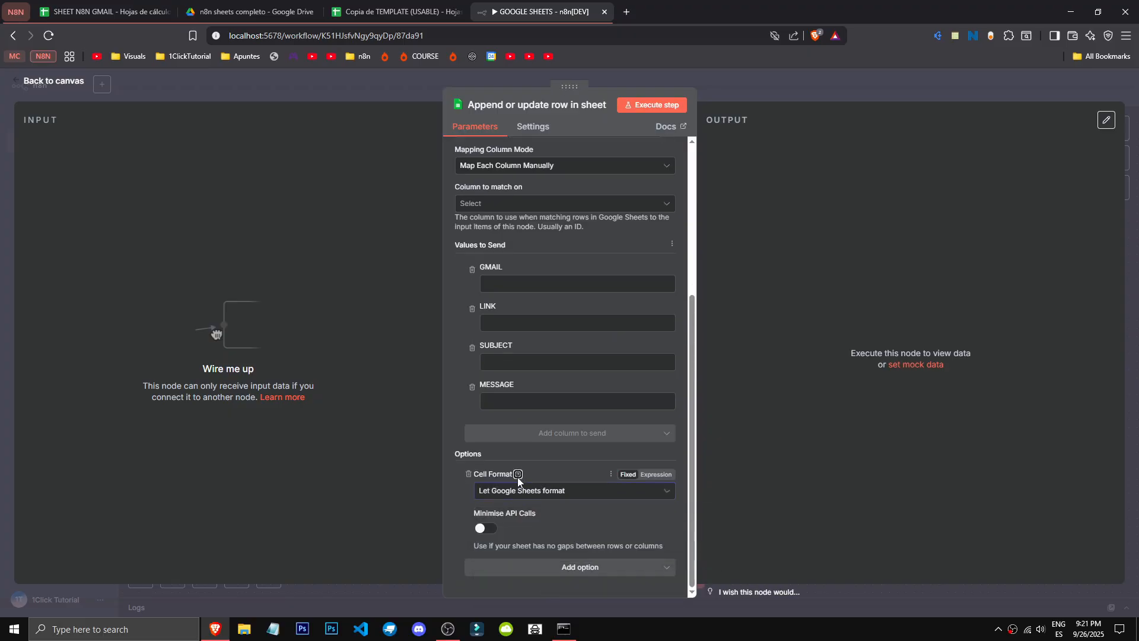
pyautogui.moveTo(520, 475)
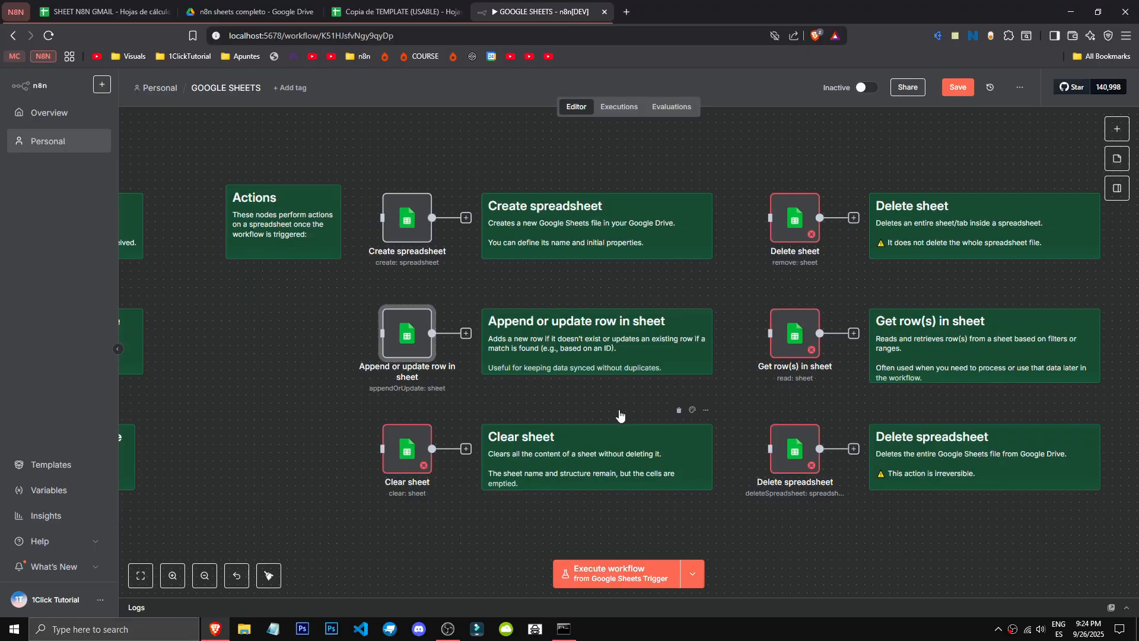
# Open the Clear sheet node and set its document to Apppsumo and its sheet to ES
pyautogui.doubleClick(407, 450)
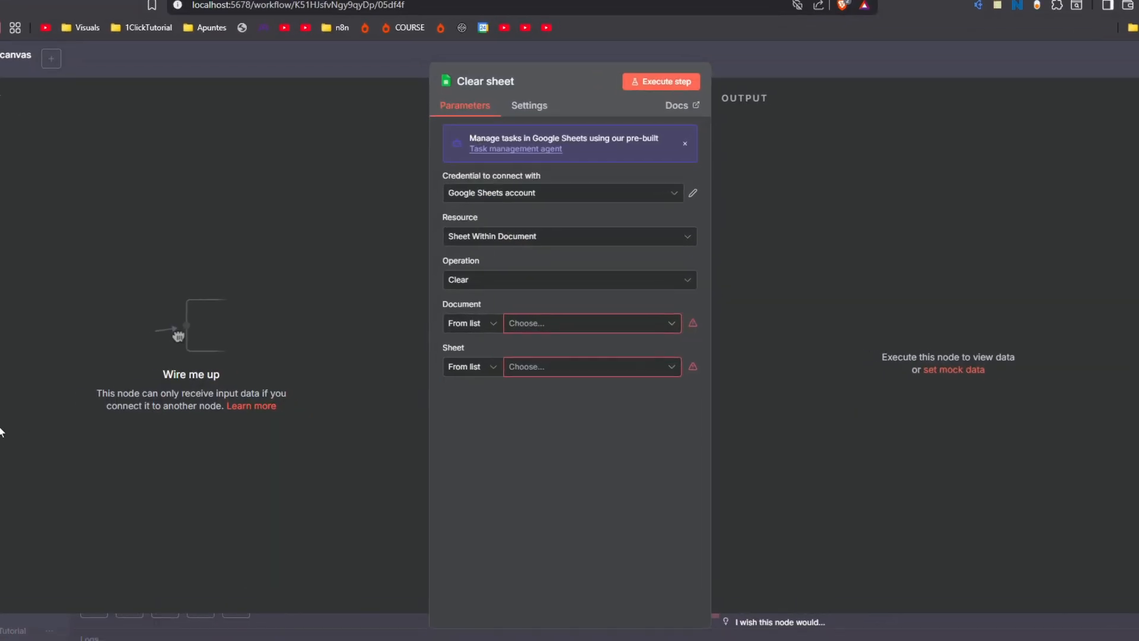
pyautogui.click(529, 324)
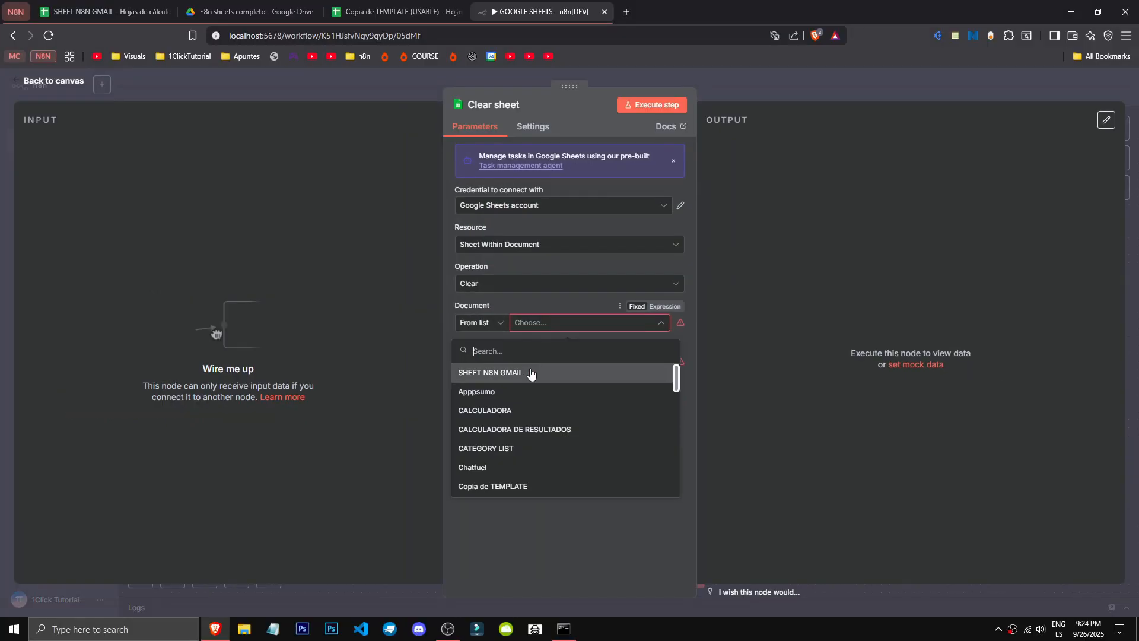
pyautogui.click(530, 393)
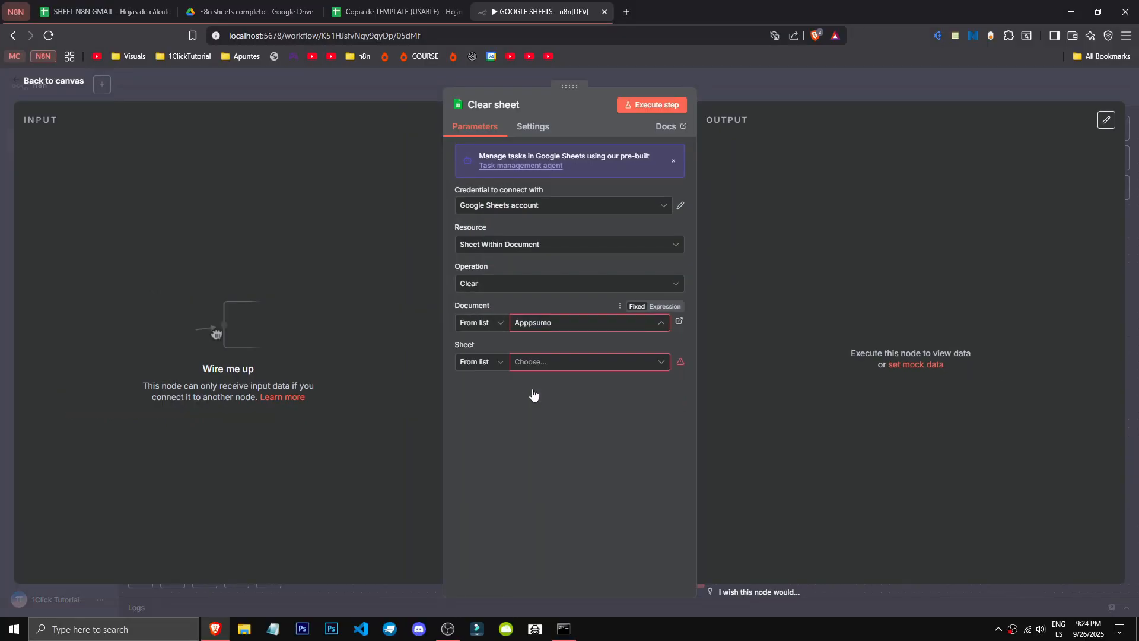
pyautogui.click(566, 362)
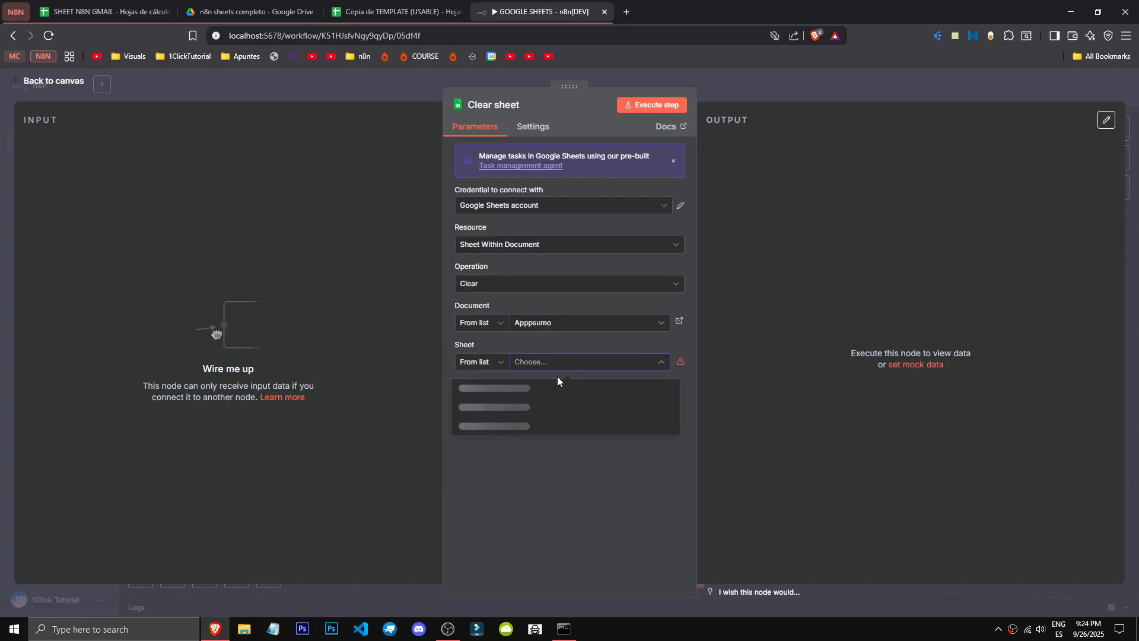
pyautogui.click(496, 388)
# Try the Specific Rows, Specific Columns and Whole Sheet clear modes in the Clear sheet node, and toggle Keep First Row
pyautogui.click(593, 452)
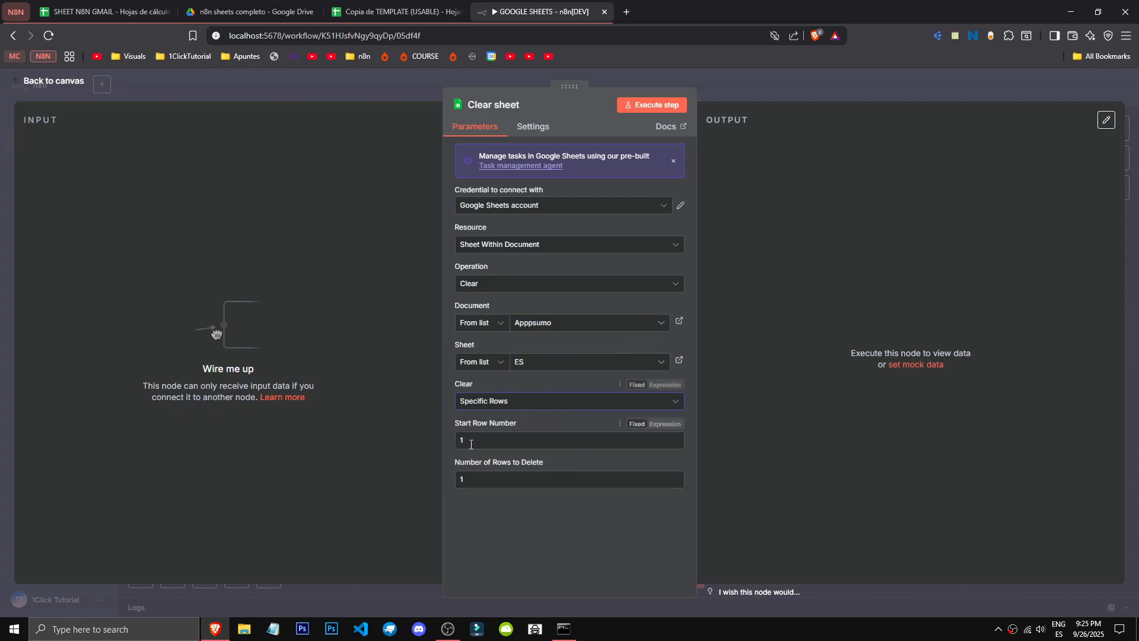
pyautogui.click(559, 398)
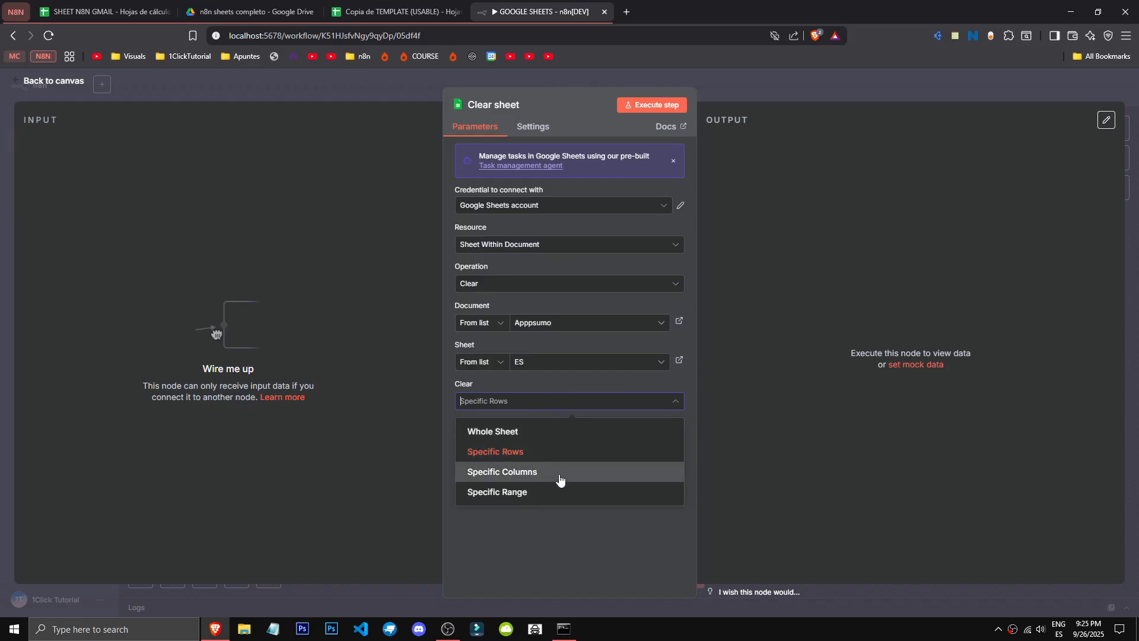
pyautogui.click(559, 477)
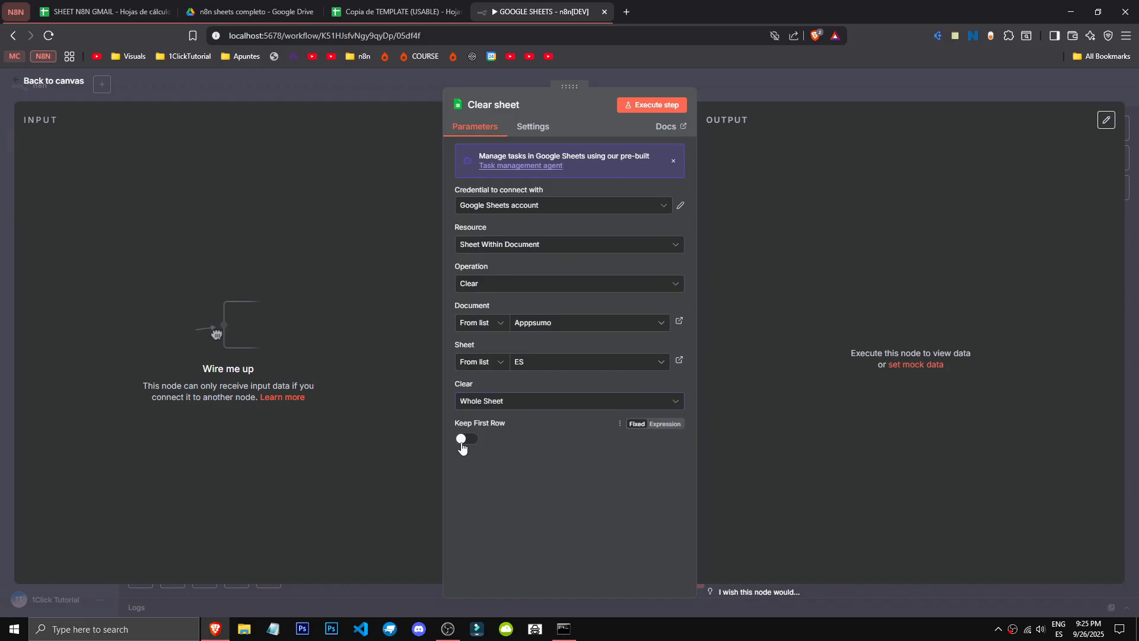
pyautogui.click(463, 440)
pyautogui.moveTo(451, 419); pyautogui.dragTo(529, 423)
# Change the Clear sheet node's resource to Document and its operation to Delete
pyautogui.click(580, 245)
pyautogui.click(557, 274)
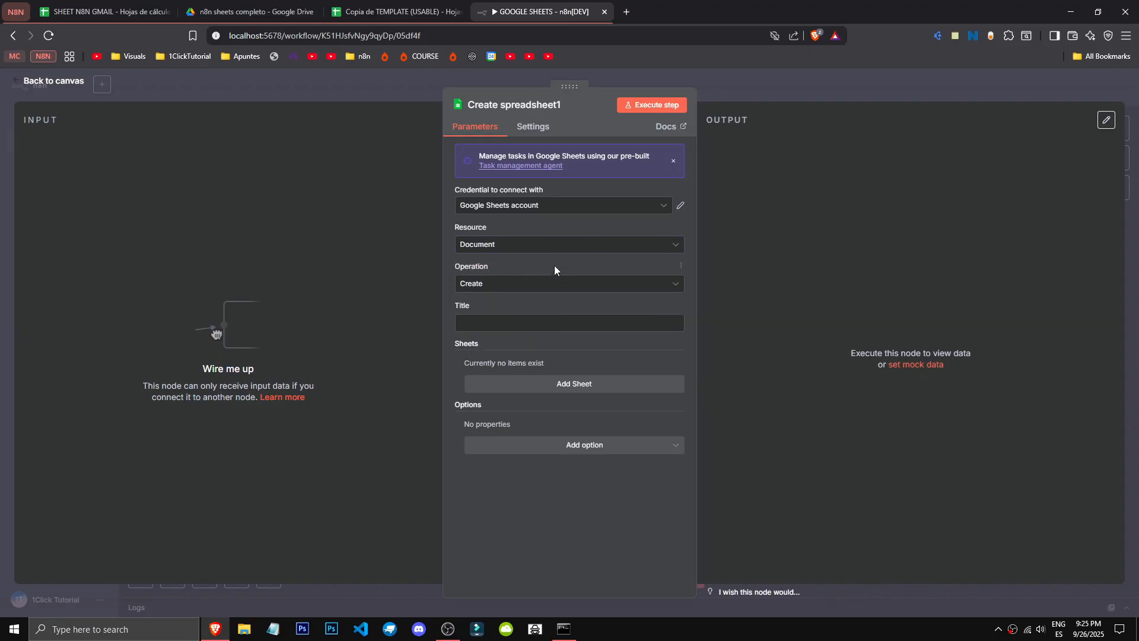
pyautogui.click(537, 283)
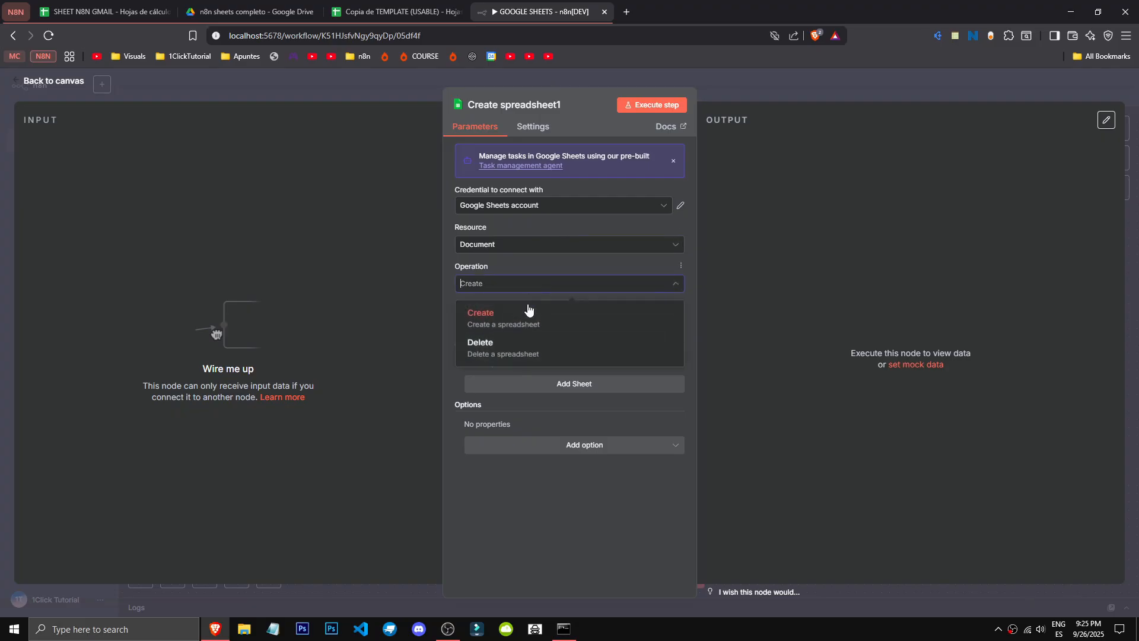
pyautogui.click(524, 355)
# Set the document to delete to SHEET N8N GMAIL and switch its selection mode to By ID
pyautogui.click(531, 324)
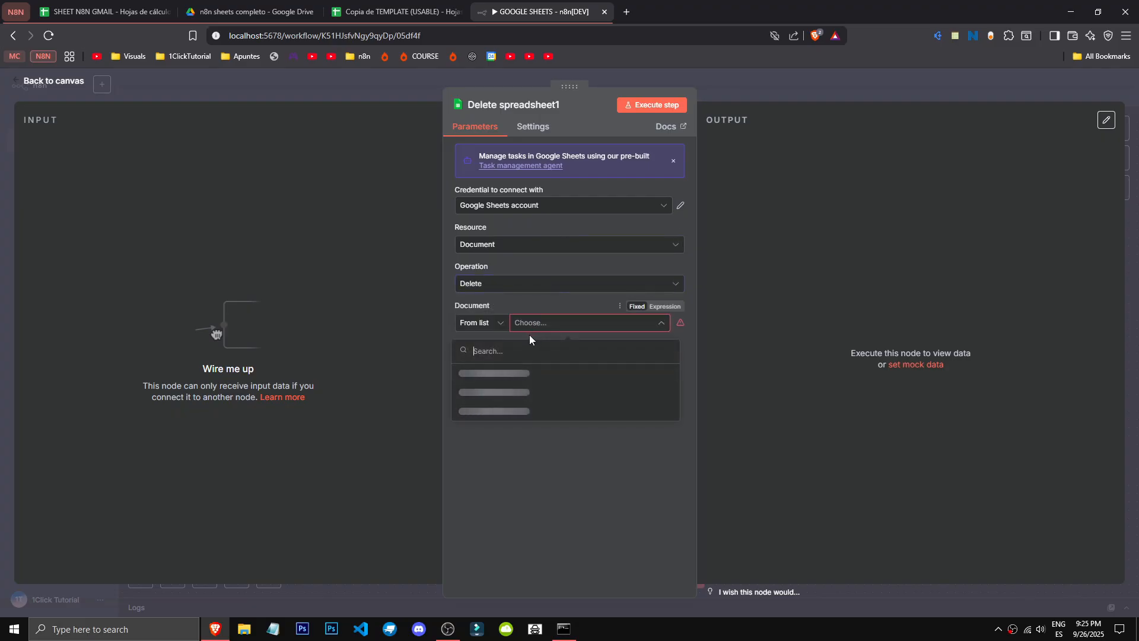
pyautogui.click(589, 322)
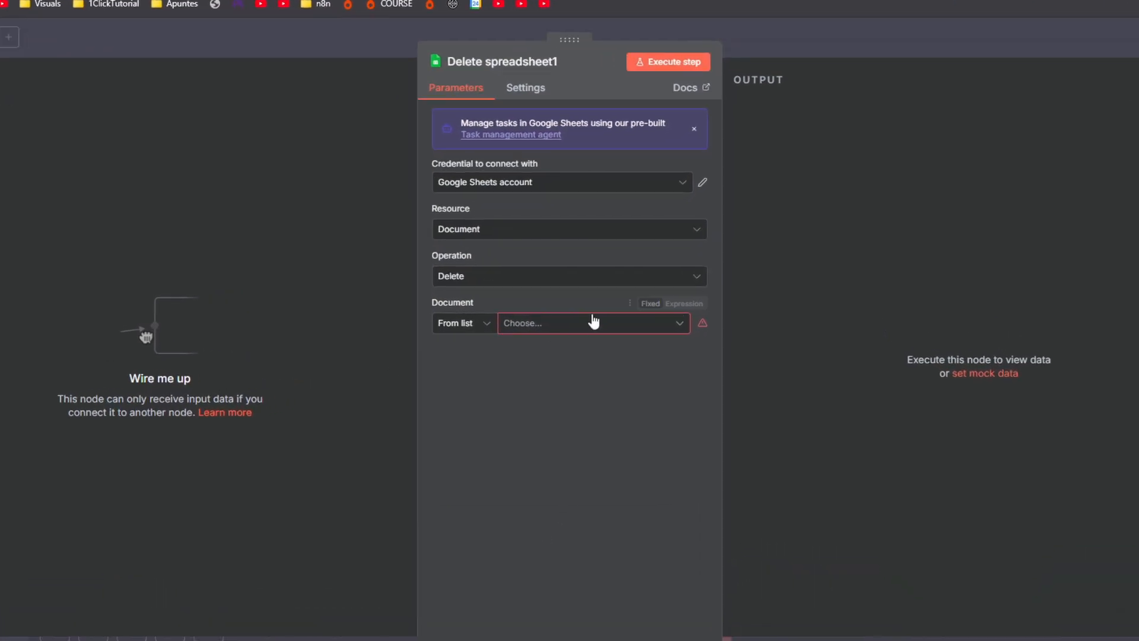
pyautogui.click(593, 324)
pyautogui.click(532, 383)
pyautogui.click(463, 323)
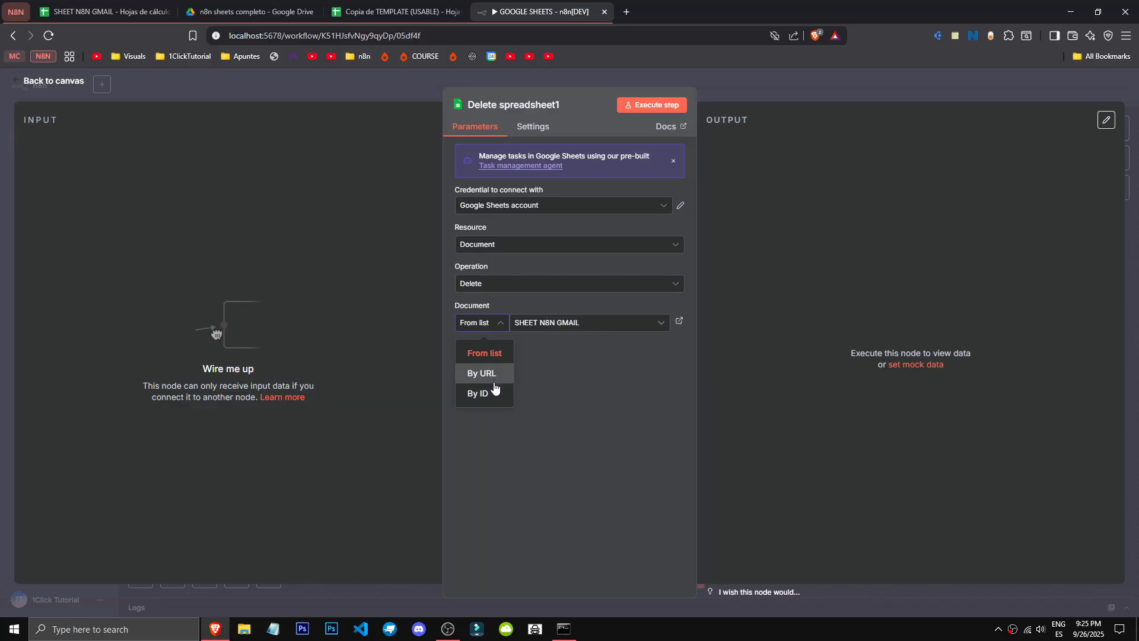
pyautogui.click(494, 393)
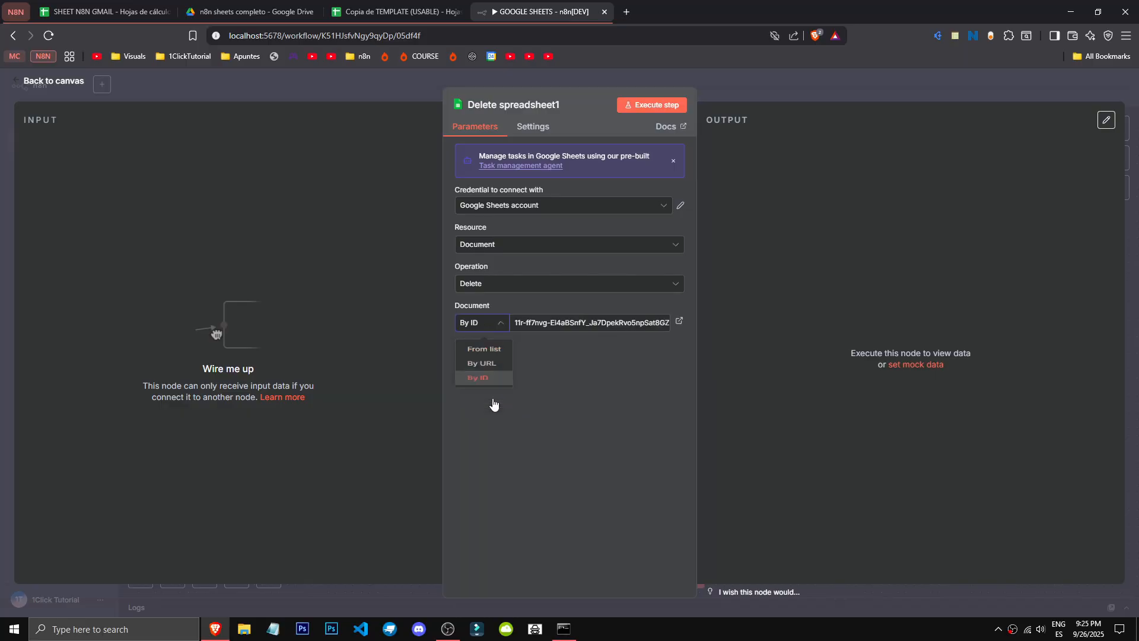
# Switch the document selection mode back to From list, choose Apppsumo, and return to the canvas
pyautogui.click(493, 327)
pyautogui.click(489, 355)
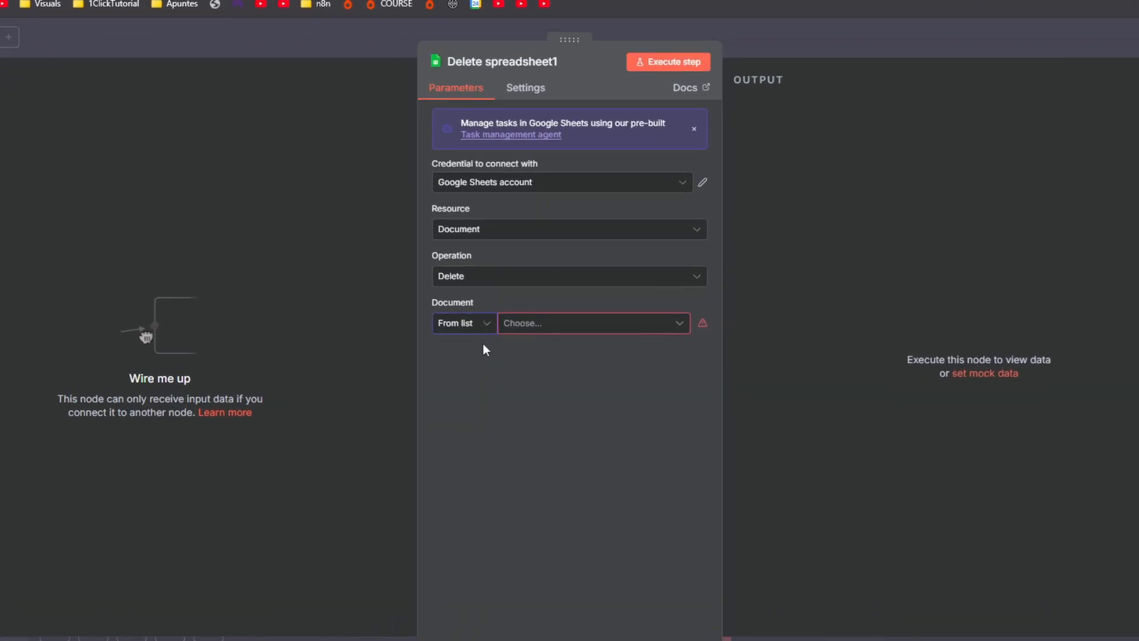
pyautogui.click(628, 327)
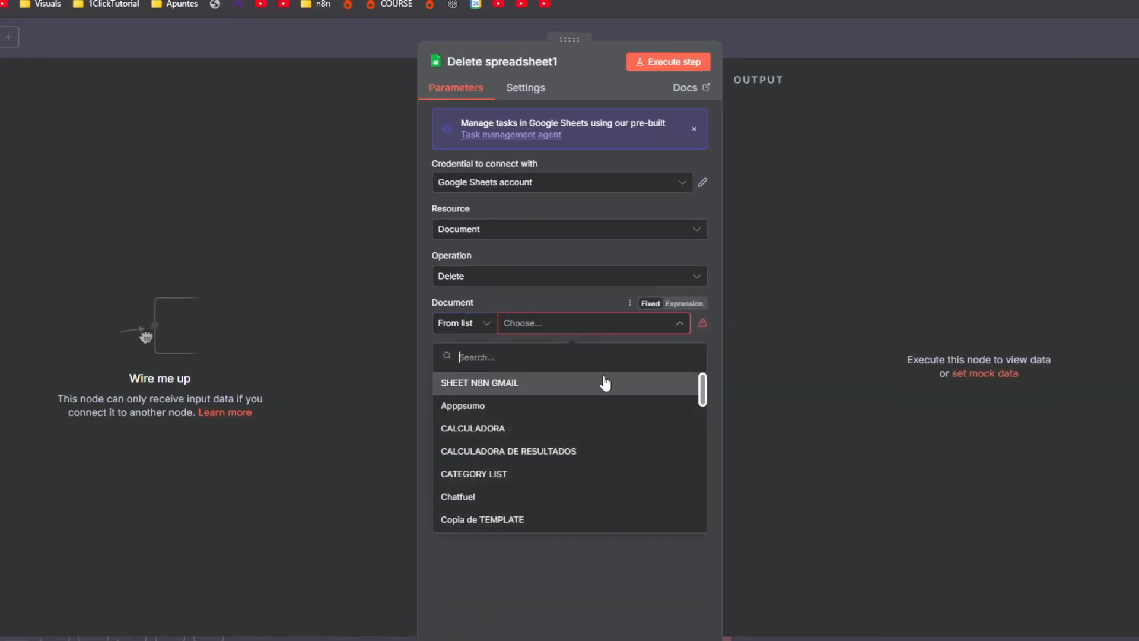
pyautogui.click(604, 382)
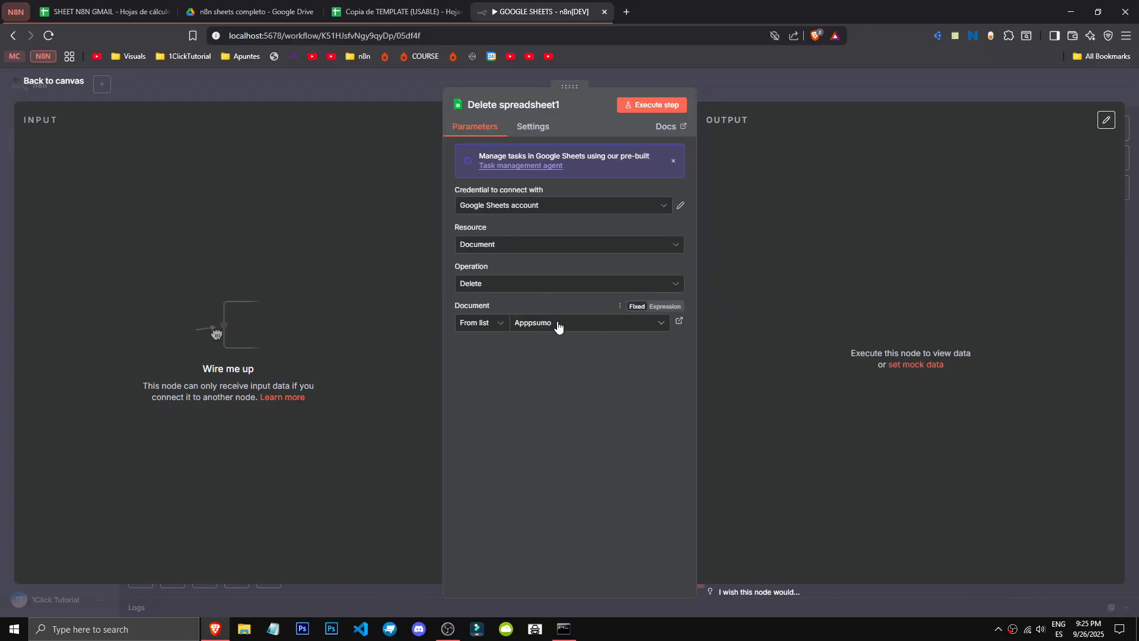
pyautogui.click(760, 80)
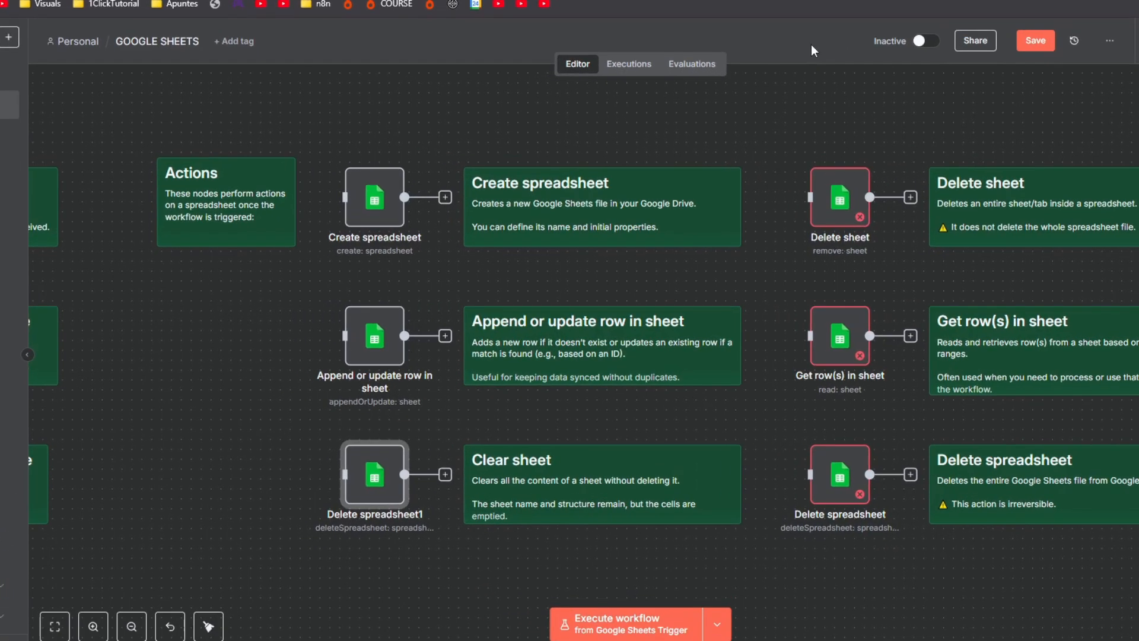
# Open the Delete sheet node and switch its resource to Document and back to Sheet Within Document
pyautogui.moveTo(912, 191); pyautogui.dragTo(579, 199)
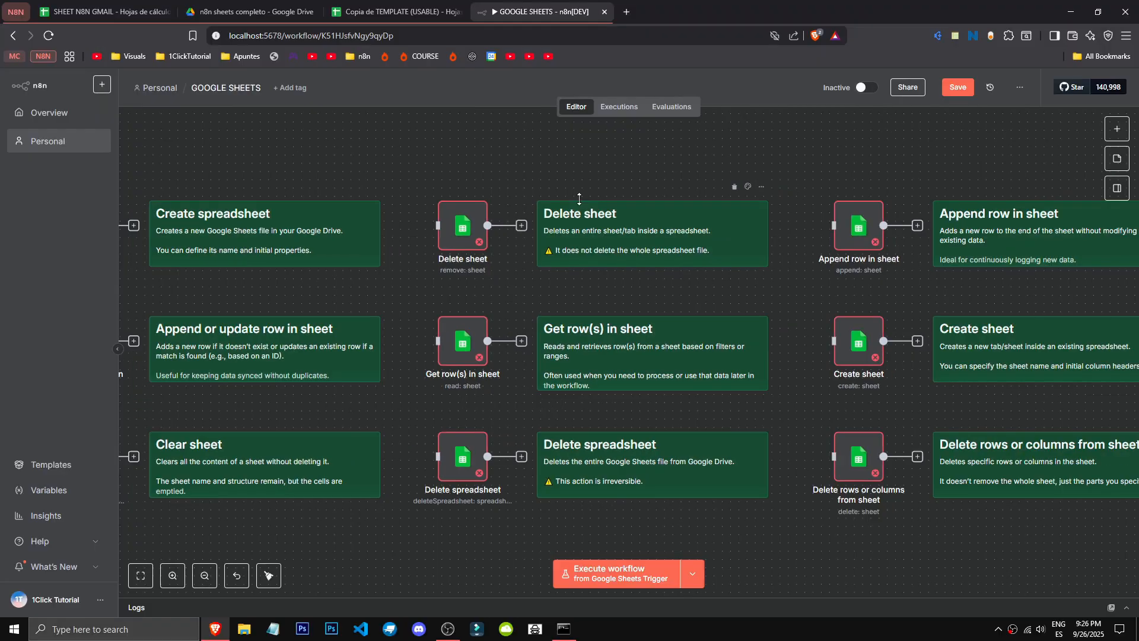
pyautogui.doubleClick(580, 236)
pyautogui.click(567, 165)
pyautogui.doubleClick(463, 226)
pyautogui.click(534, 245)
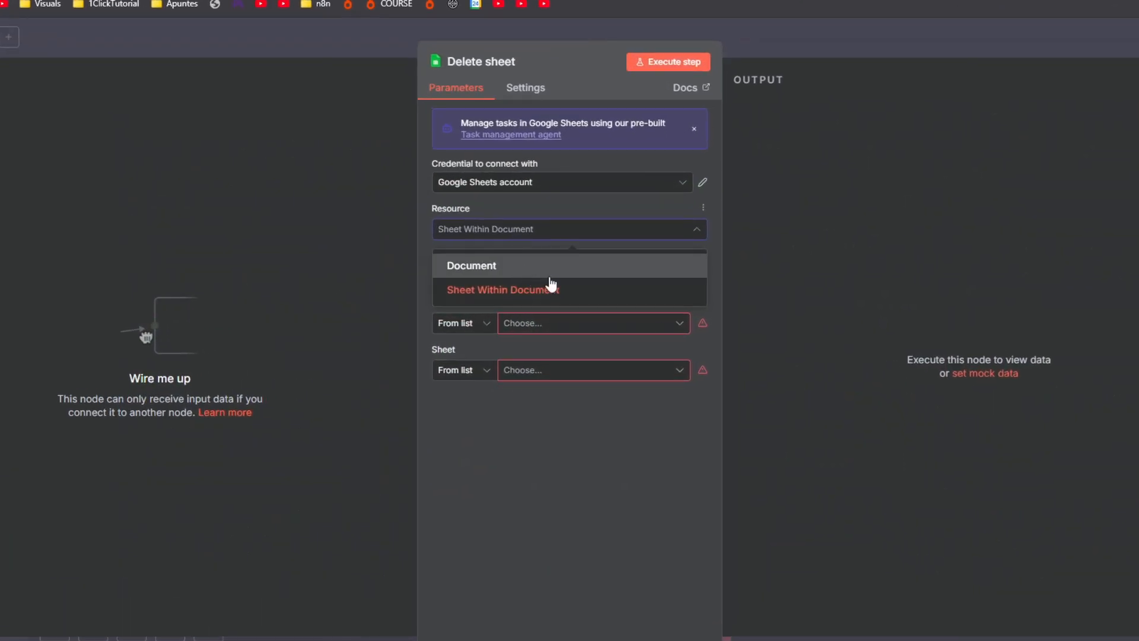
pyautogui.click(515, 264)
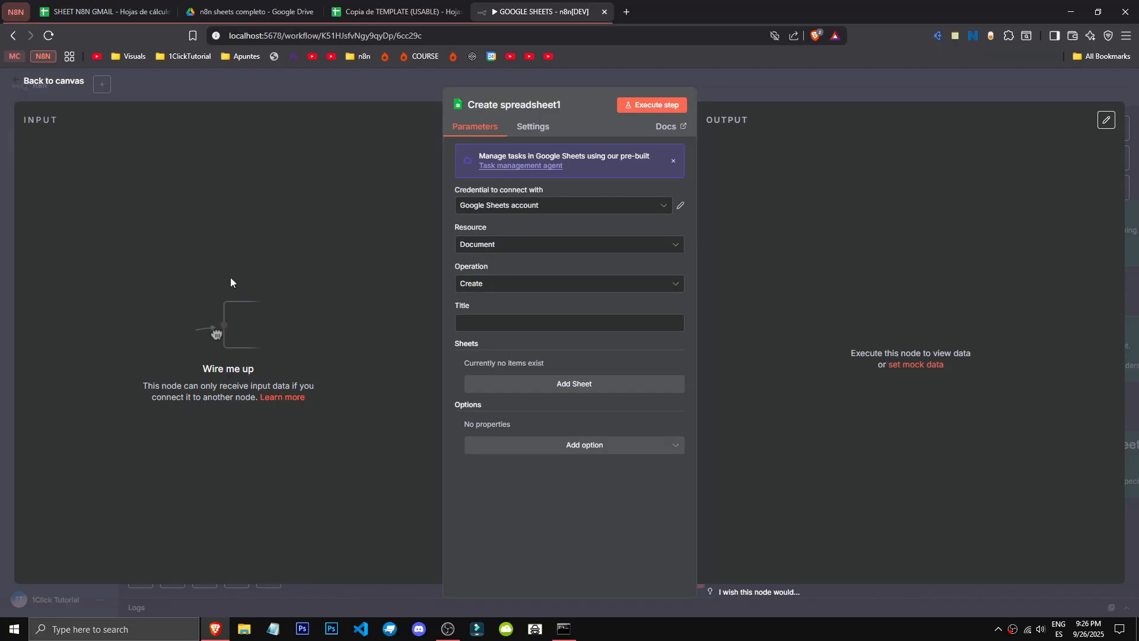
pyautogui.click(509, 254)
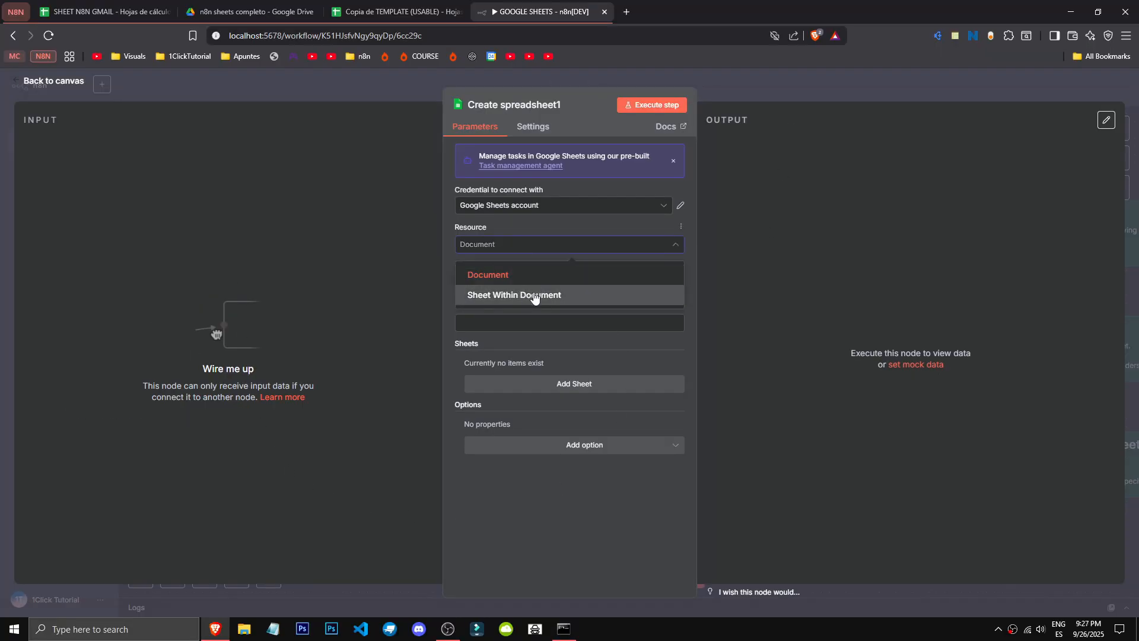
pyautogui.click(533, 295)
# Look through the operations available for the Sheet Within Document resource and return to the canvas
pyautogui.click(532, 288)
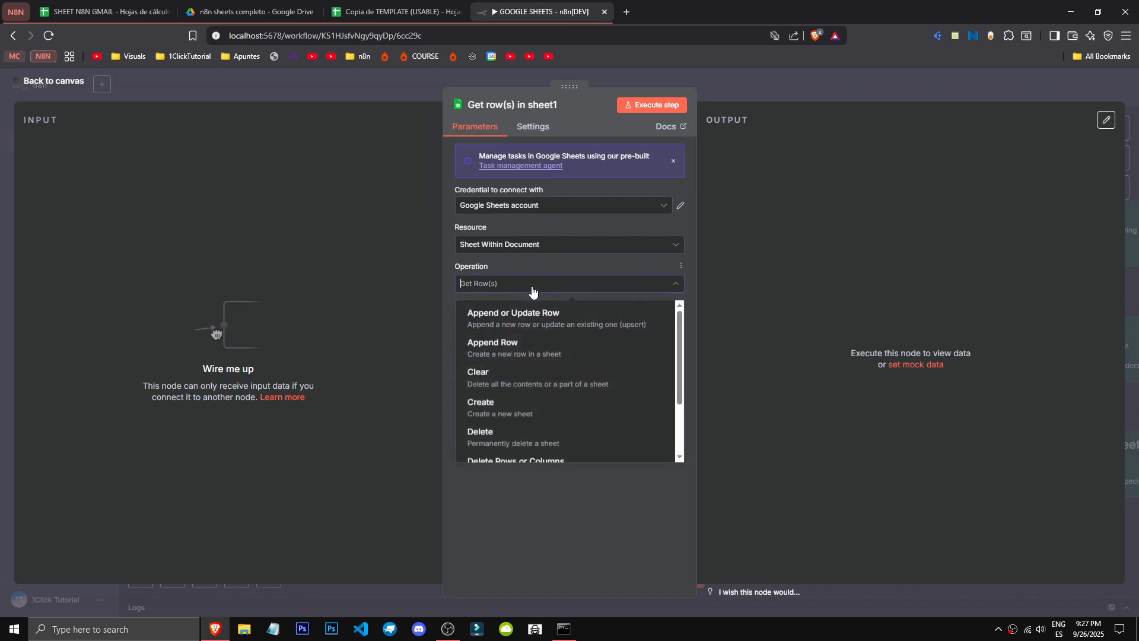
pyautogui.scroll(2, 551, 416)
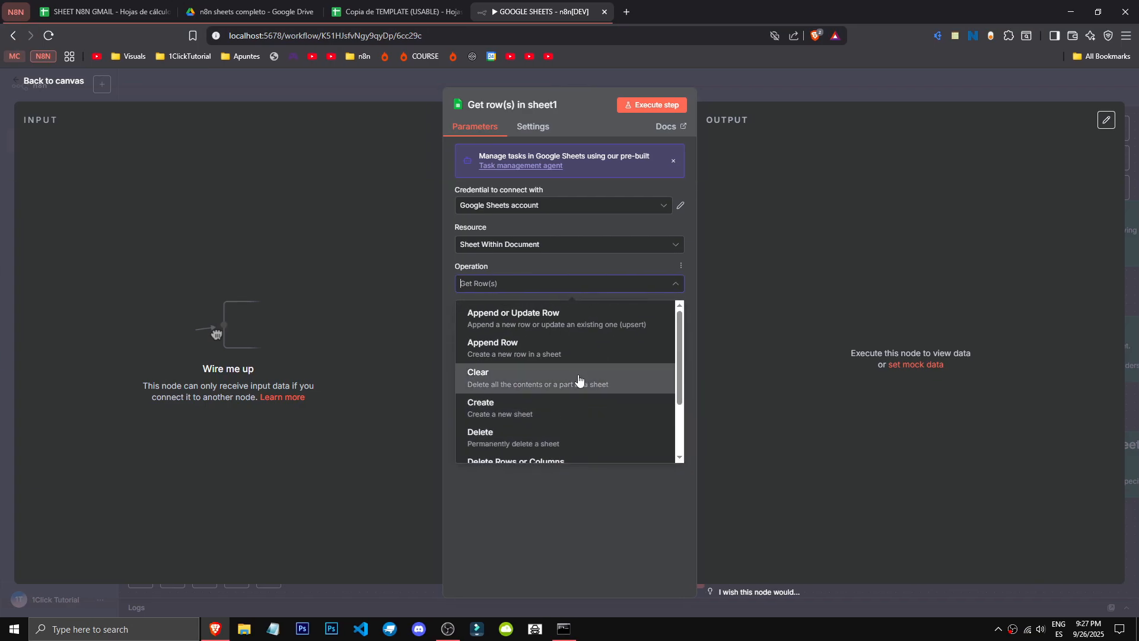
pyautogui.scroll(-3, 538, 451)
pyautogui.click(546, 508)
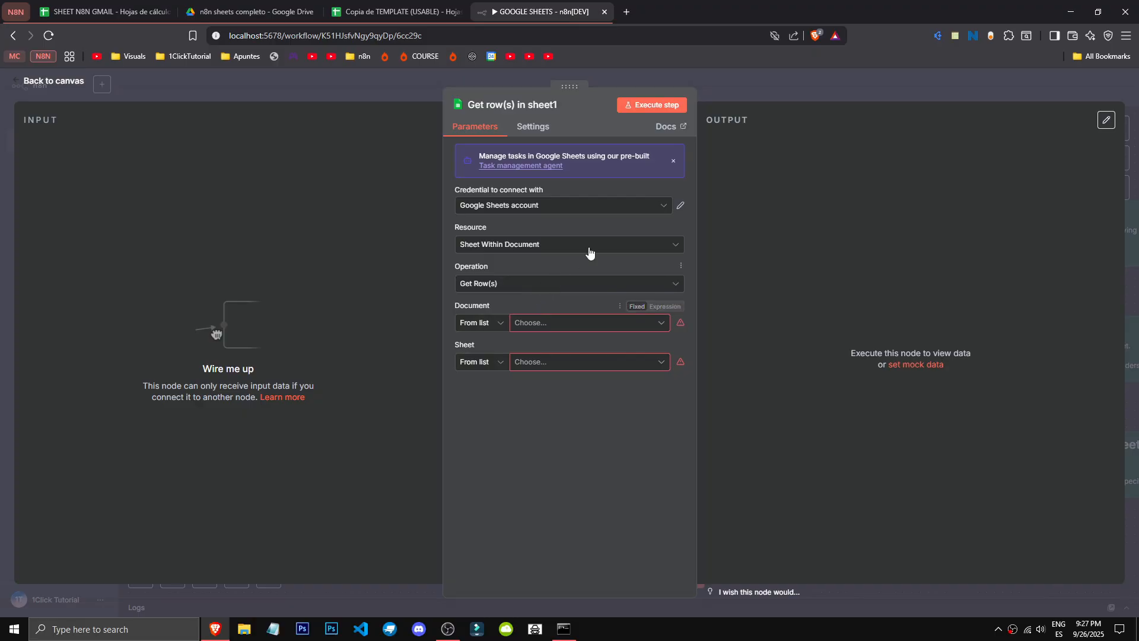
pyautogui.click(735, 79)
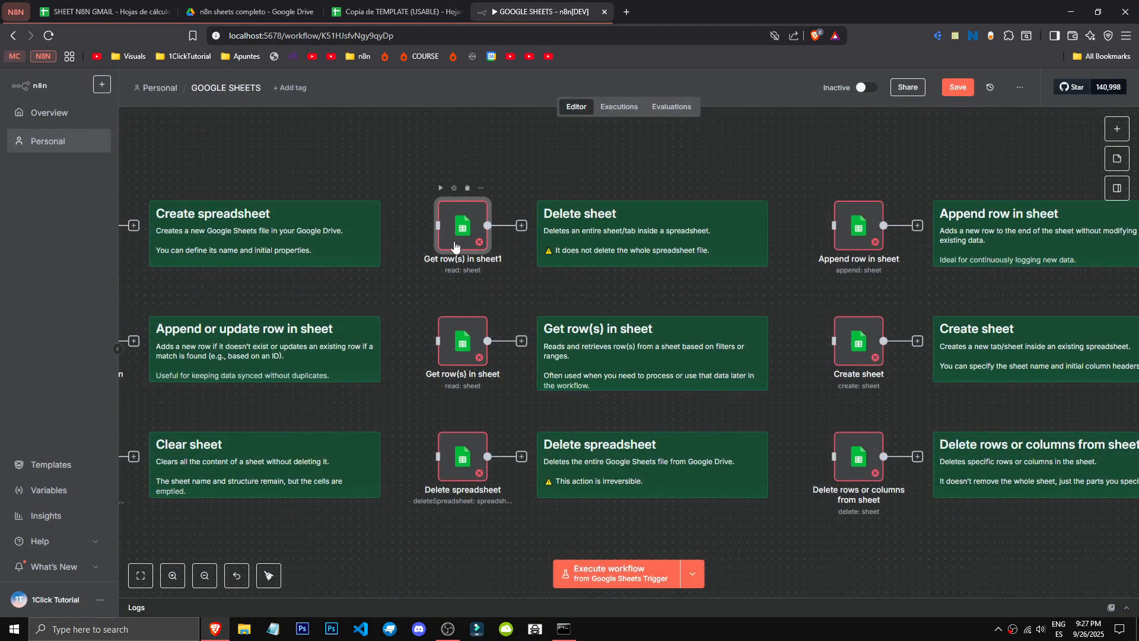
# Delete the Get row(s) in sheet1 node beside the Delete sheet note and add a Google Sheets node with the Delete sheet action
pyautogui.click(467, 188)
pyautogui.press('Tab')
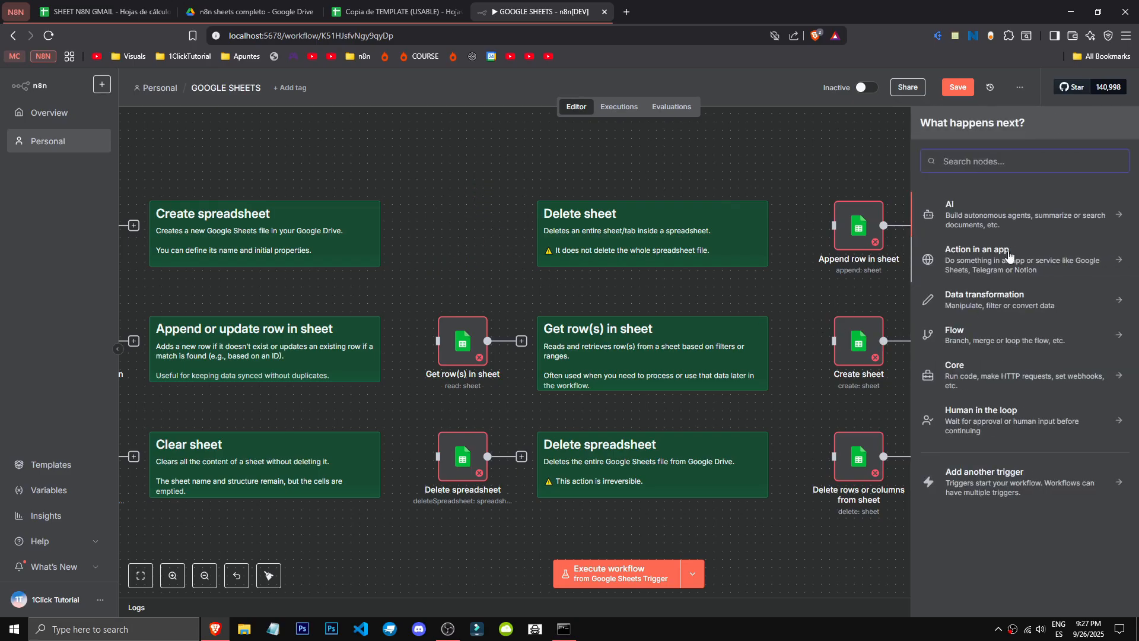
pyautogui.write('shee')
pyautogui.click(1013, 215)
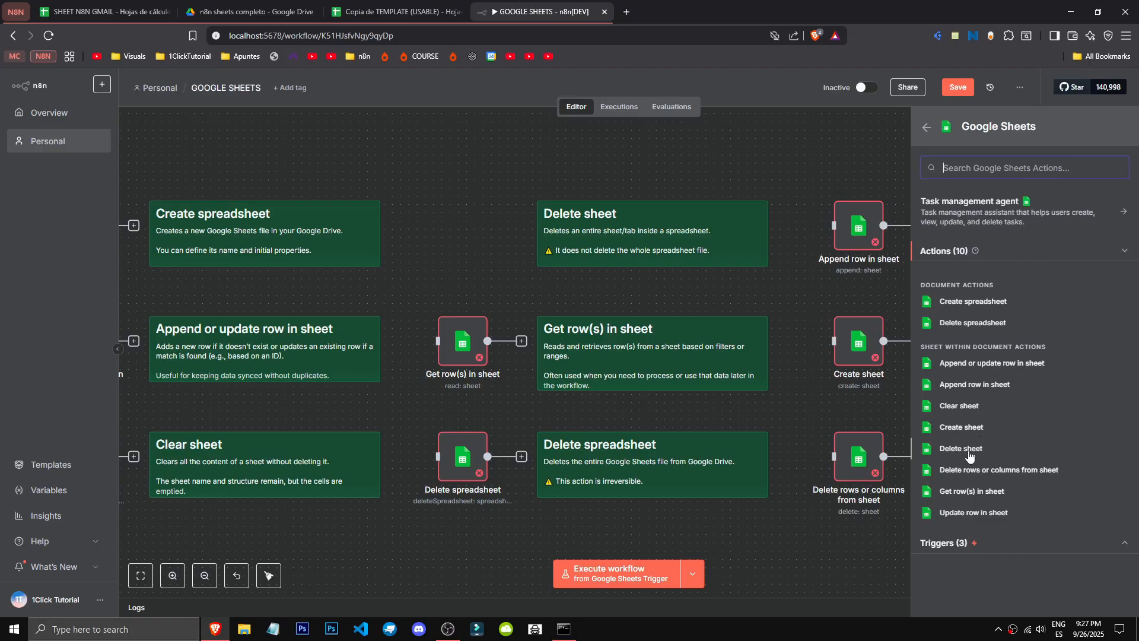
pyautogui.click(967, 451)
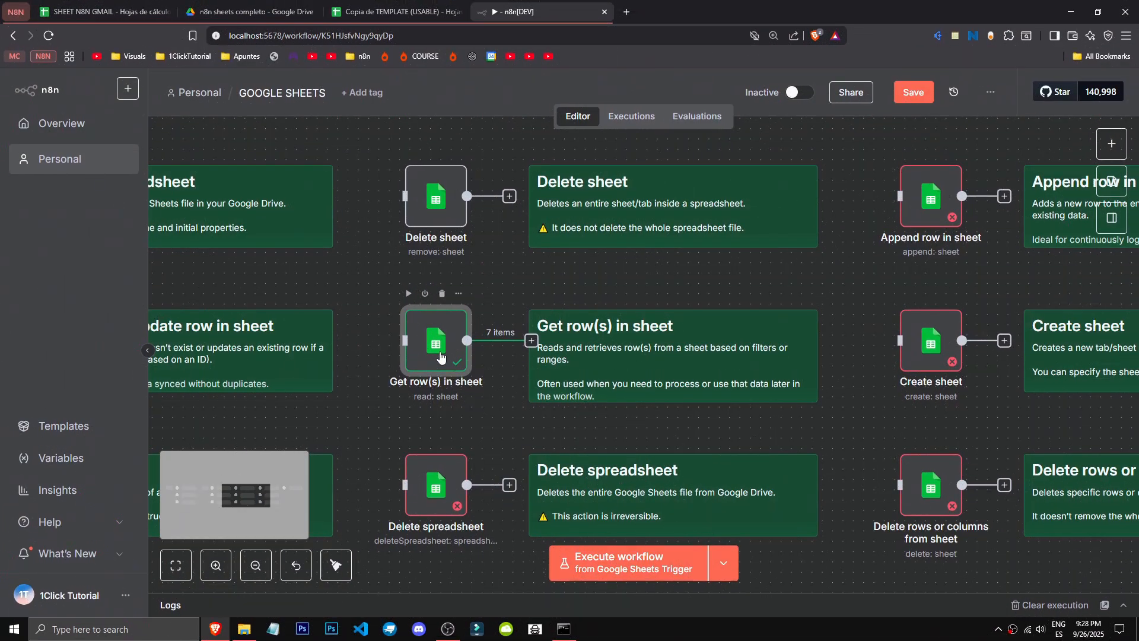
# Open the Get row(s) in sheet node and review its parameters
pyautogui.doubleClick(428, 372)
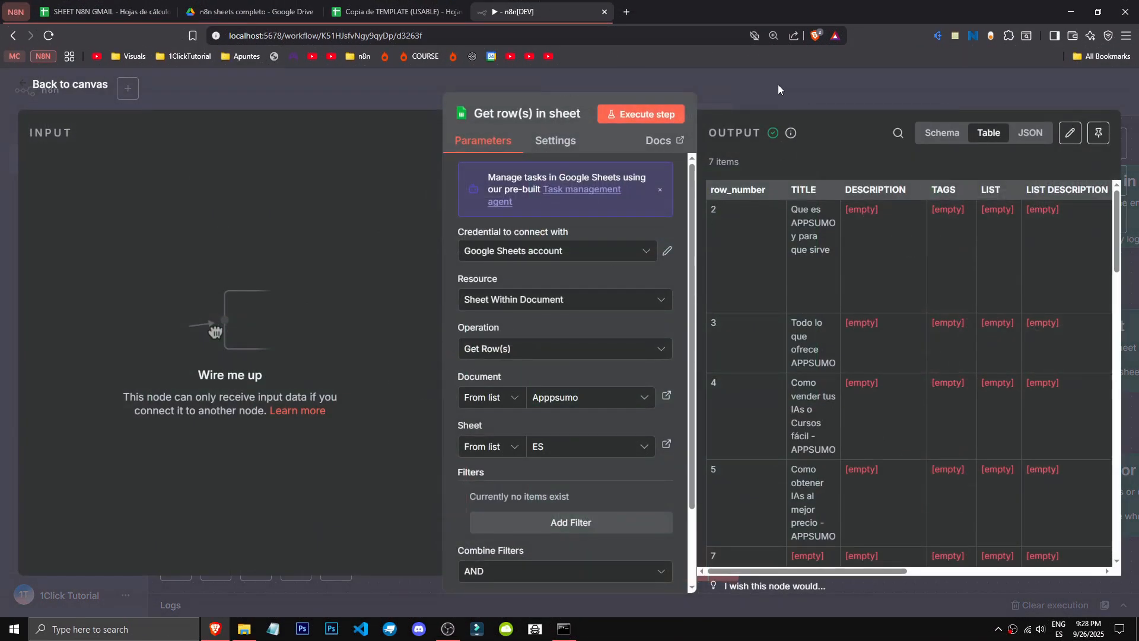
pyautogui.scroll(-2, 593, 475)
pyautogui.scroll(2, 582, 480)
# Switch the node's resource to Document and back to Sheet Within Document
pyautogui.click(553, 295)
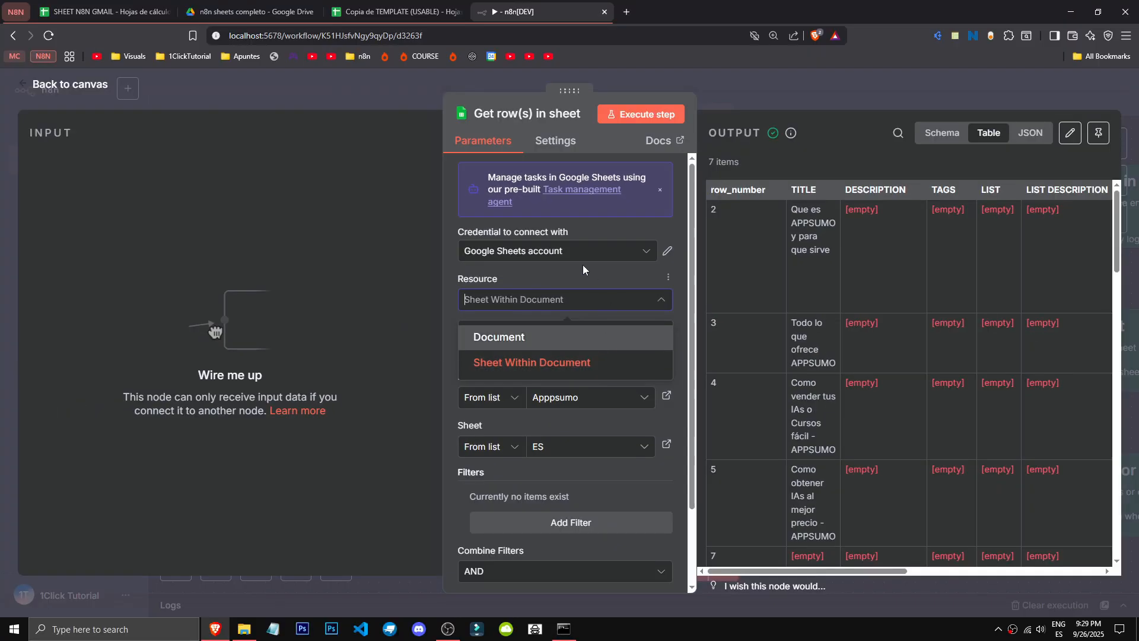
pyautogui.click(568, 336)
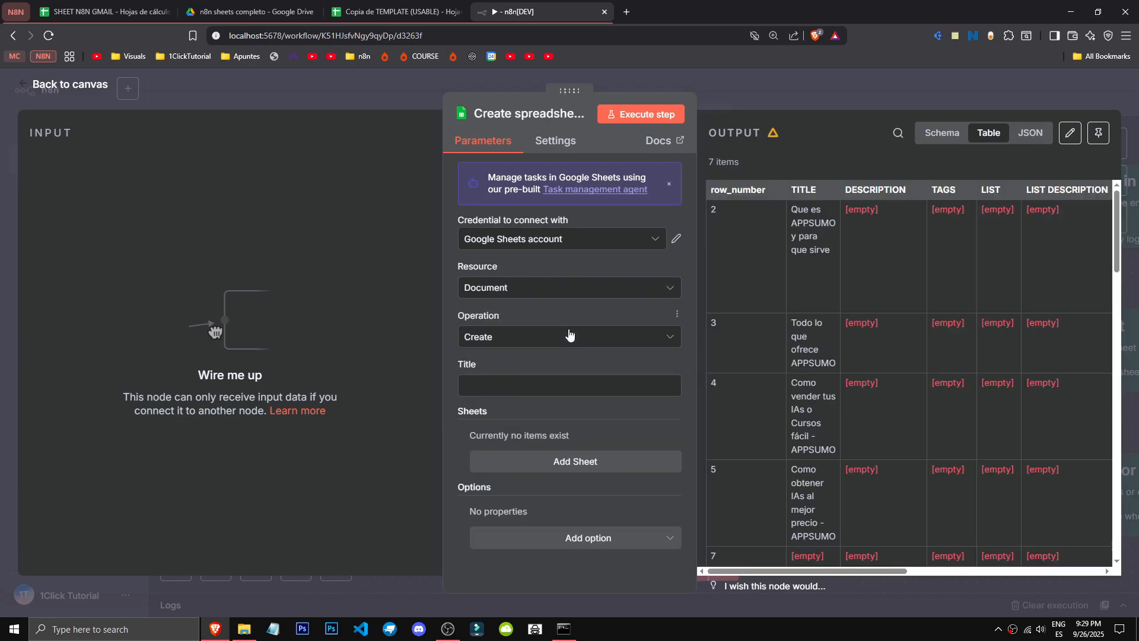
pyautogui.click(560, 292)
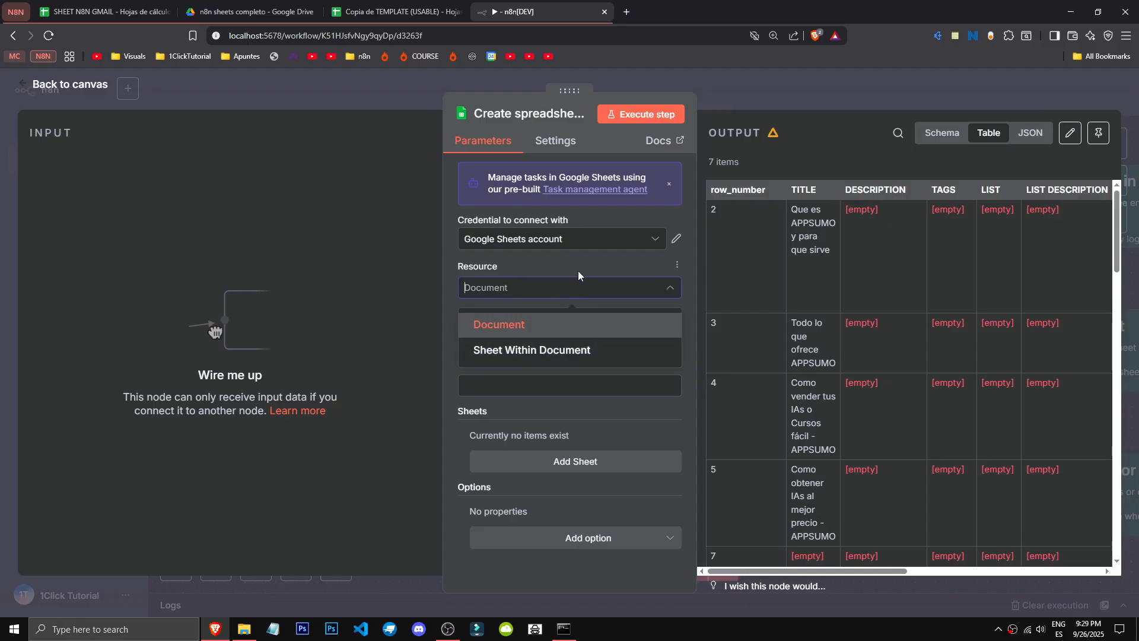
pyautogui.click(578, 273)
pyautogui.click(560, 337)
pyautogui.click(552, 287)
pyautogui.click(565, 348)
# Look through the available operations, keep Get Row(s), and choose the ES sheet of the Apppsumo document
pyautogui.click(544, 337)
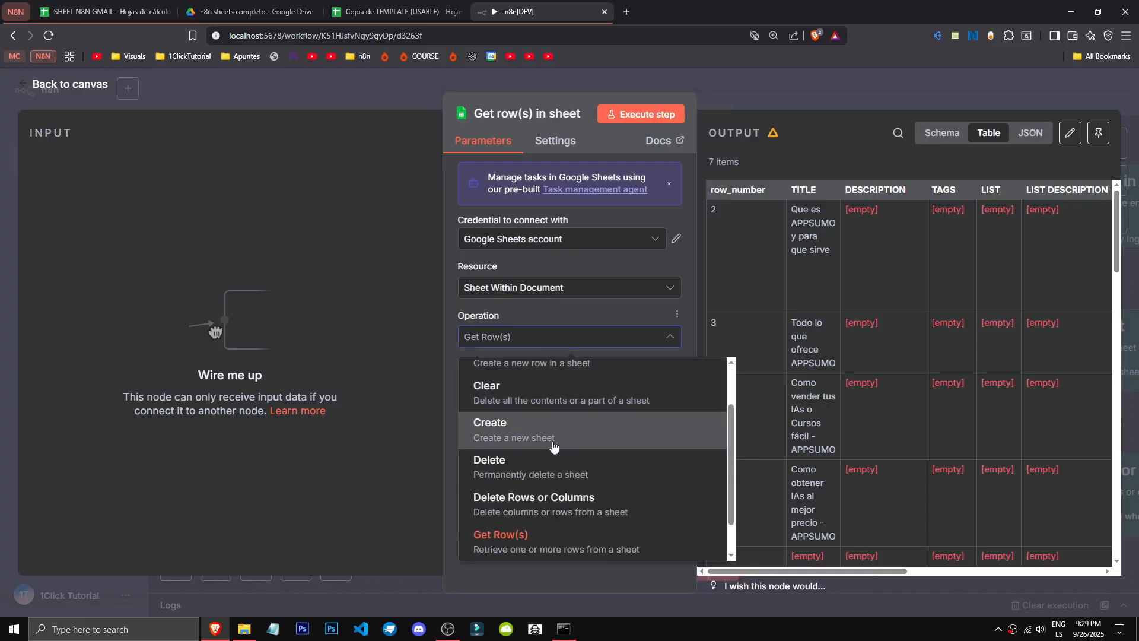
pyautogui.scroll(1, 569, 430)
pyautogui.scroll(-2, 571, 525)
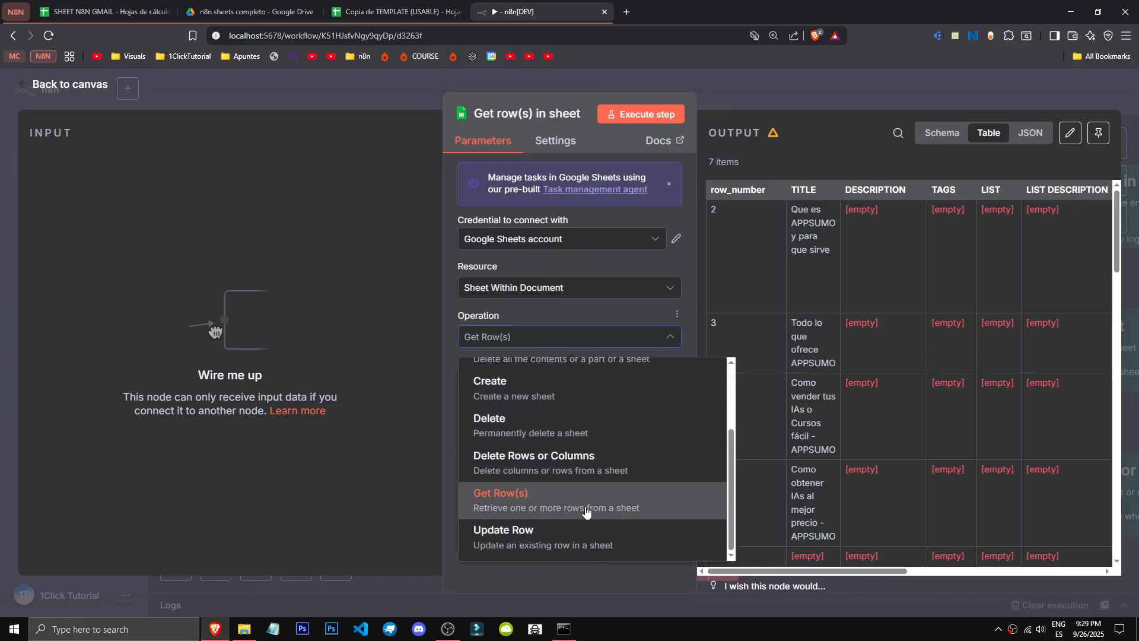
pyautogui.click(586, 510)
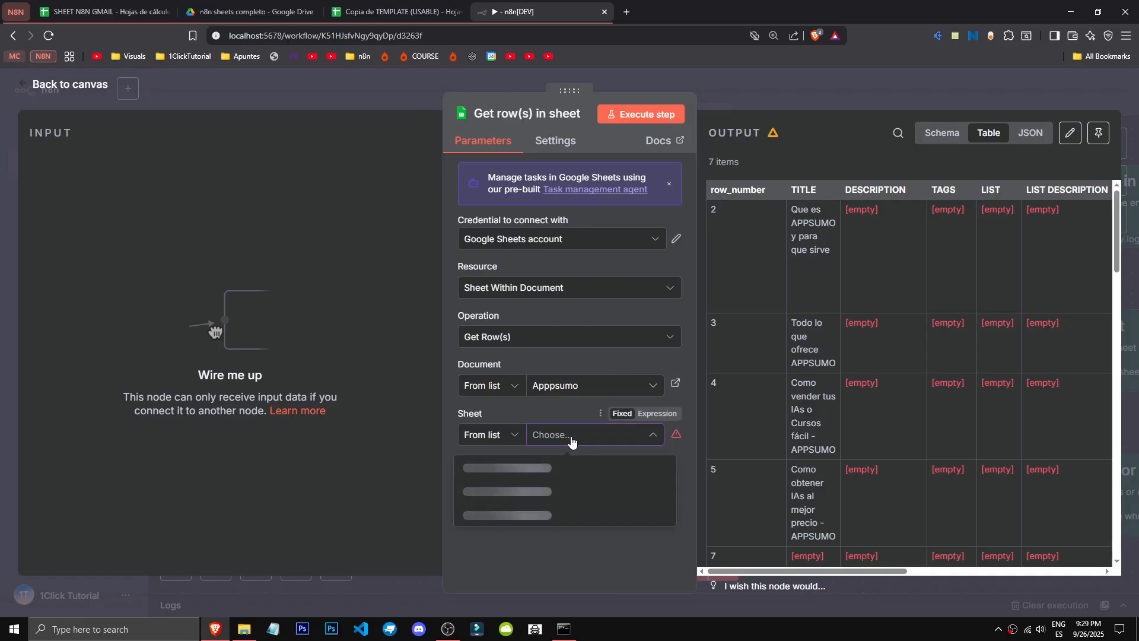
pyautogui.click(545, 486)
pyautogui.scroll(-1, 542, 494)
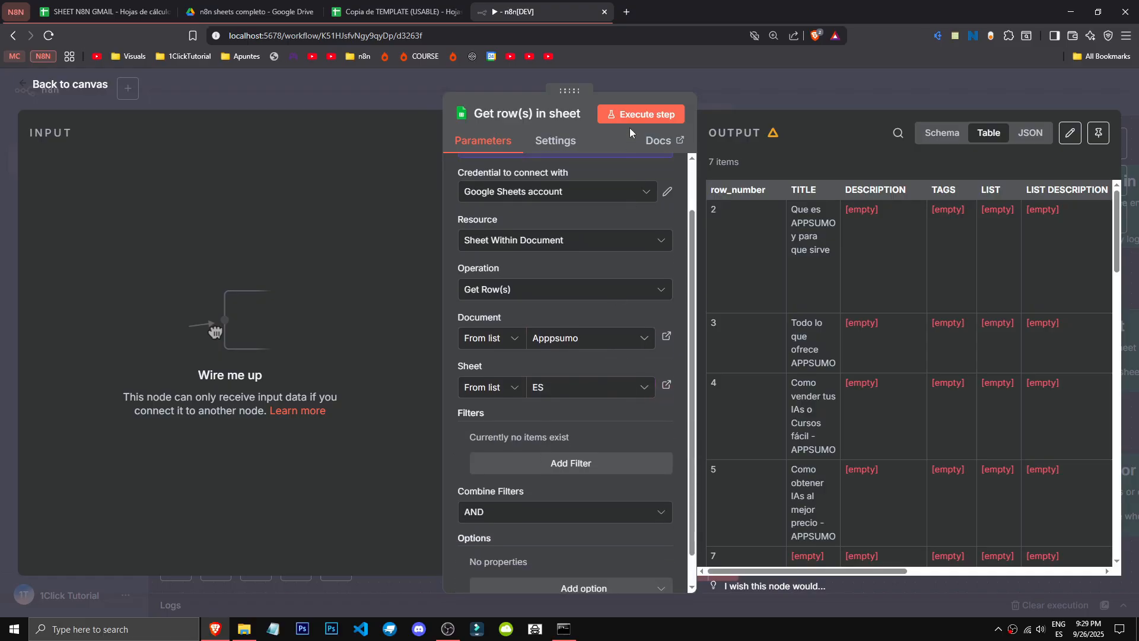
# Execute the Get row(s) in sheet node and view its output as Schema and as Table
pyautogui.click(635, 114)
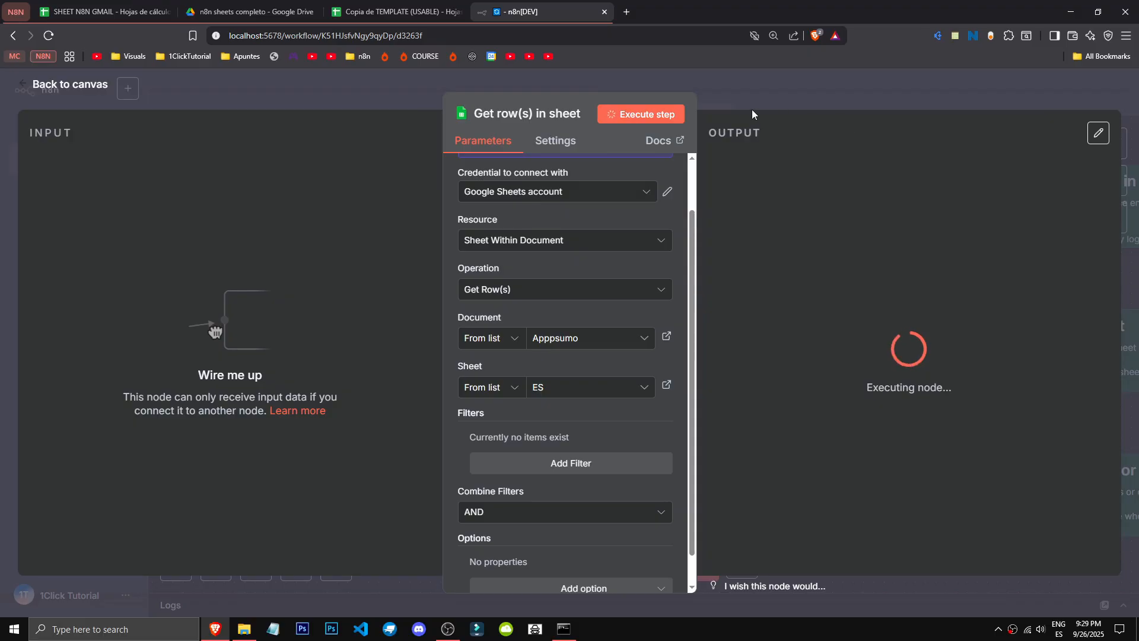
pyautogui.click(942, 133)
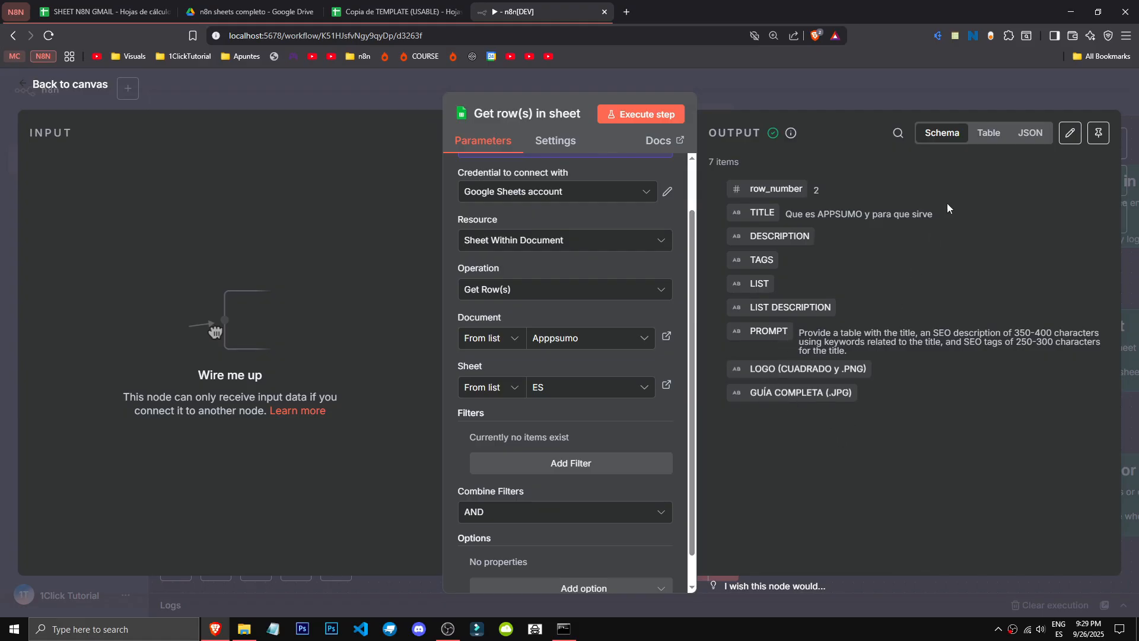
pyautogui.moveTo(797, 331); pyautogui.dragTo(890, 356)
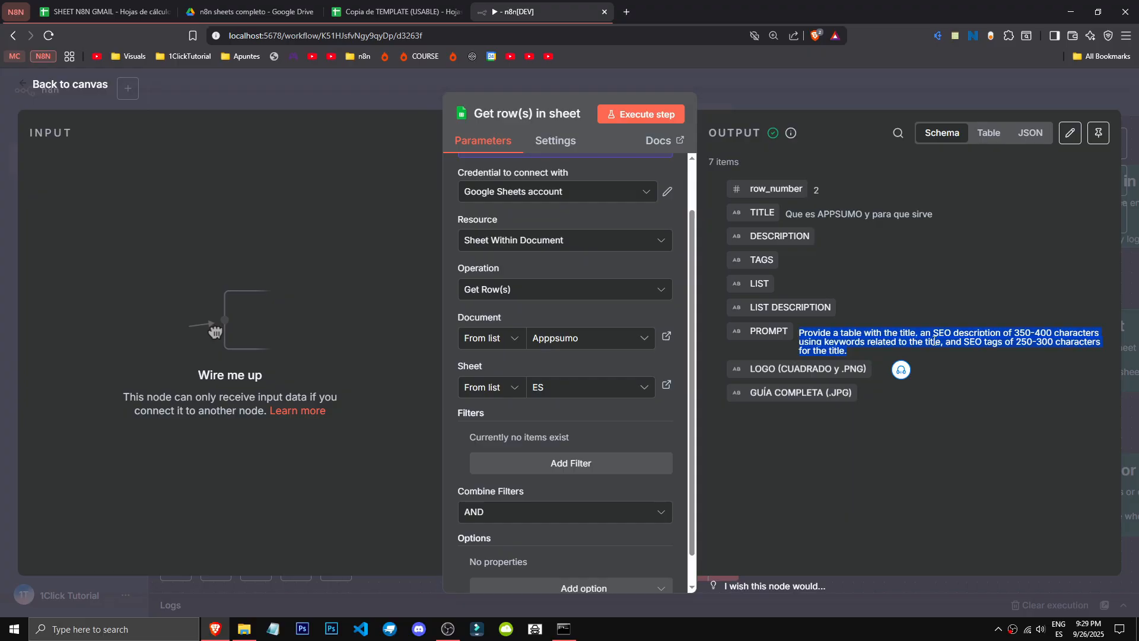
pyautogui.click(925, 284)
pyautogui.click(981, 142)
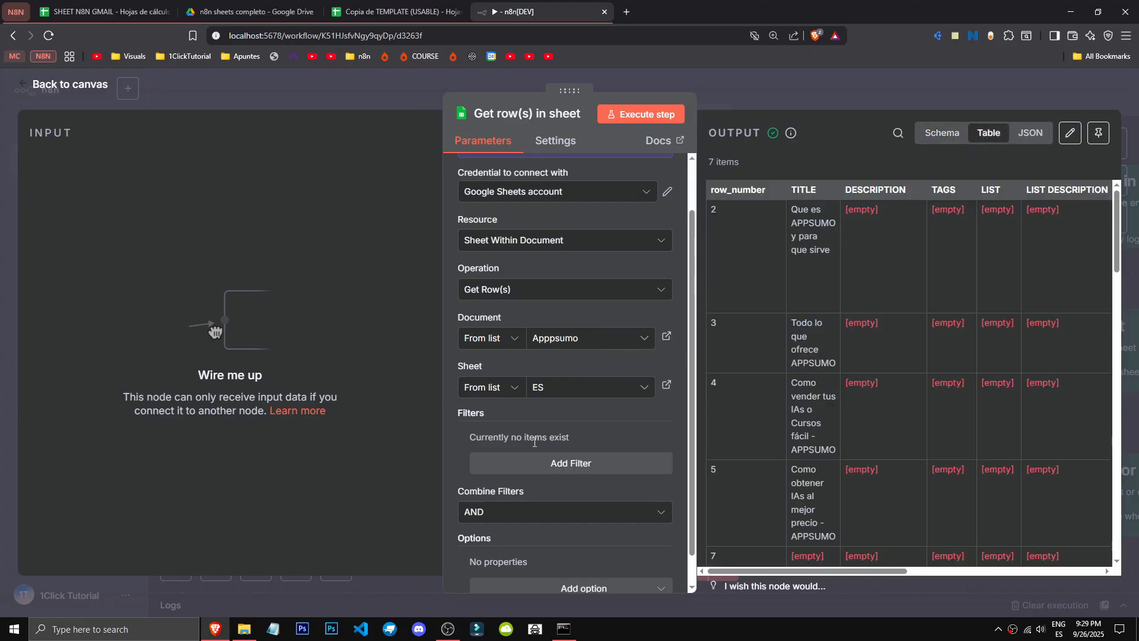
# Try adding a filter, look through its columns and delete it, checking the Combine Filters choices
pyautogui.scroll(-1, 533, 444)
pyautogui.click(516, 478)
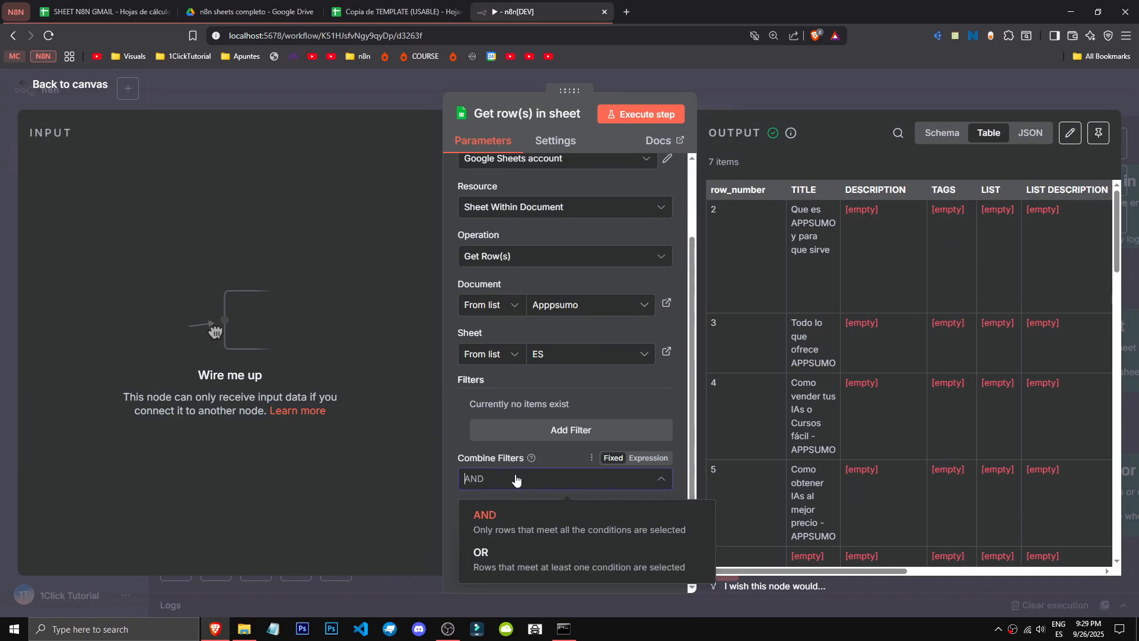
pyautogui.click(530, 394)
pyautogui.click(553, 428)
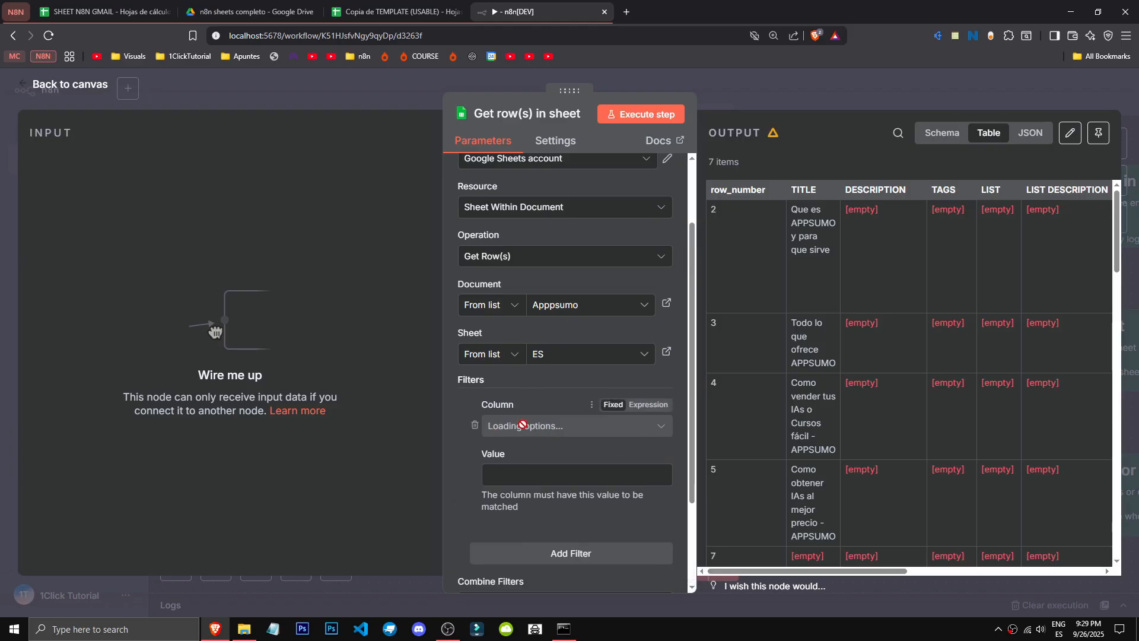
pyautogui.click(522, 425)
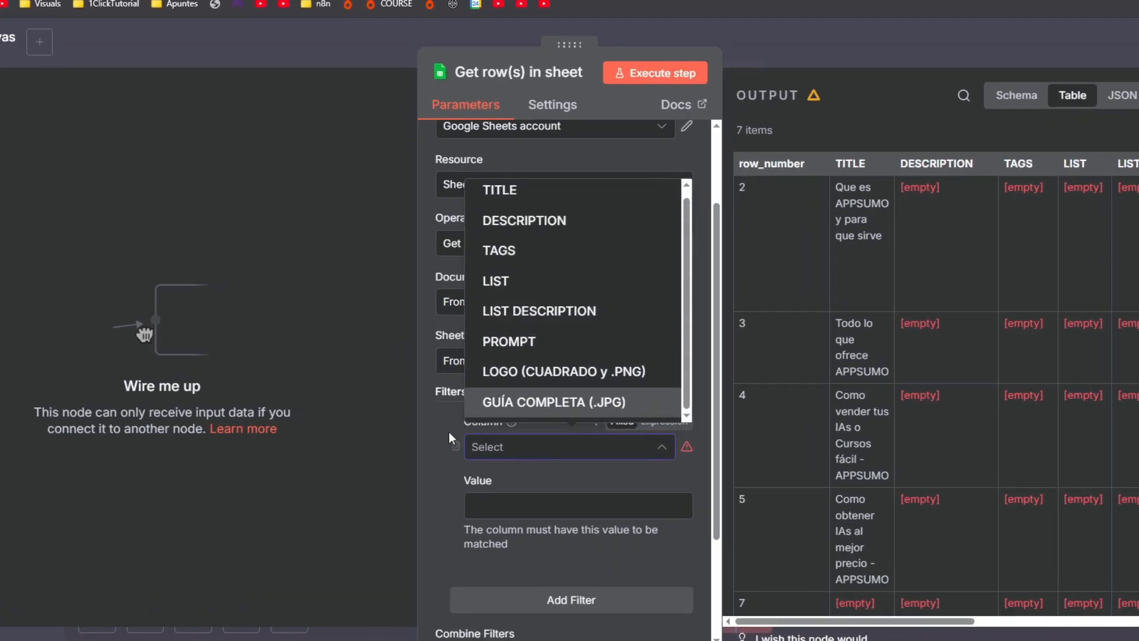
pyautogui.click(426, 479)
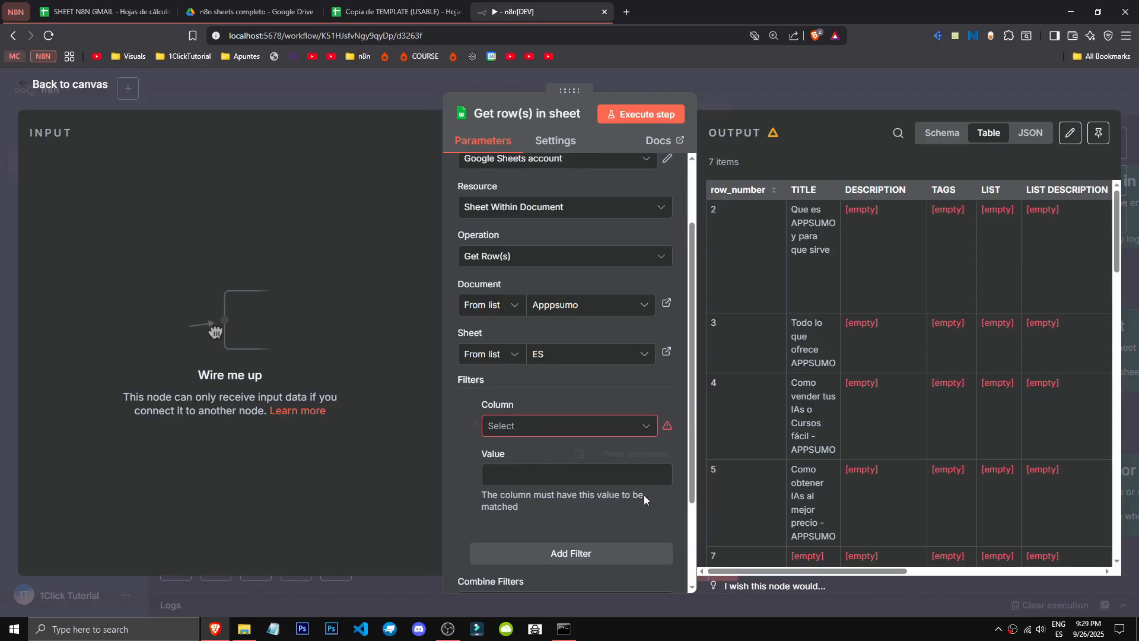
pyautogui.click(474, 429)
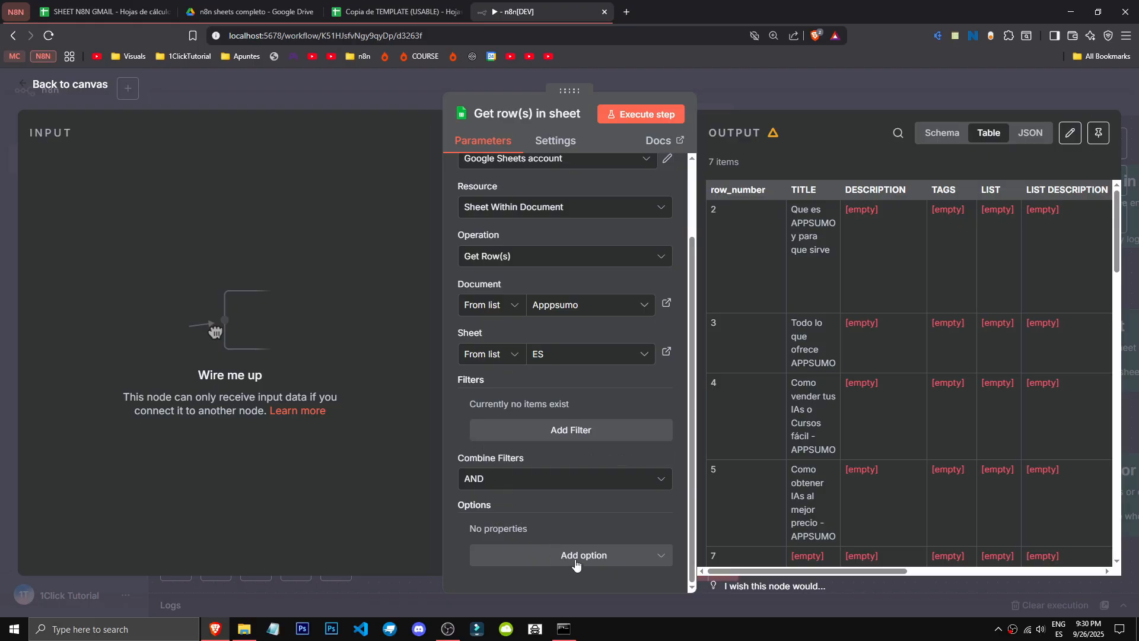
pyautogui.click(544, 479)
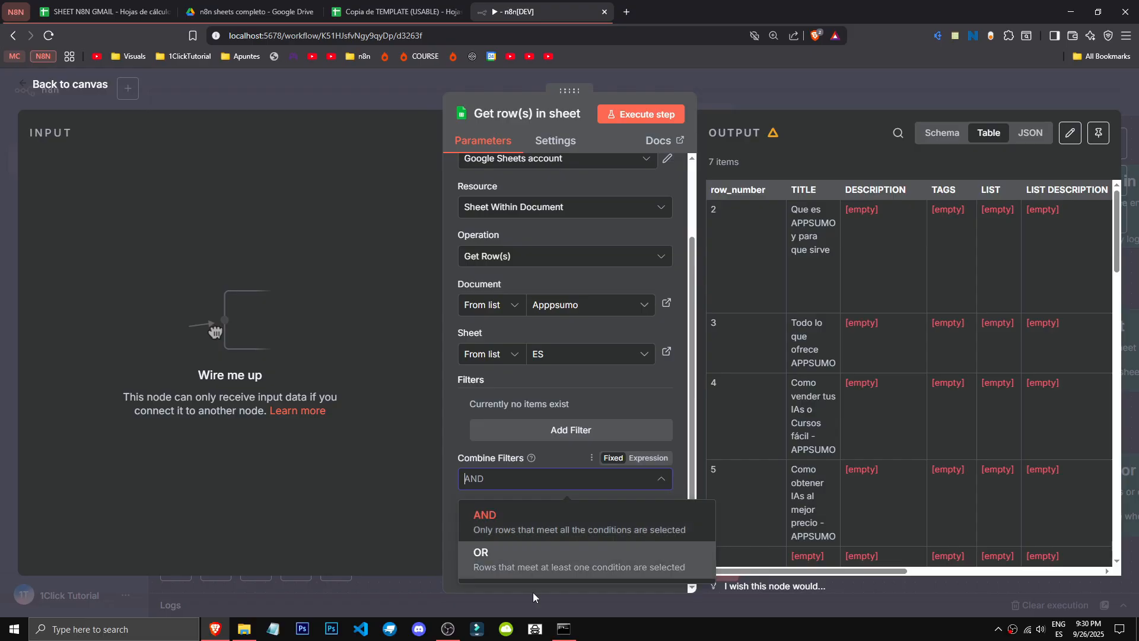
pyautogui.click(508, 454)
# Add the Data Location on Sheet option, review its Range Definition choices, and remove the option
pyautogui.click(544, 561)
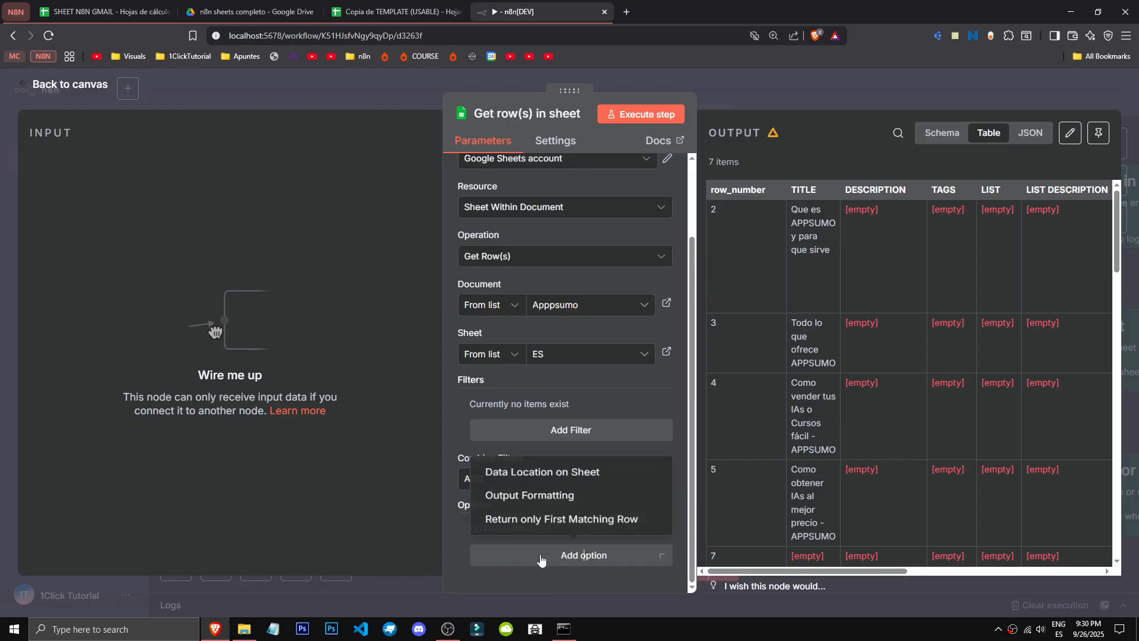
pyautogui.click(544, 563)
pyautogui.click(541, 560)
pyautogui.click(537, 468)
pyautogui.click(572, 434)
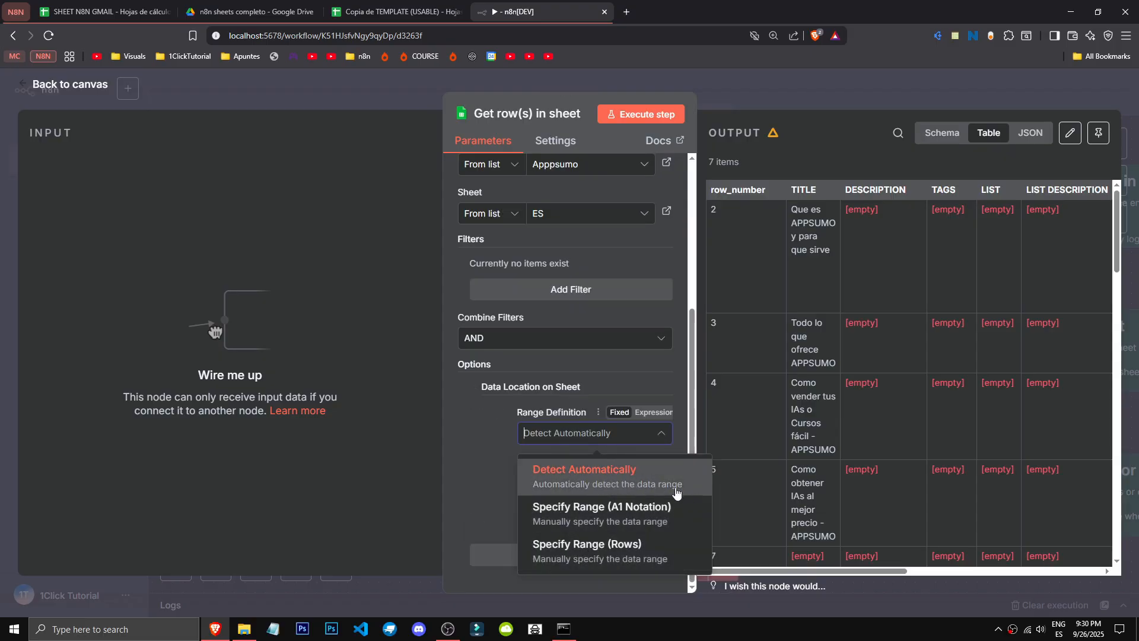
pyautogui.click(440, 478)
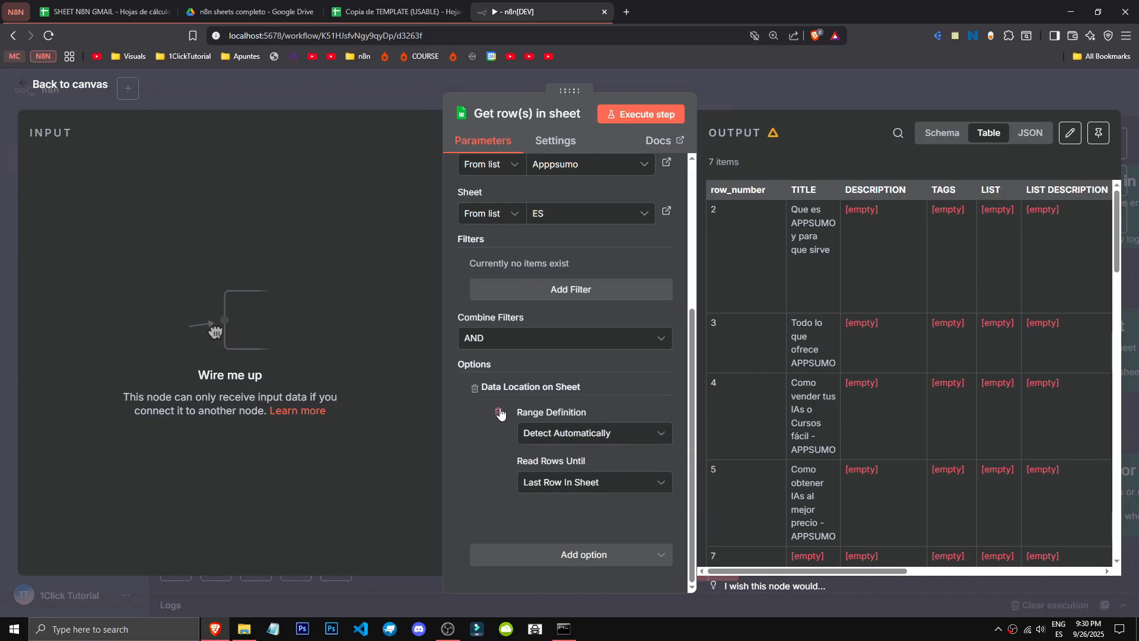
pyautogui.click(500, 414)
# Add the Output Formatting option to the Get row(s) in sheet node and review its General Formatting choices
pyautogui.click(533, 557)
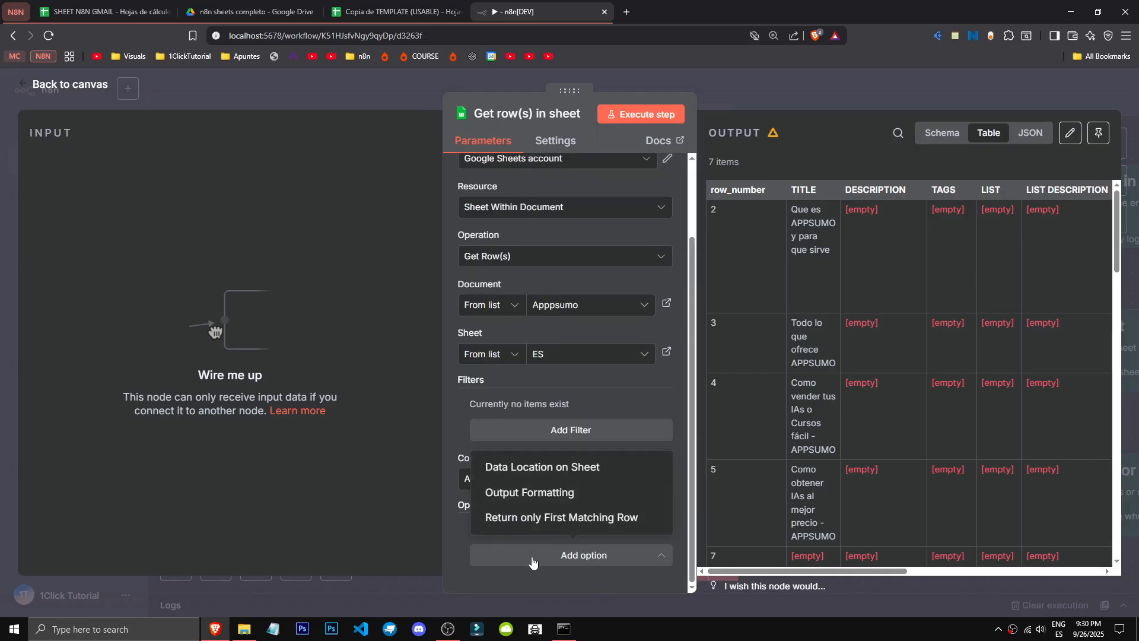
pyautogui.click(550, 498)
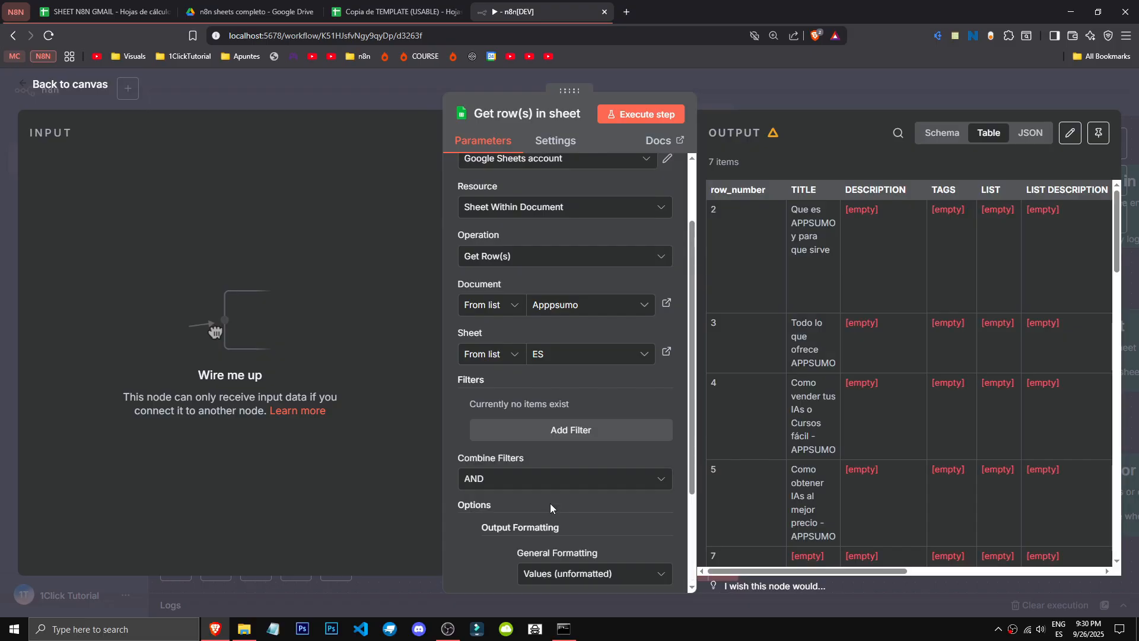
pyautogui.click(565, 435)
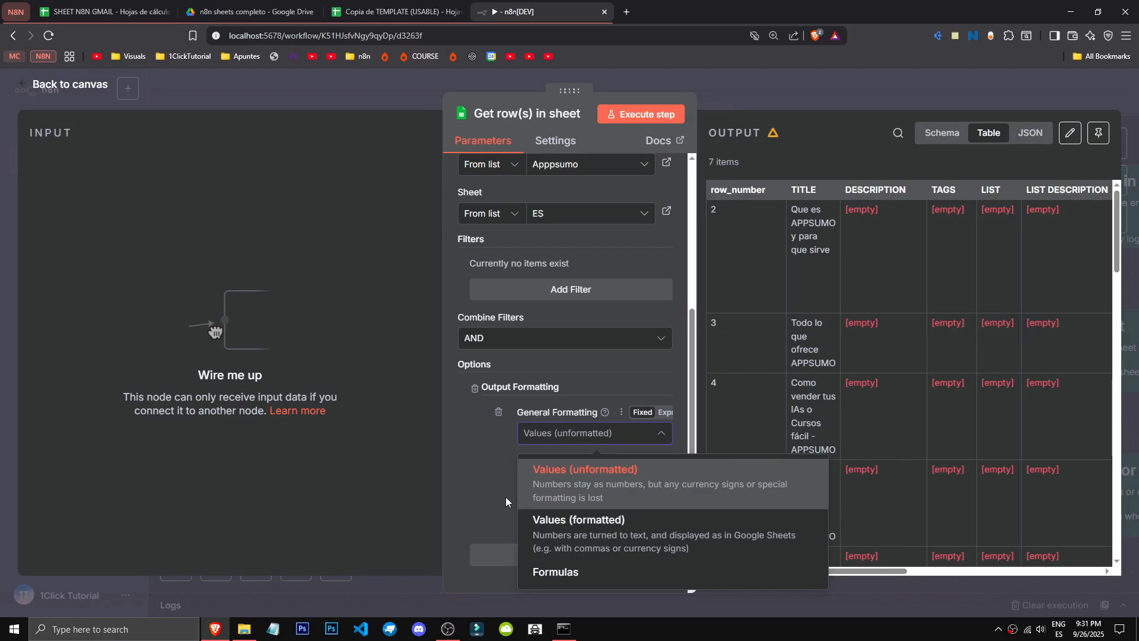
pyautogui.click(505, 496)
pyautogui.click(575, 487)
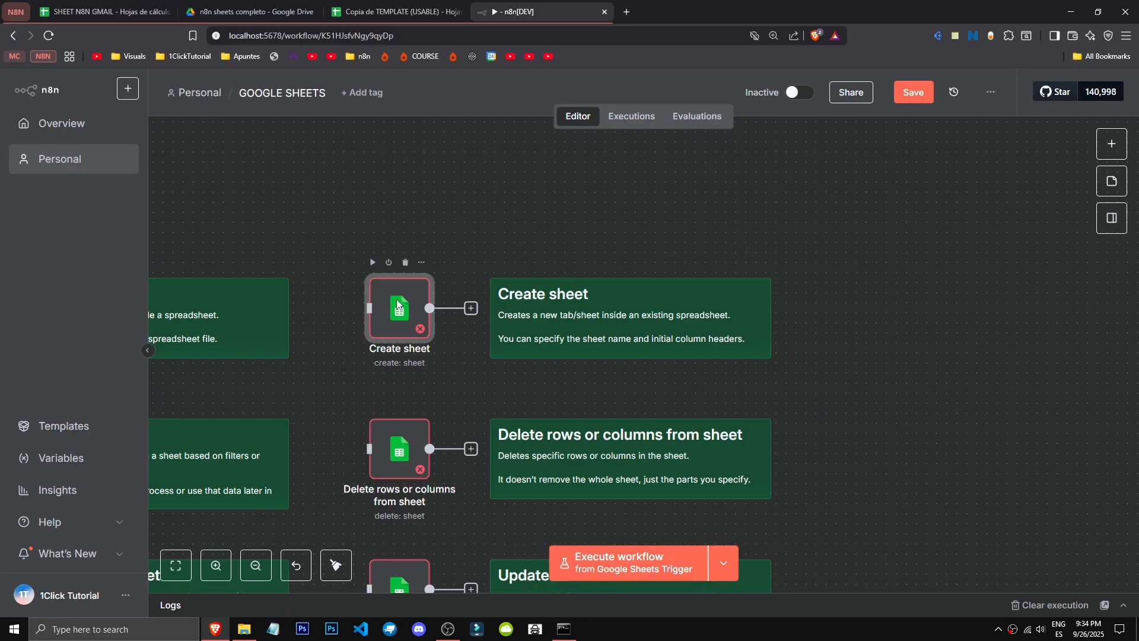
# Open the Create sheet node, look over its operations, and choose Apppsumo as the document for the new sheet
pyautogui.doubleClick(363, 303)
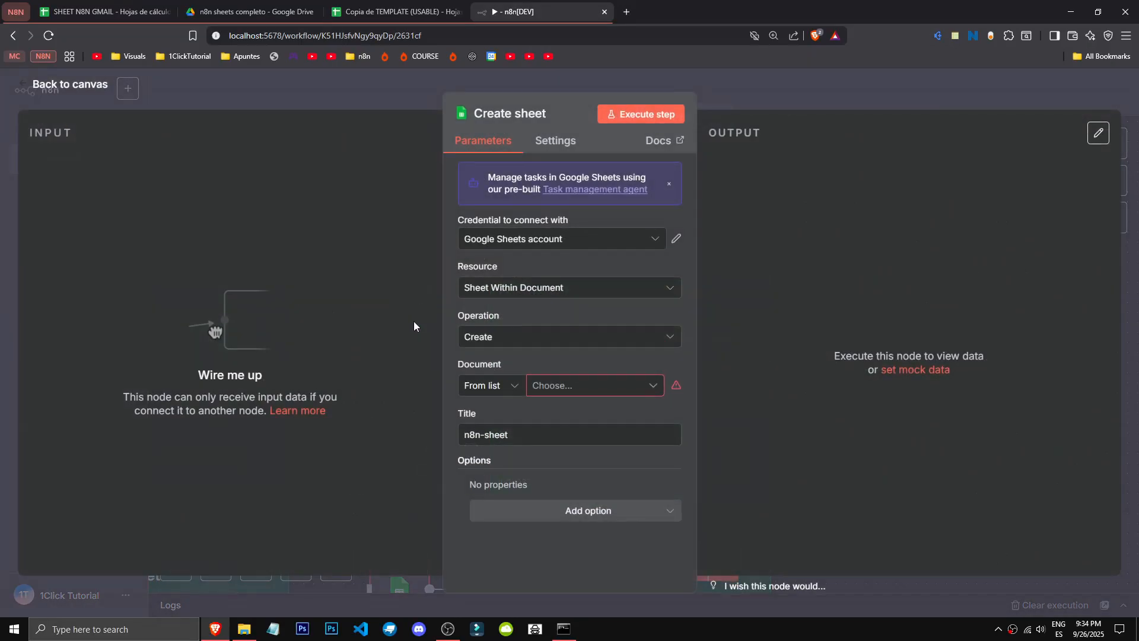
pyautogui.click(502, 335)
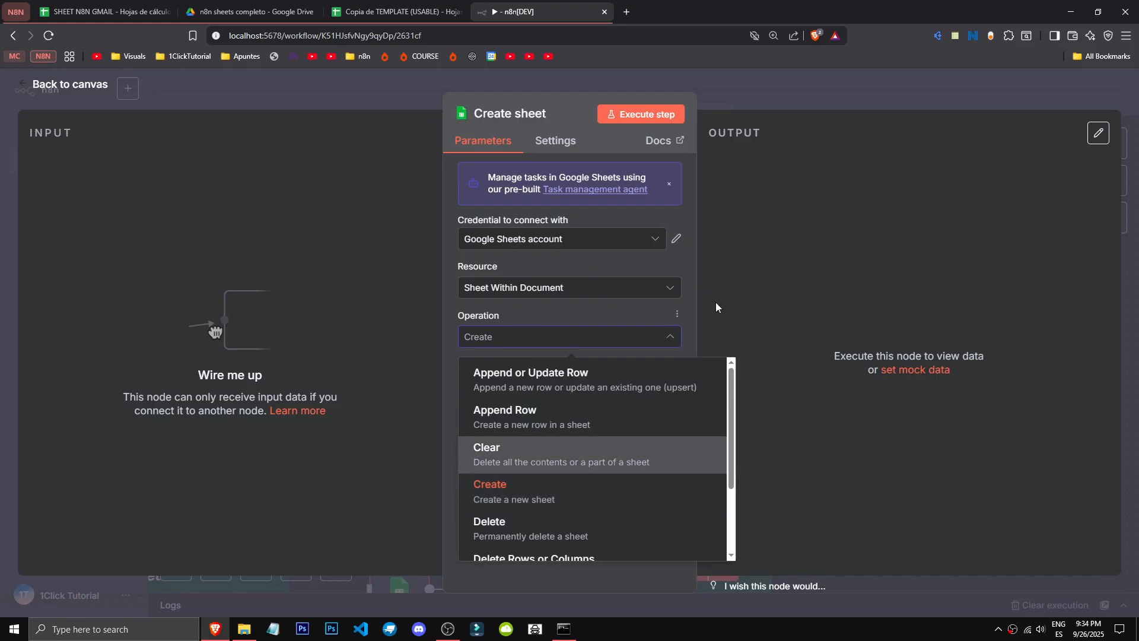
pyautogui.click(691, 299)
pyautogui.click(519, 384)
pyautogui.click(585, 389)
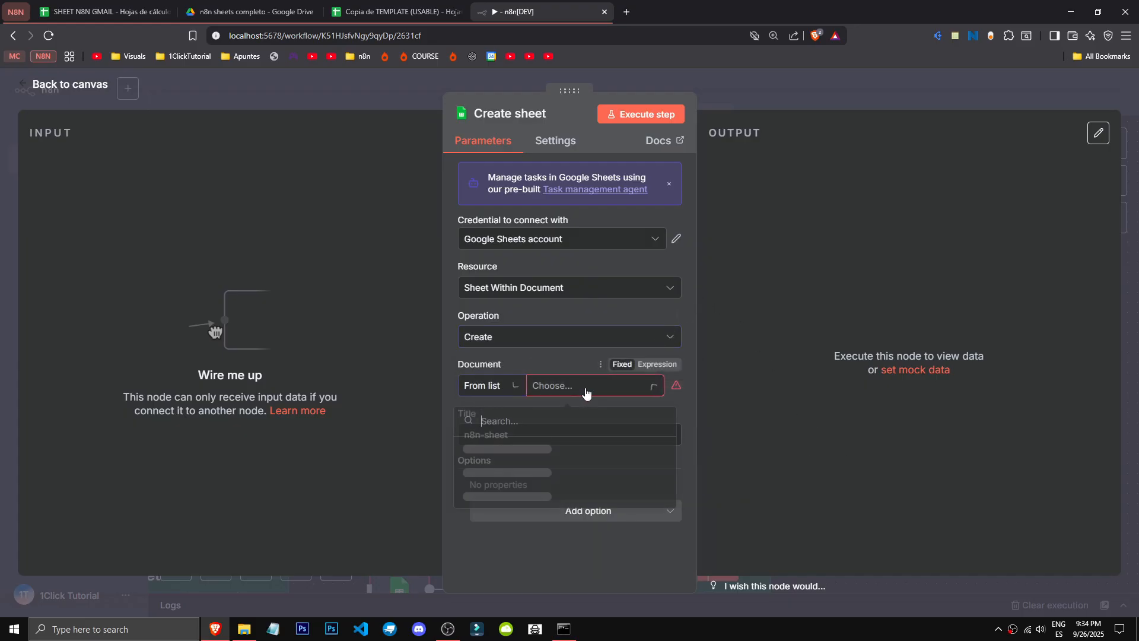
pyautogui.click(493, 478)
pyautogui.click(537, 432)
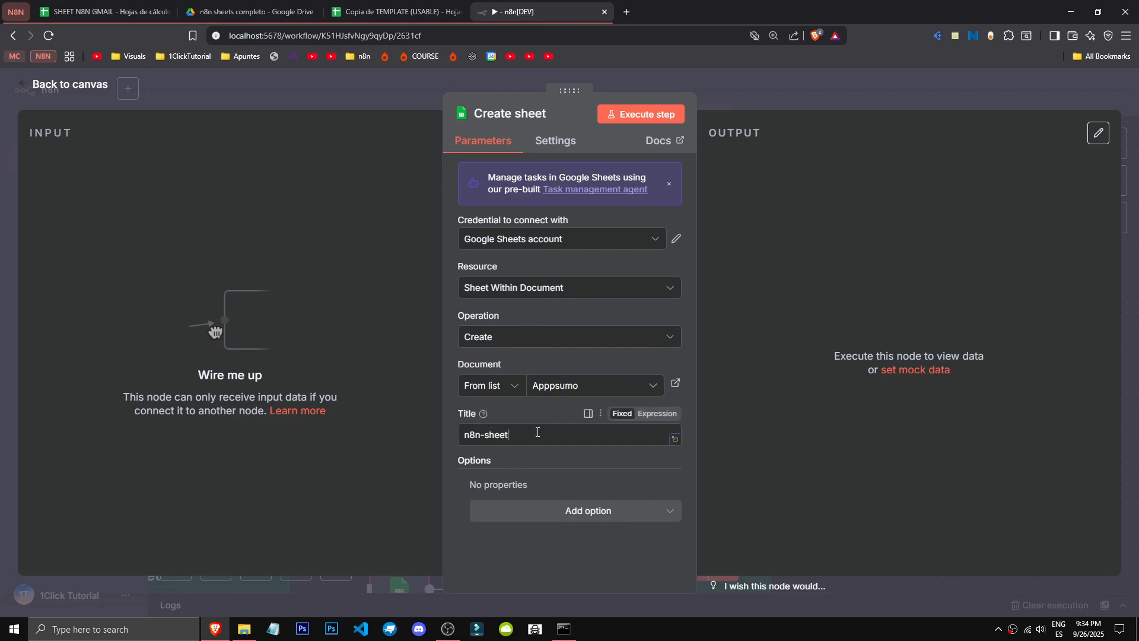
pyautogui.moveTo(537, 432); pyautogui.dragTo(451, 439)
# Add the Tab Color option to the Create sheet node and pick a blue colour for the tab
pyautogui.click(570, 511)
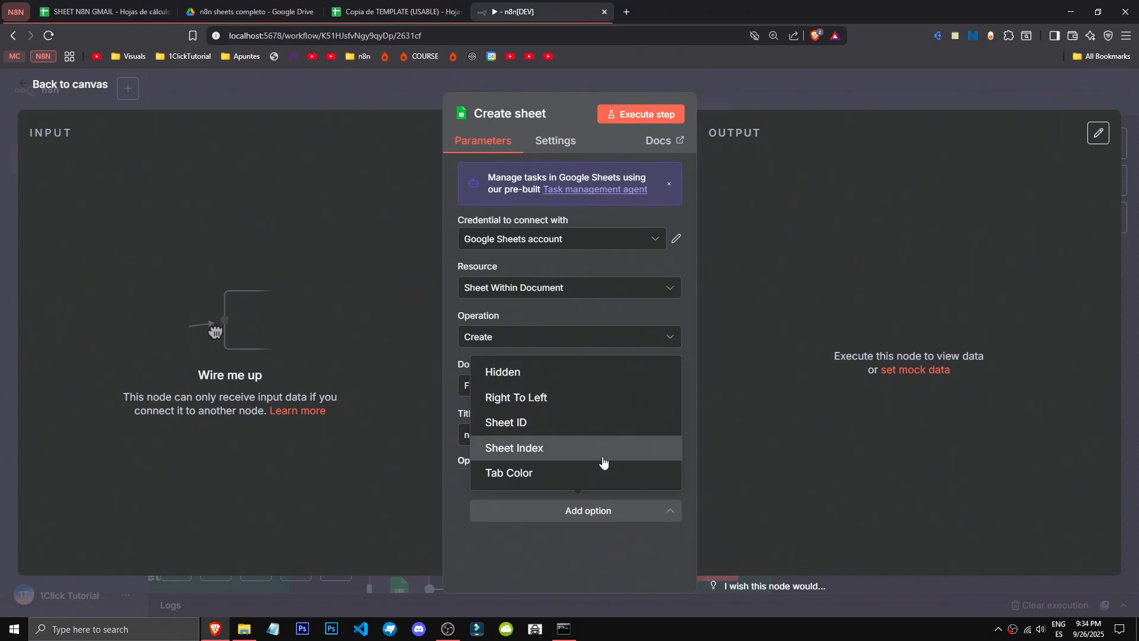
pyautogui.click(587, 474)
pyautogui.click(494, 508)
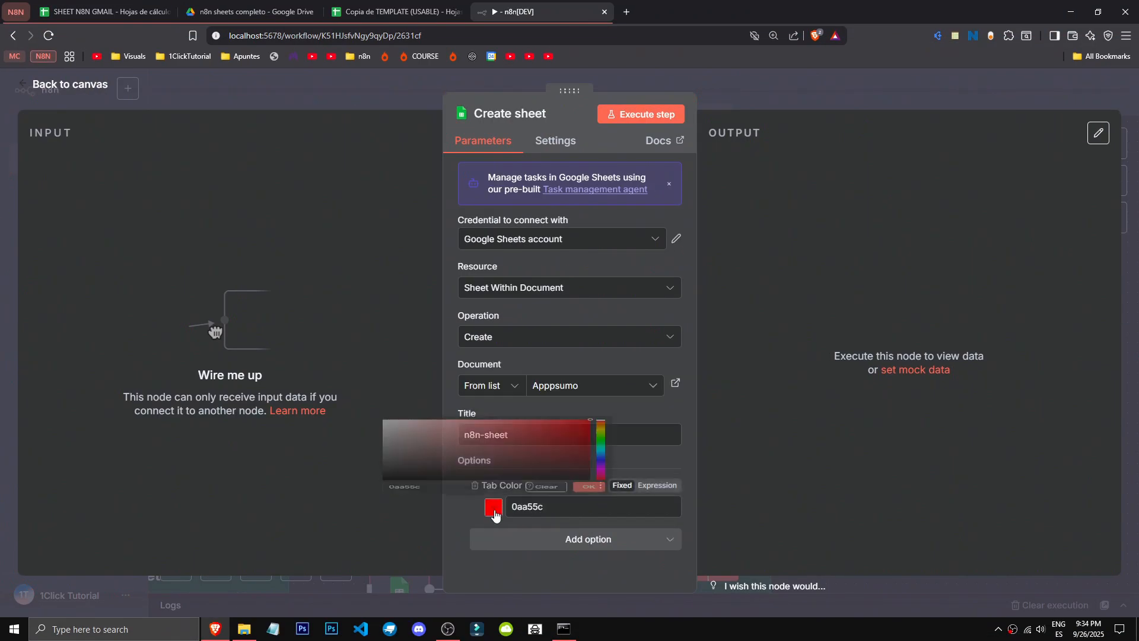
pyautogui.click(564, 339)
pyautogui.moveTo(600, 394); pyautogui.dragTo(601, 413)
pyautogui.click(558, 407)
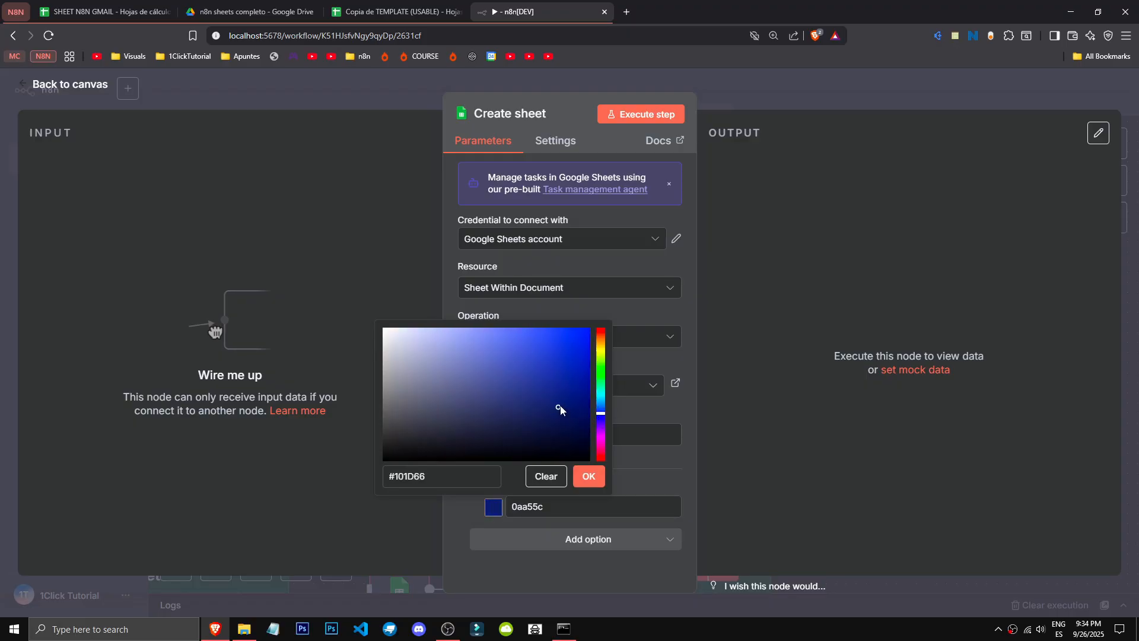
# Add the Sheet ID, Sheet Index and Right To Left options to the new sheet and read the Right To Left description
pyautogui.click(564, 540)
pyautogui.click(529, 475)
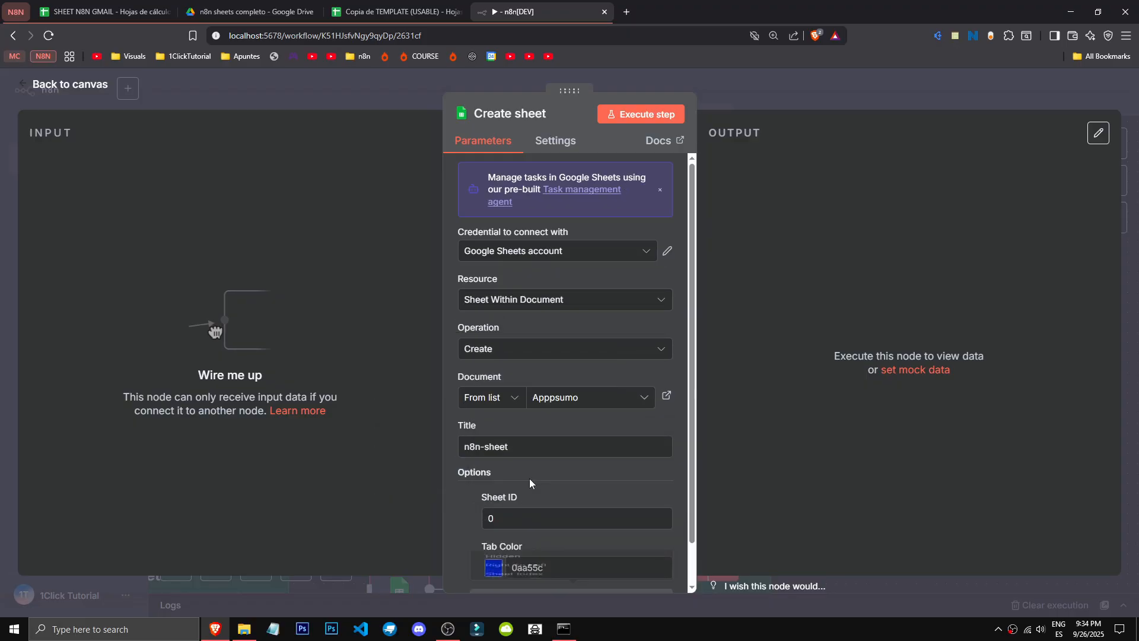
pyautogui.scroll(-1, 529, 477)
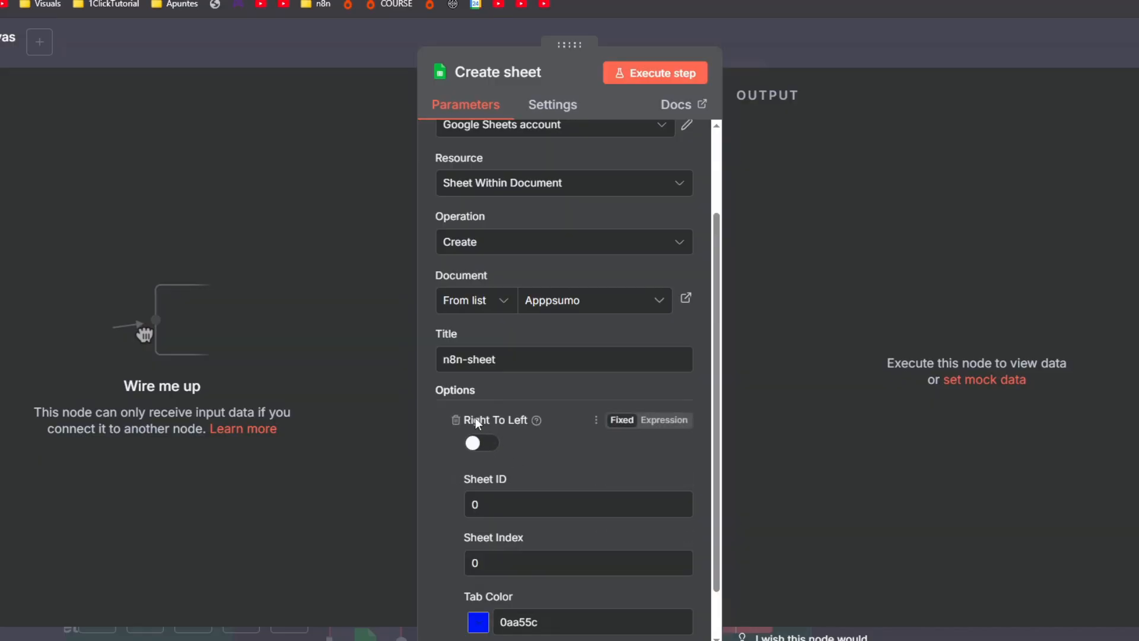
pyautogui.moveTo(535, 421)
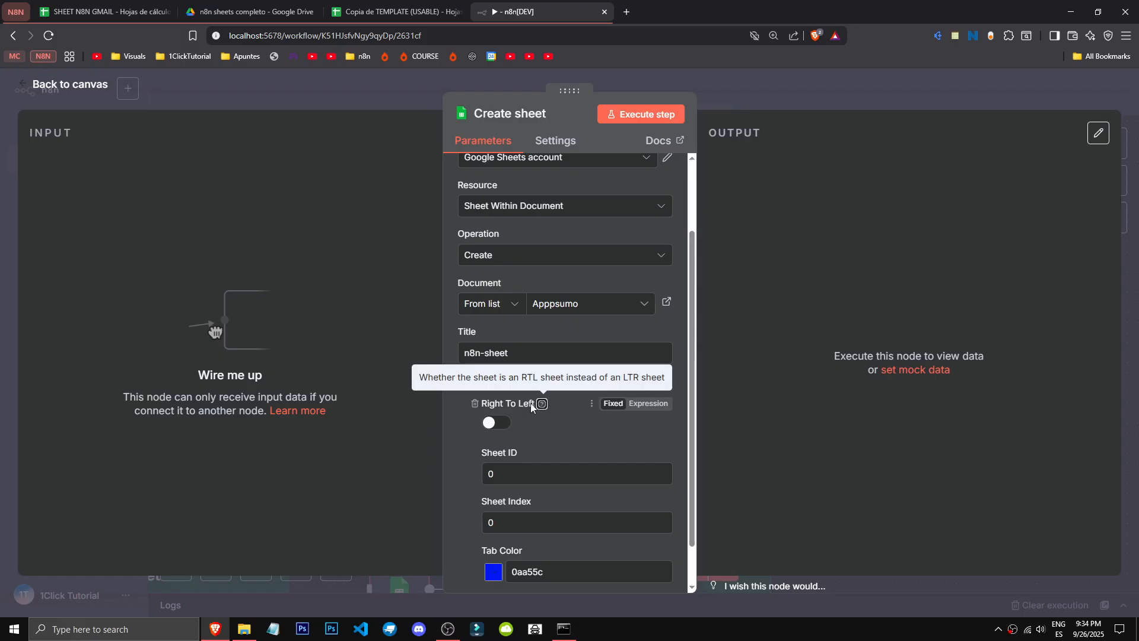
pyautogui.moveTo(543, 405)
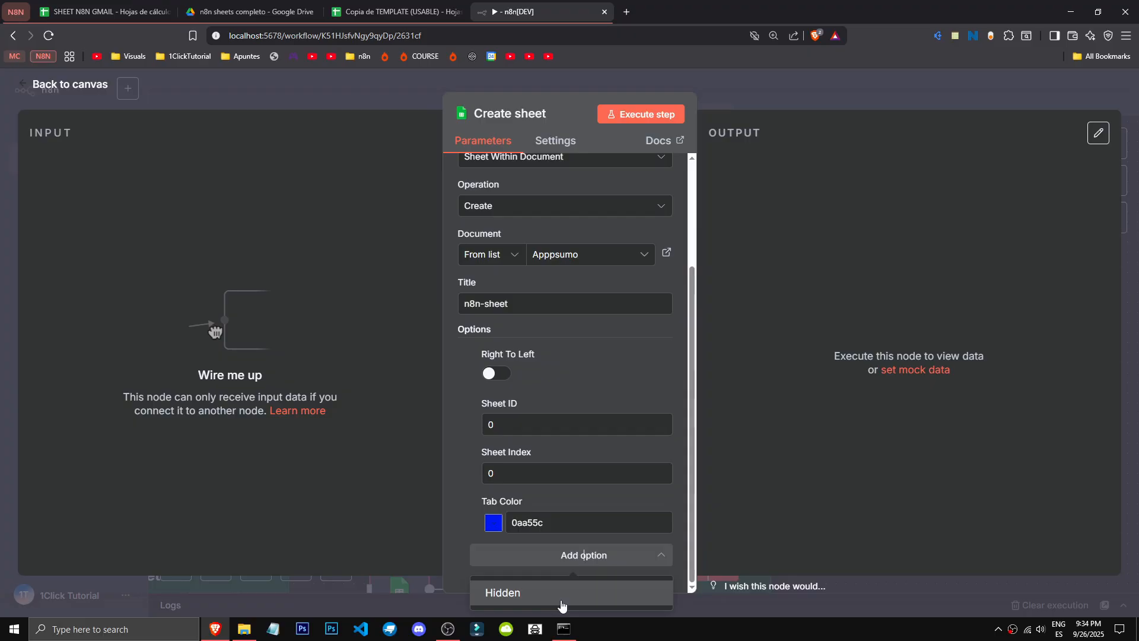
# Add the Hidden option, read its description, and close the Create sheet node
pyautogui.click(560, 593)
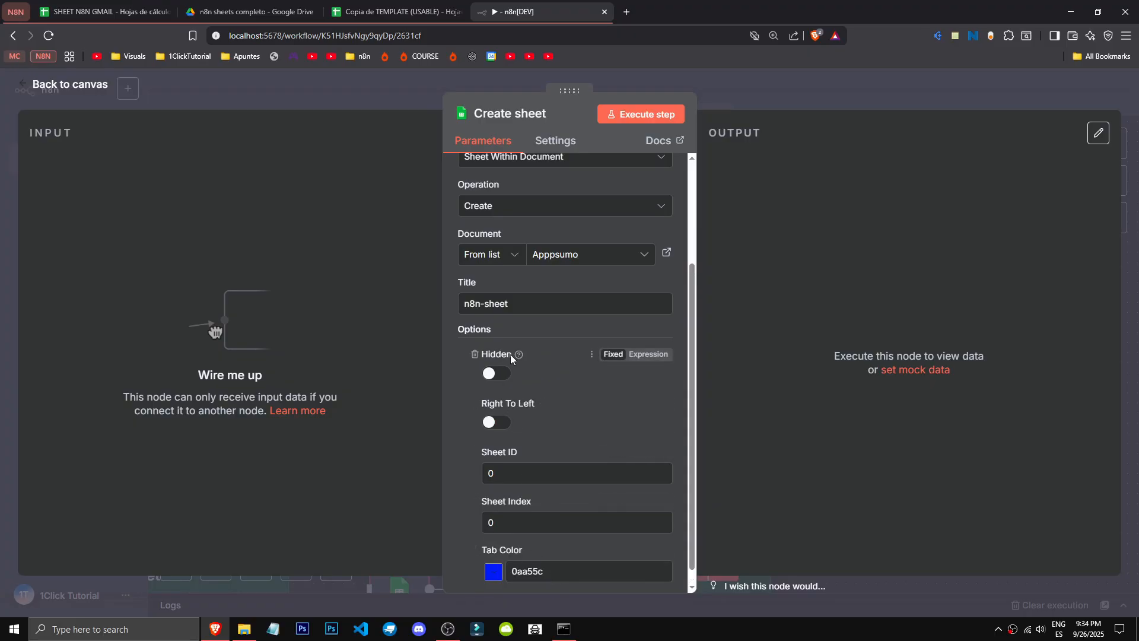
pyautogui.moveTo(520, 358)
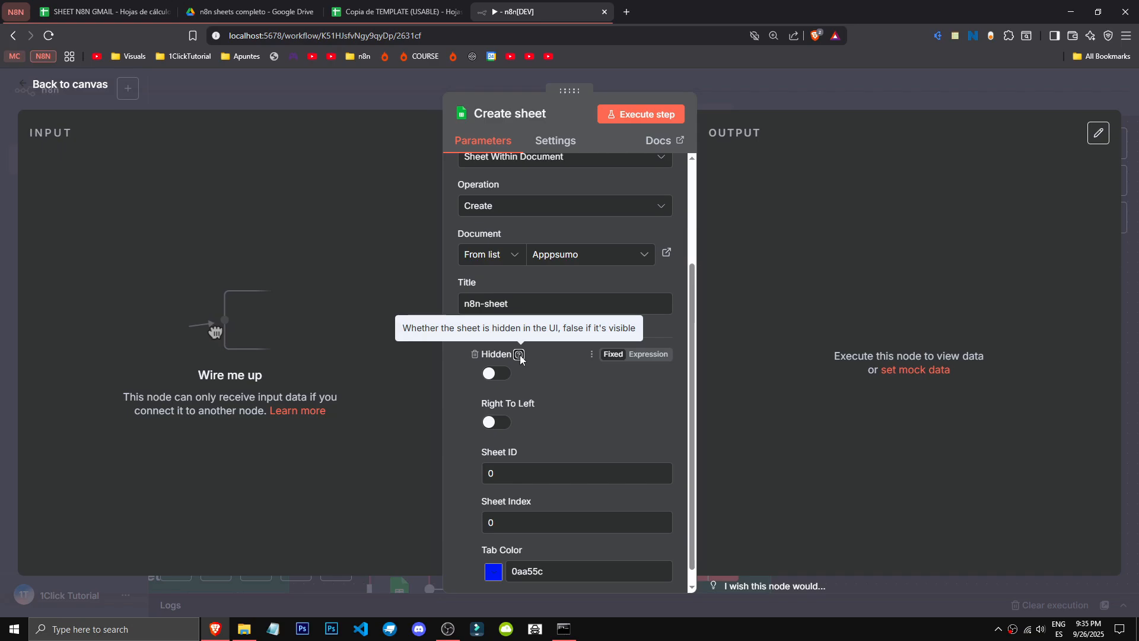
pyautogui.click(784, 98)
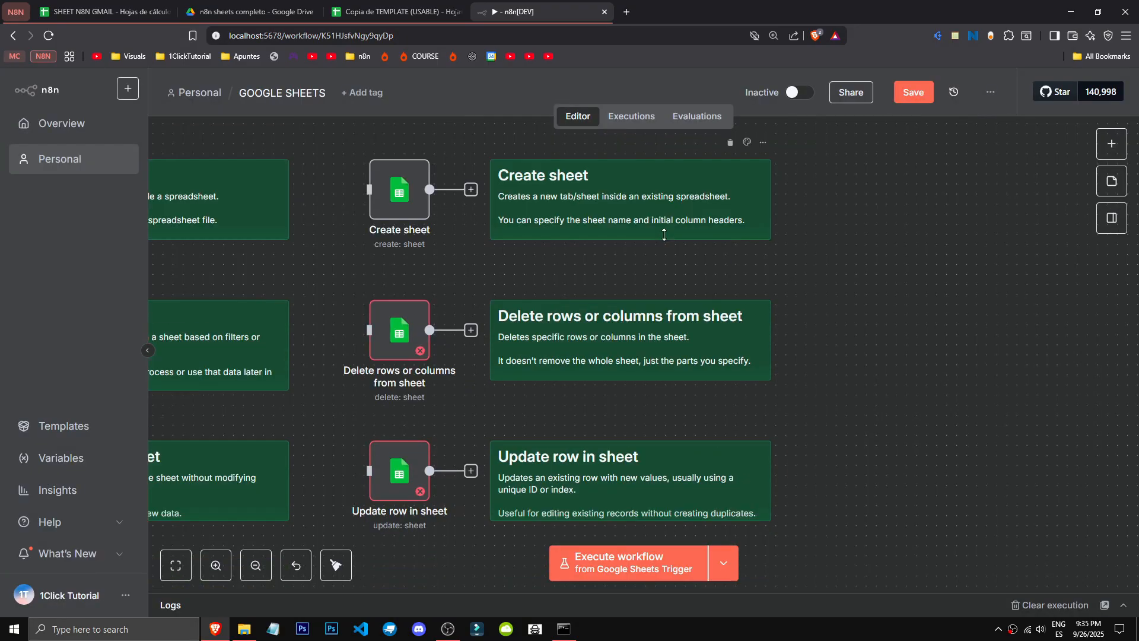
# Set the Delete rows or columns from sheet node to document Apppsumo and sheet ES, and return to the canvas
pyautogui.doubleClick(383, 347)
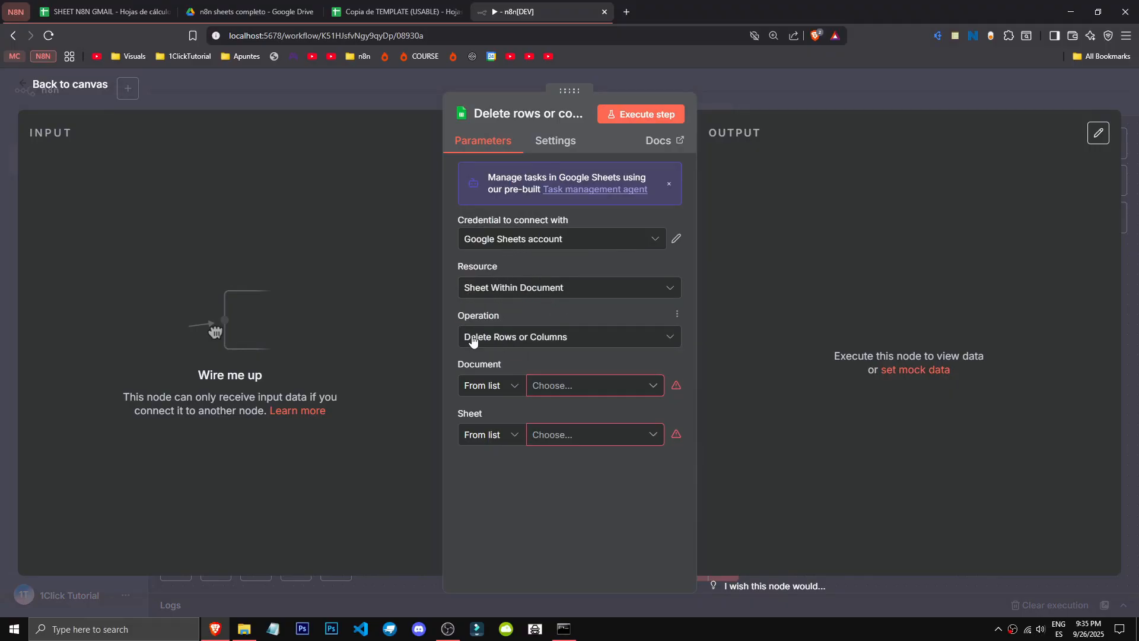
pyautogui.click(578, 389)
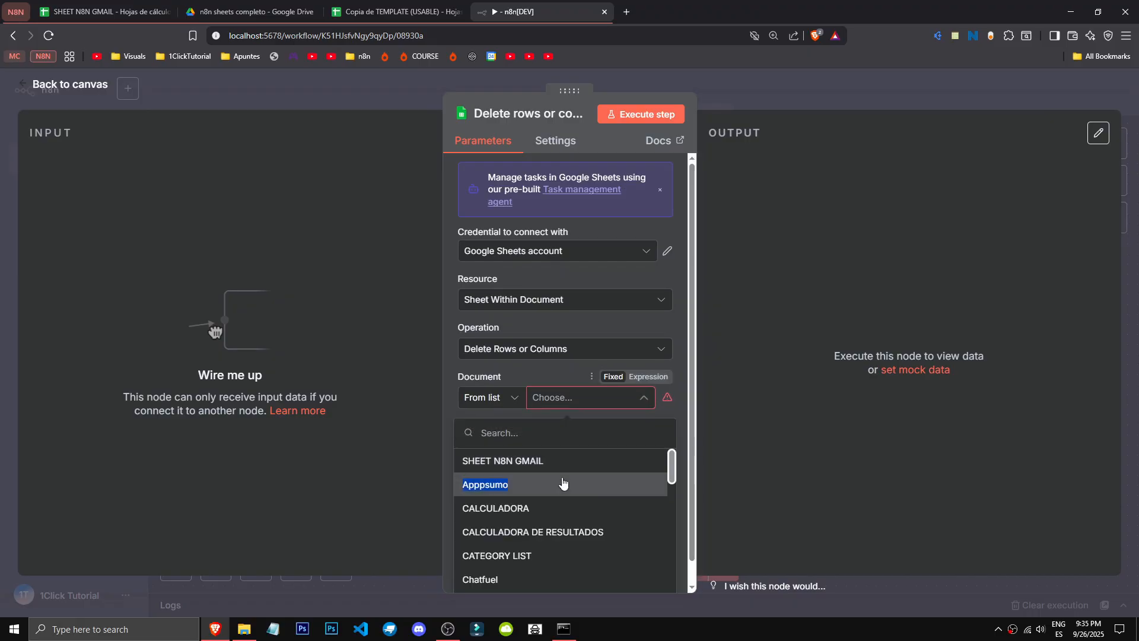
pyautogui.click(605, 484)
pyautogui.click(608, 439)
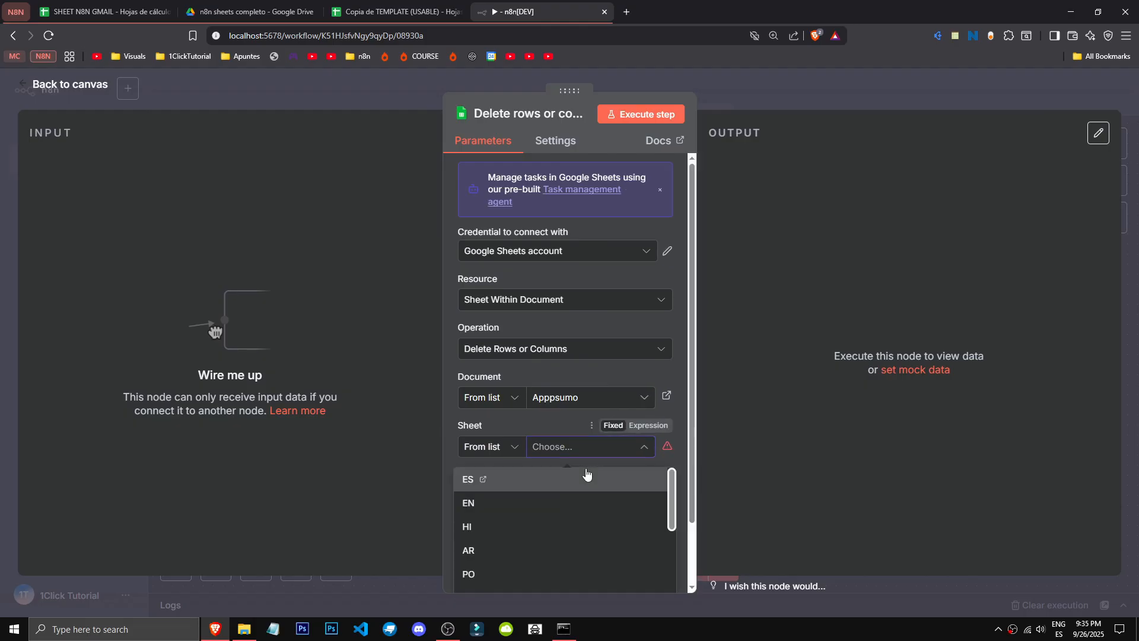
pyautogui.click(587, 475)
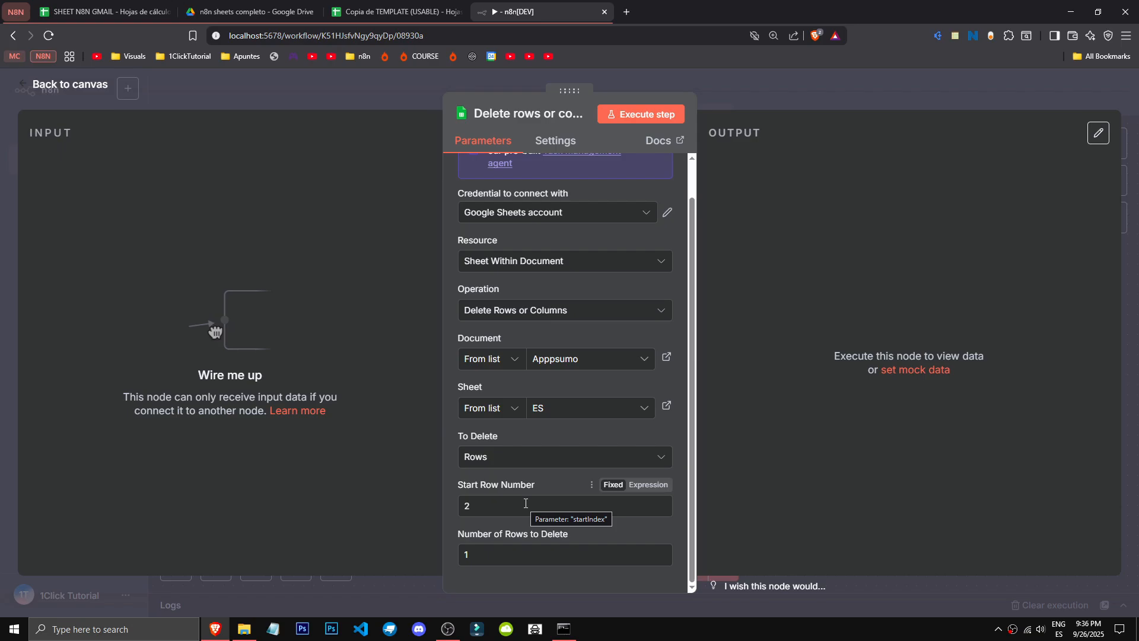
pyautogui.press('Escape')
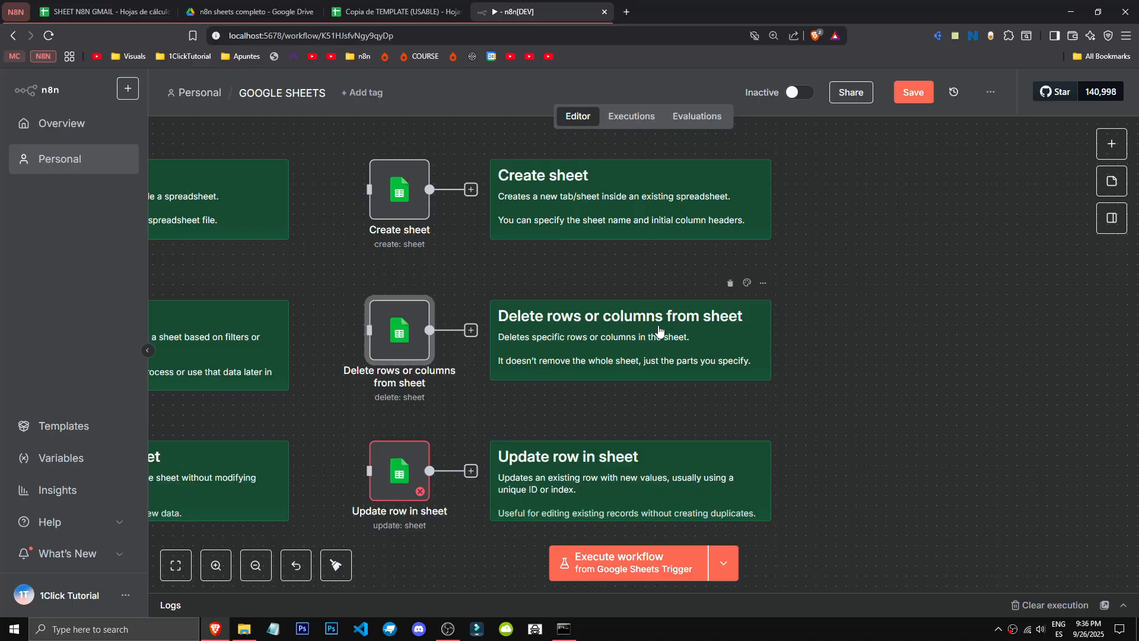
# Open the Update row in sheet node, look over its operations, and choose document Apppsumo and sheet ES
pyautogui.scroll(-5, 705, 353)
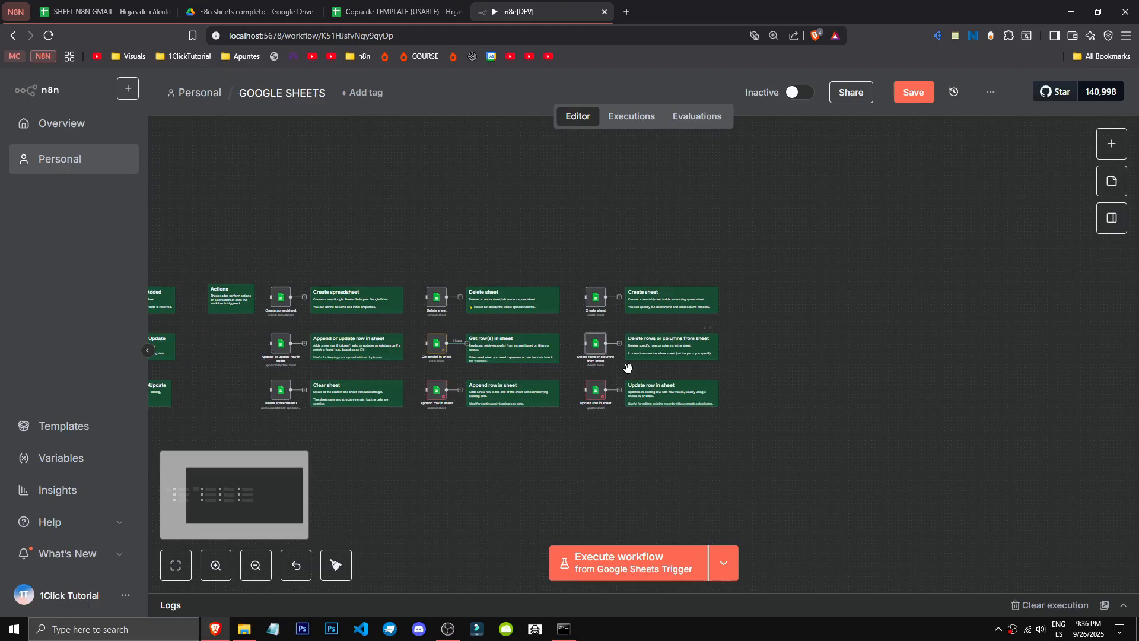
pyautogui.scroll(6, 628, 368)
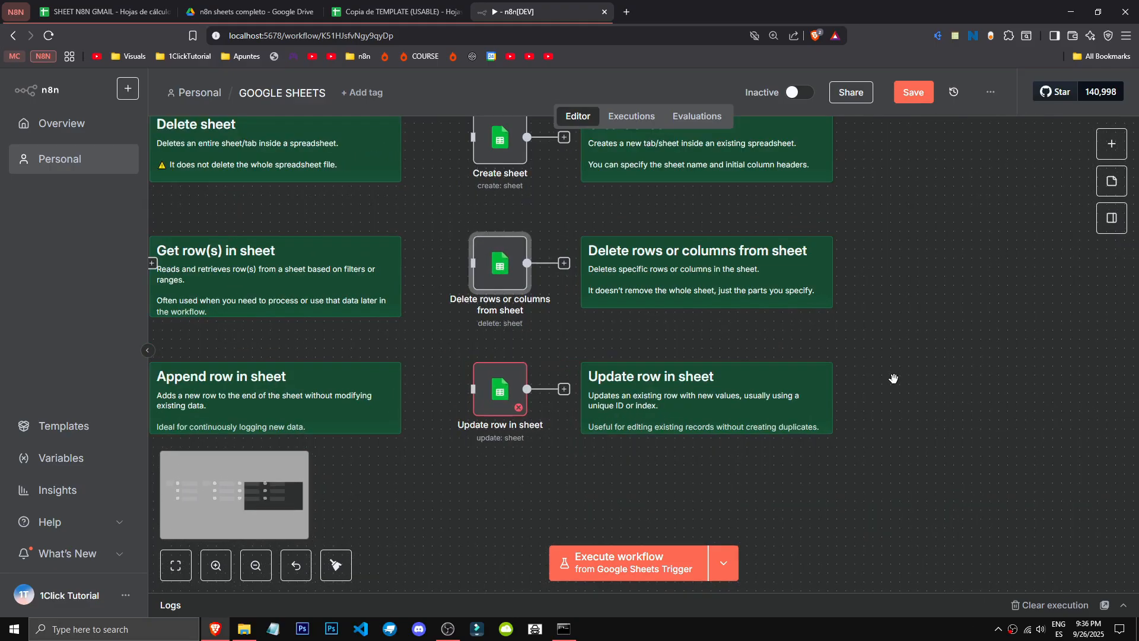
pyautogui.doubleClick(500, 389)
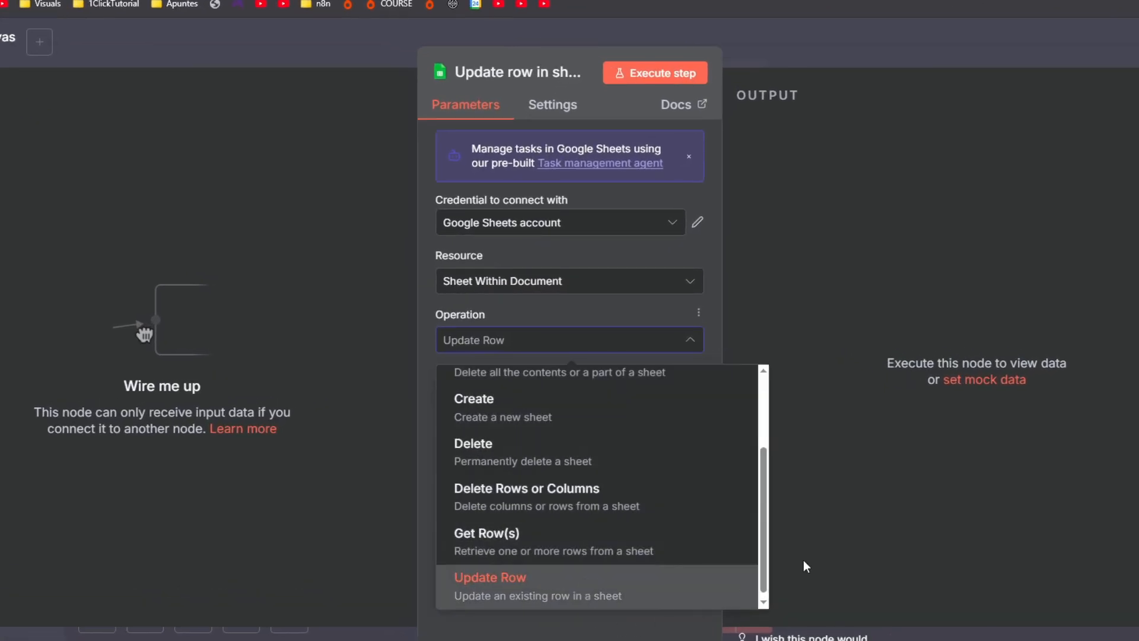
pyautogui.click(803, 560)
pyautogui.click(580, 416)
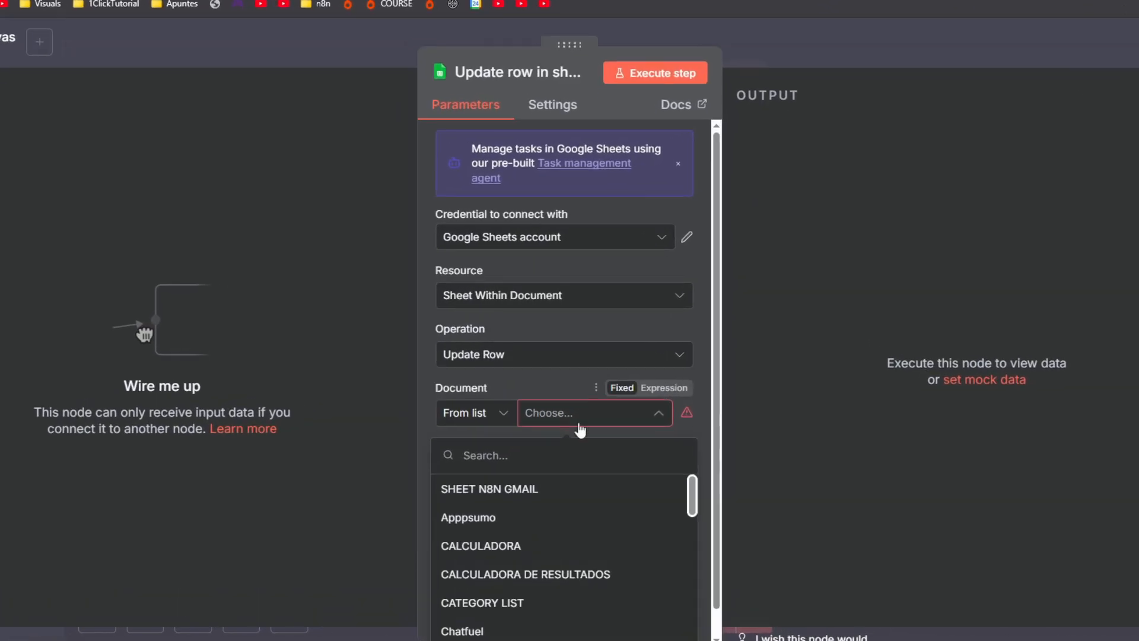
pyautogui.click(546, 513)
pyautogui.click(586, 436)
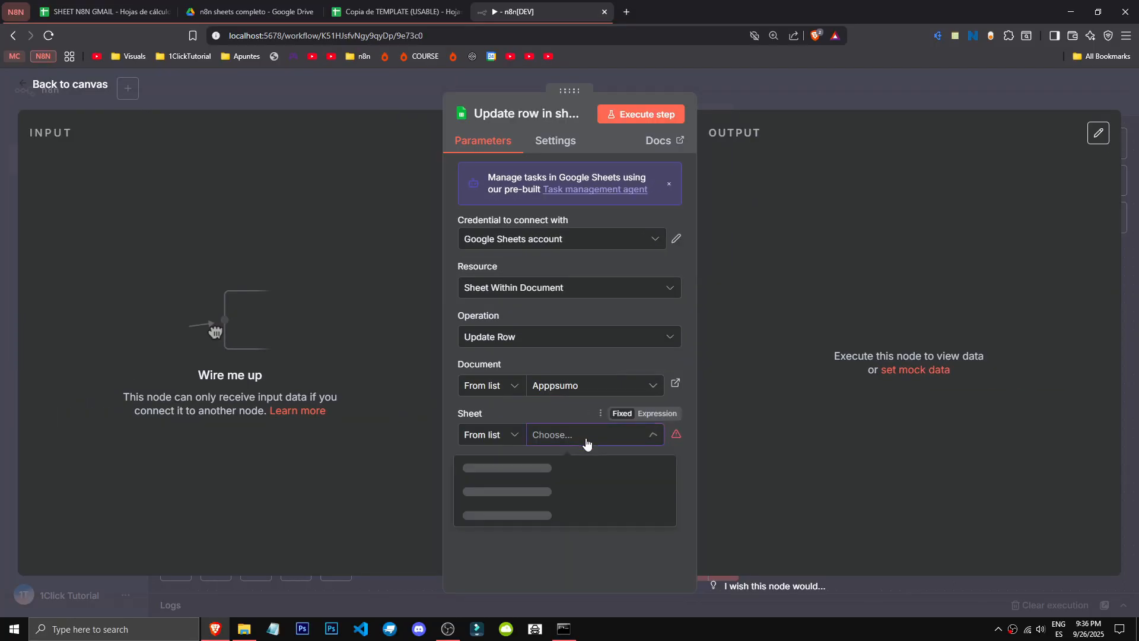
pyautogui.click(575, 467)
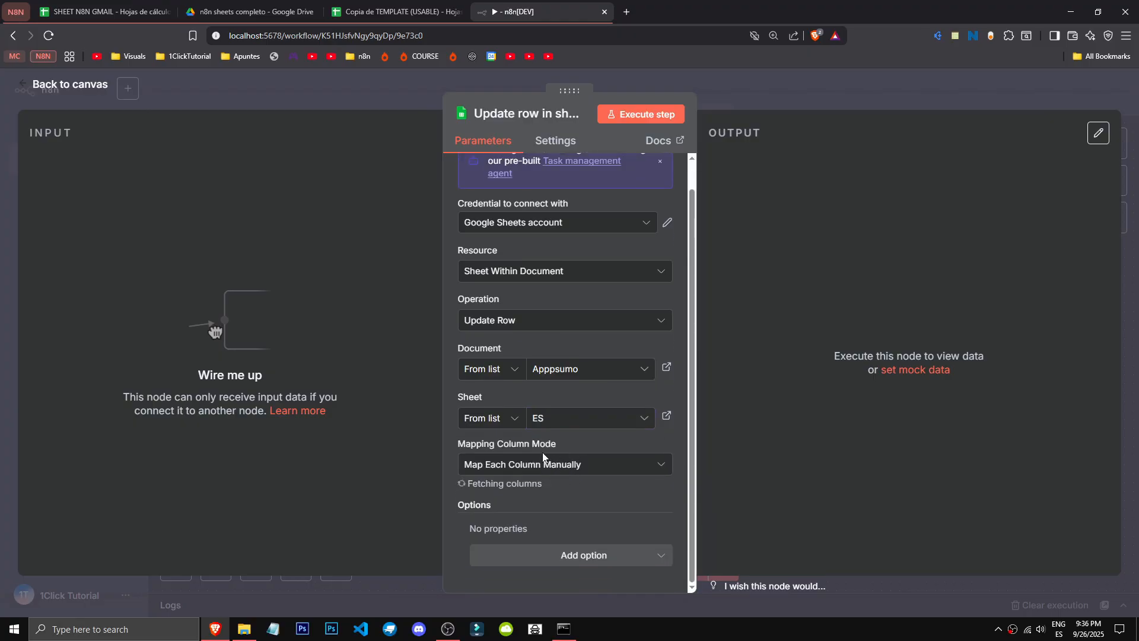
# Review the Mapping Column Mode choices and the columns available for Column to match on, leaving both unchanged
pyautogui.click(588, 469)
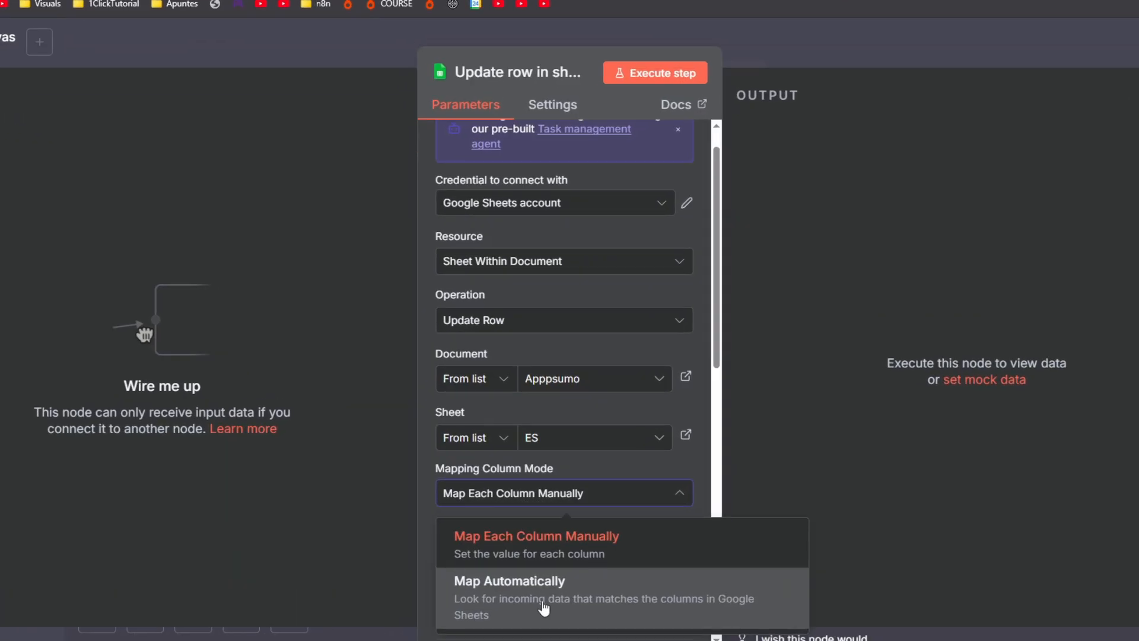
pyautogui.click(565, 438)
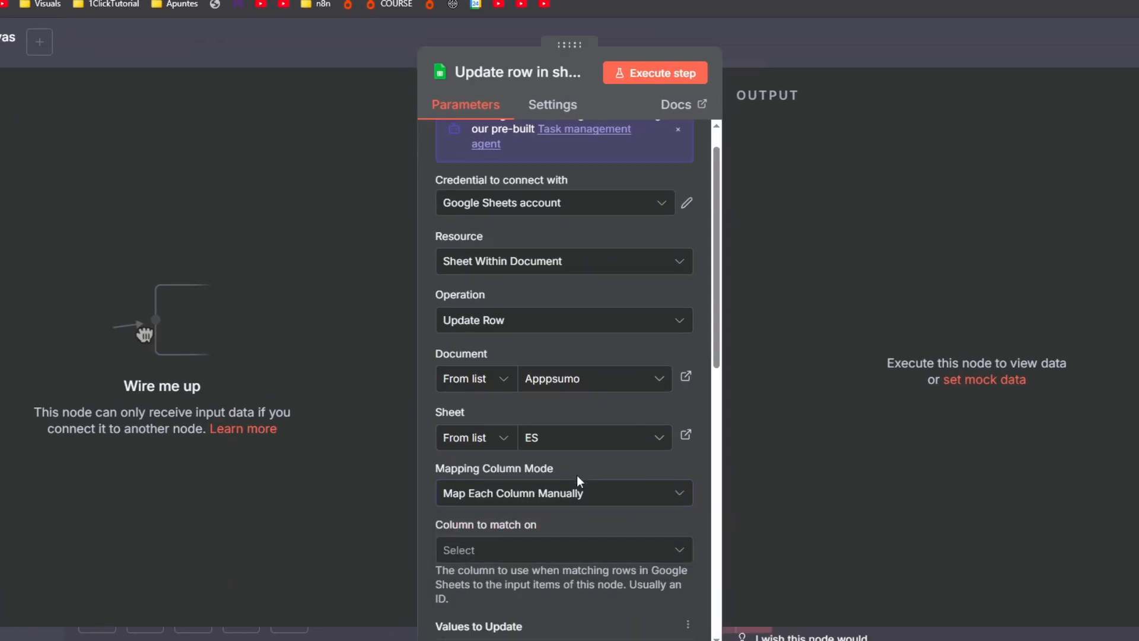
pyautogui.scroll(-2, 575, 449)
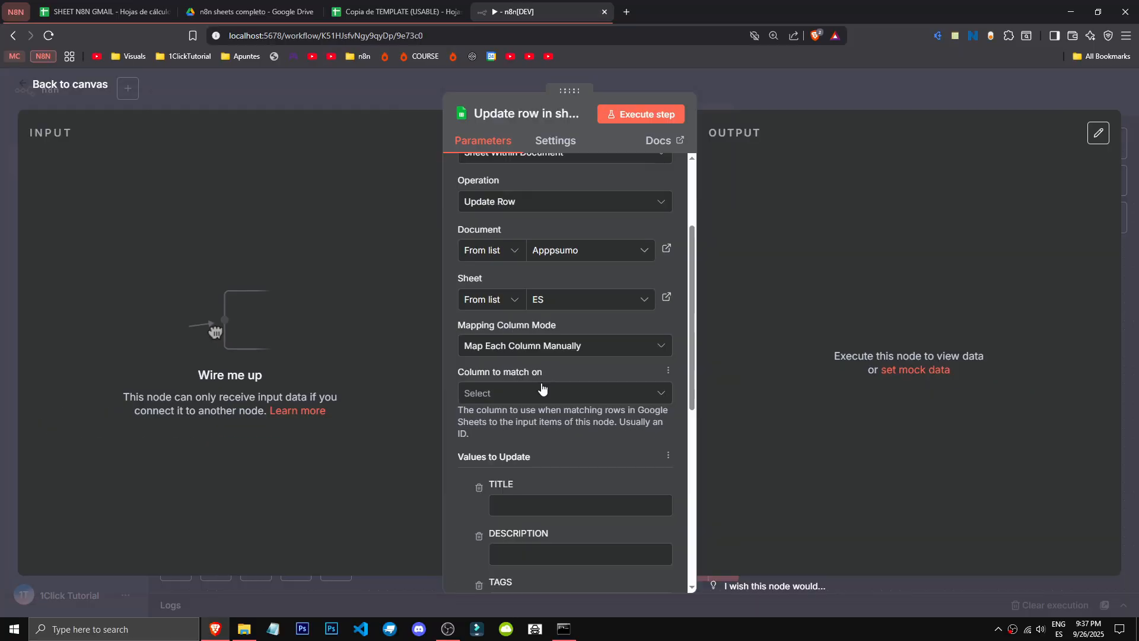
pyautogui.moveTo(548, 383)
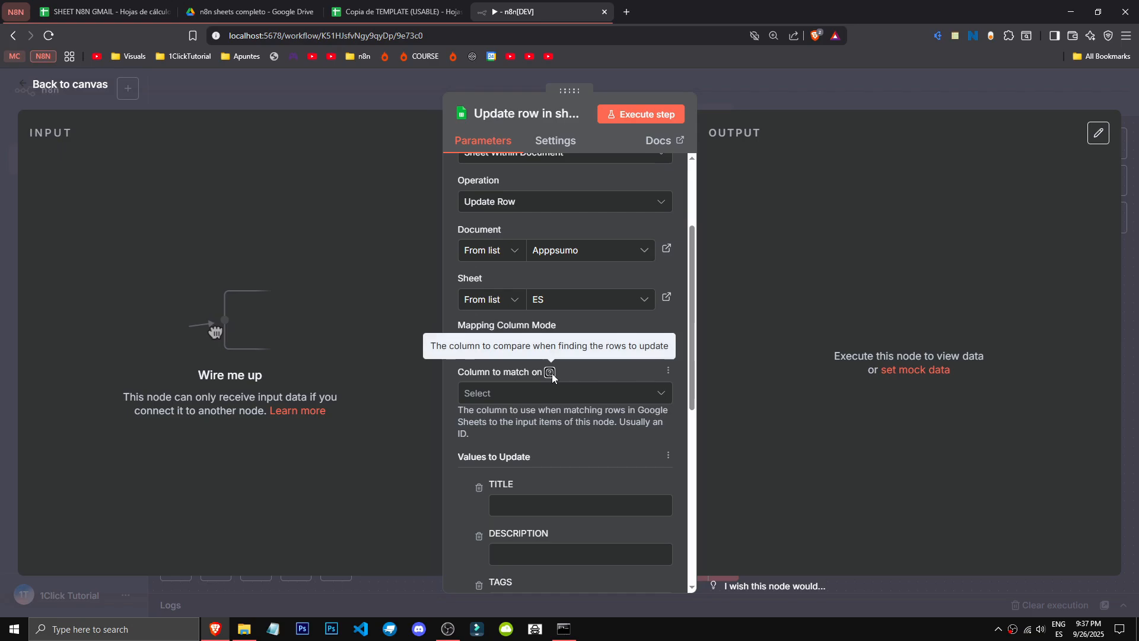
pyautogui.click(540, 400)
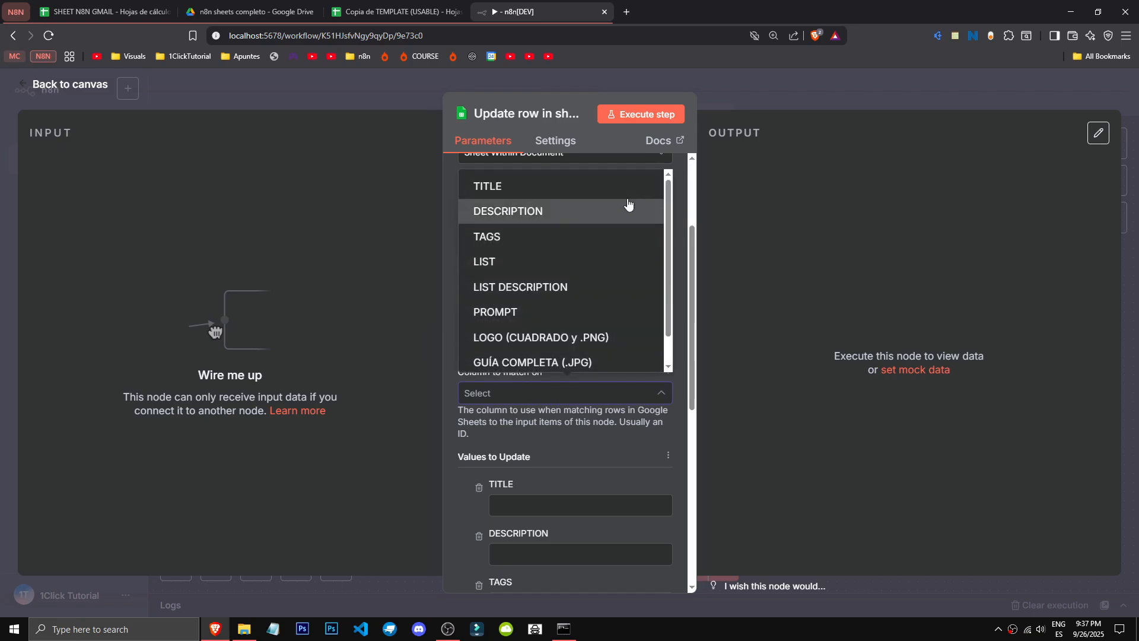
pyautogui.scroll(-1, 590, 356)
pyautogui.scroll(1, 575, 297)
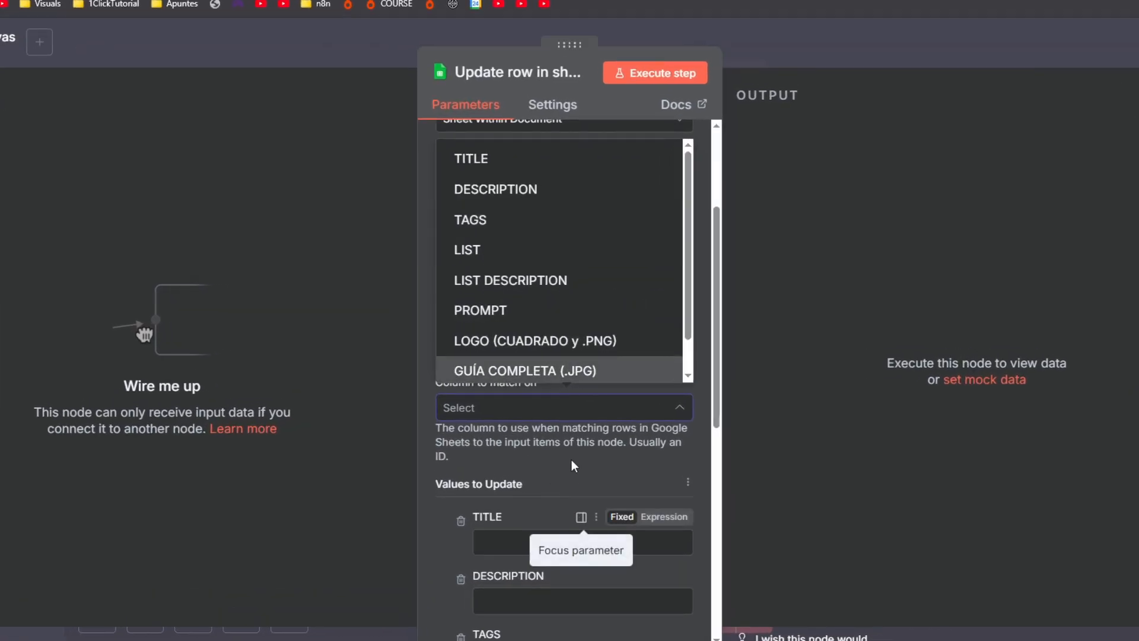
pyautogui.click(572, 461)
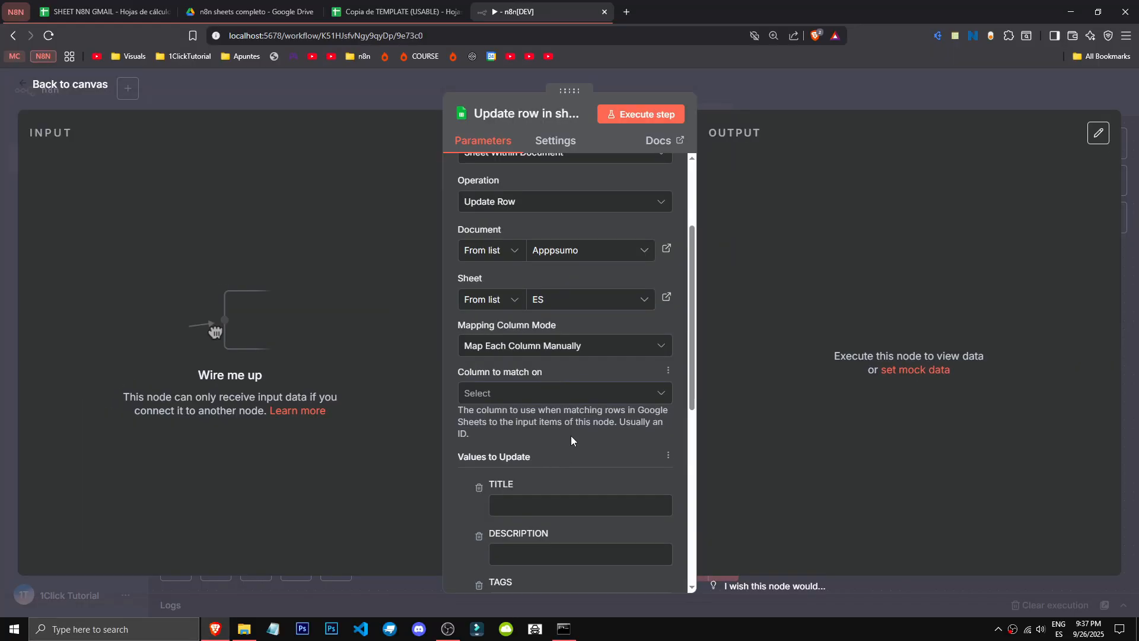
# Look through the Values to Update fields and check which further columns can be sent
pyautogui.scroll(-3, 569, 461)
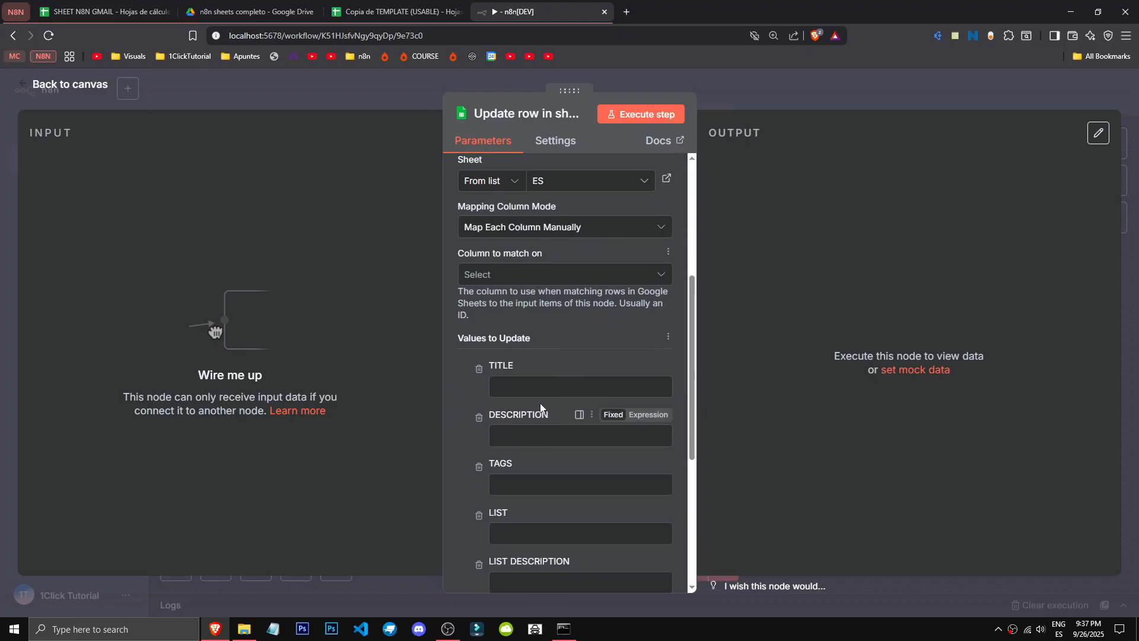
pyautogui.scroll(-2, 516, 374)
pyautogui.scroll(1, 461, 336)
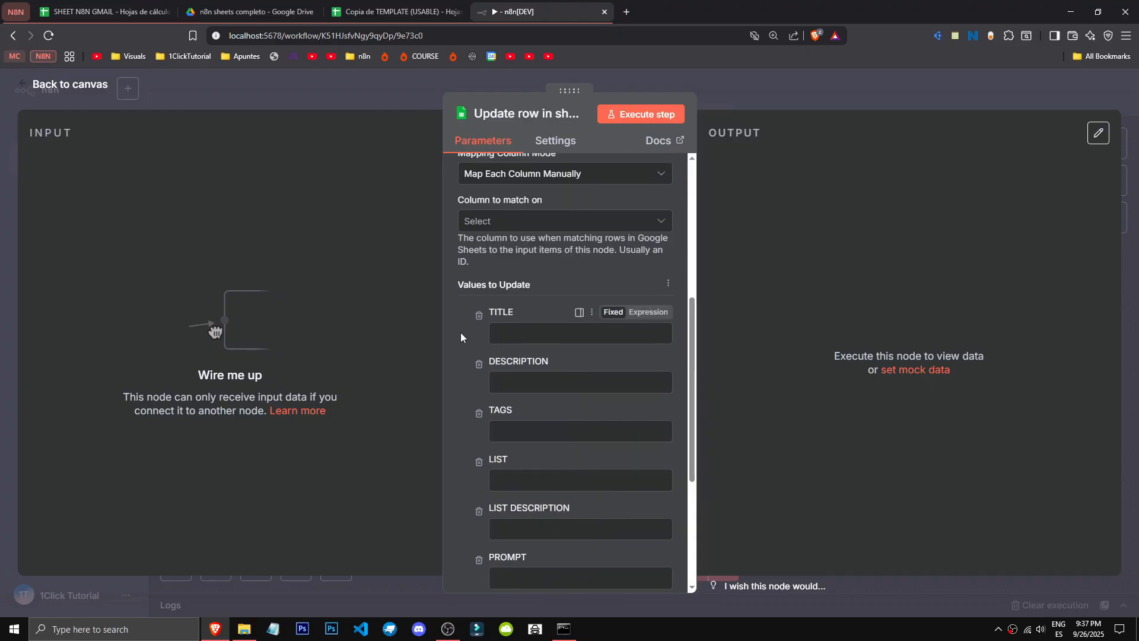
pyautogui.scroll(-1, 588, 531)
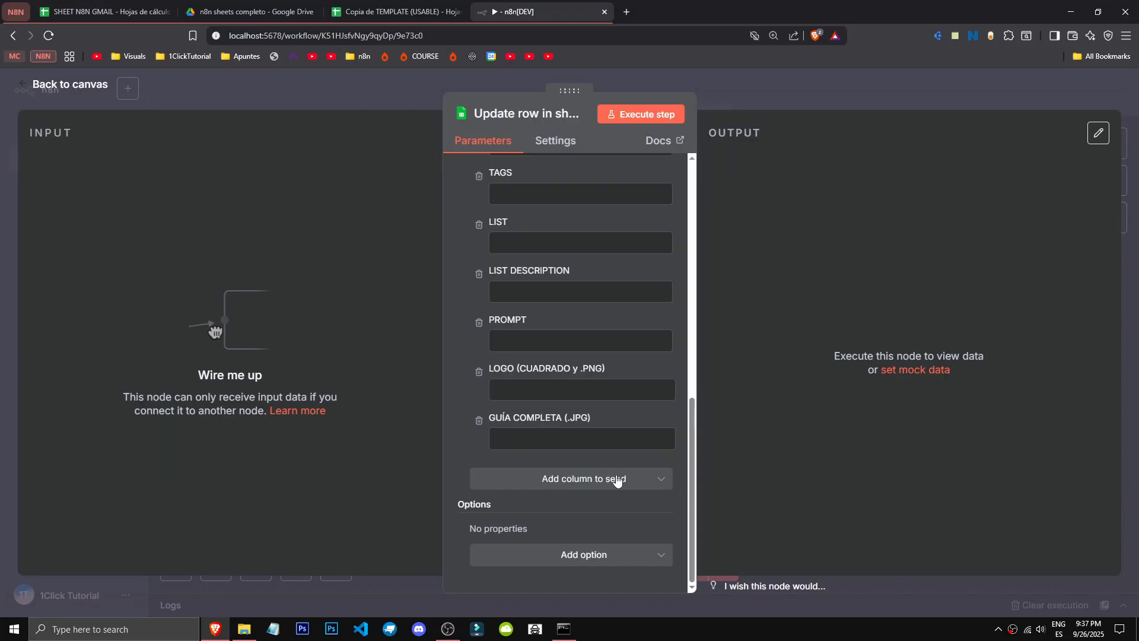
pyautogui.click(623, 514)
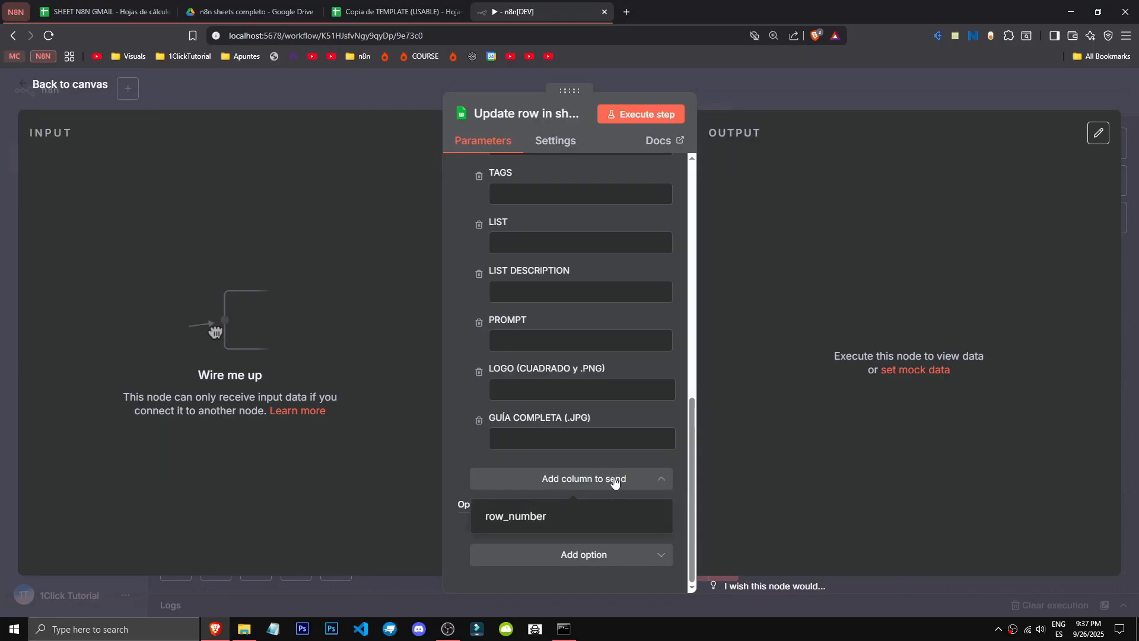
pyautogui.click(466, 459)
# Add the Cell Format option to the Update row in sheet node and review its choices, keeping Let Google Sheets format
pyautogui.click(570, 556)
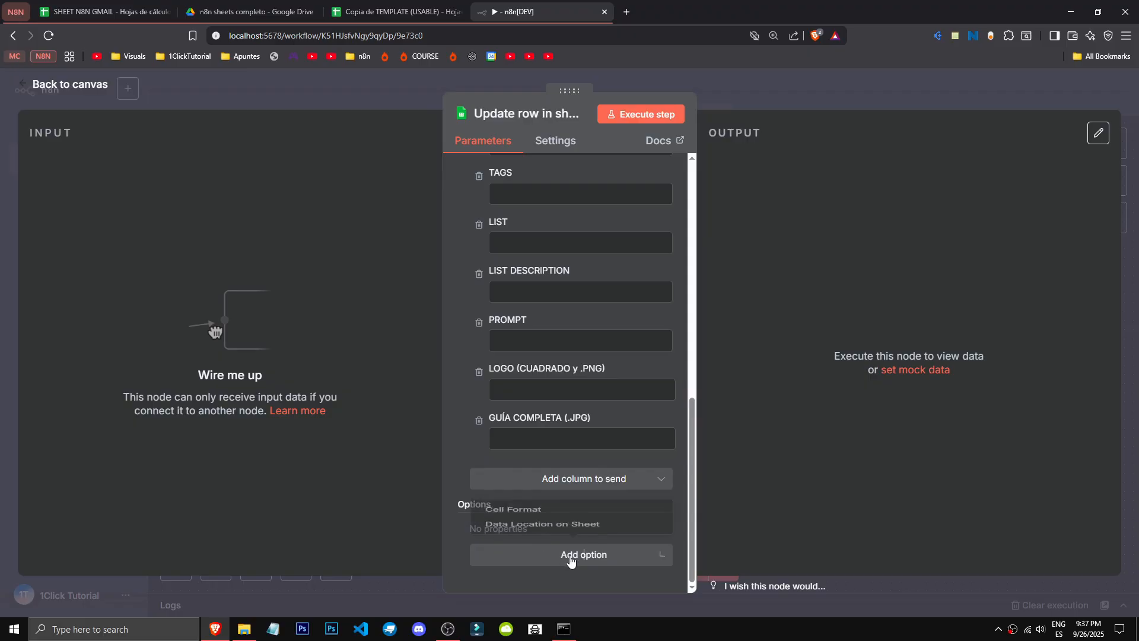
pyautogui.click(571, 501)
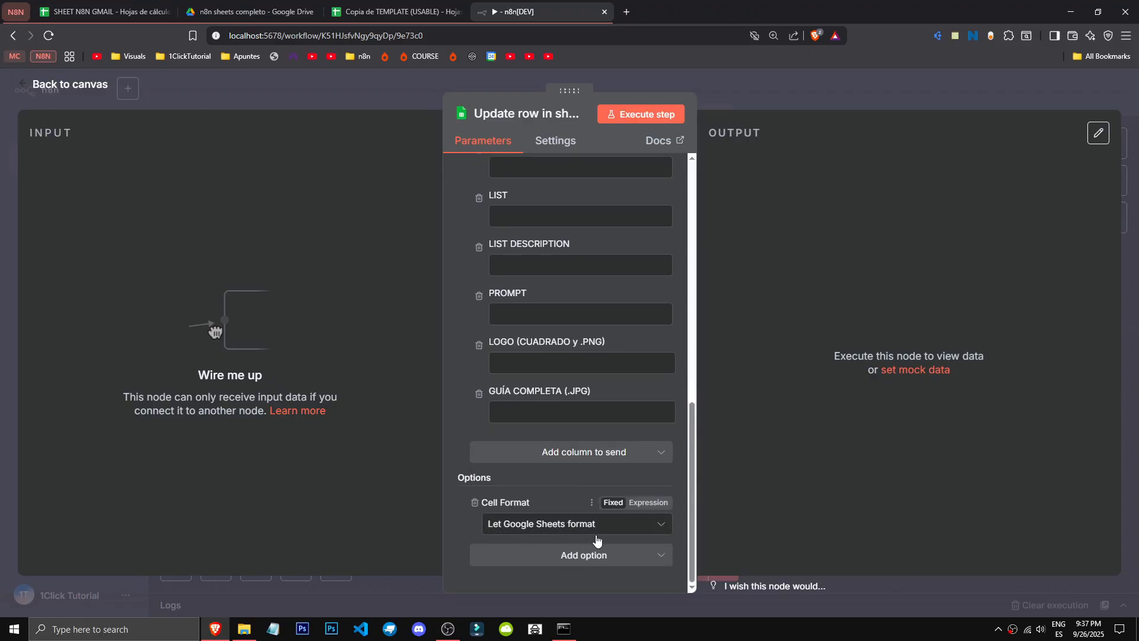
pyautogui.click(598, 529)
pyautogui.click(559, 570)
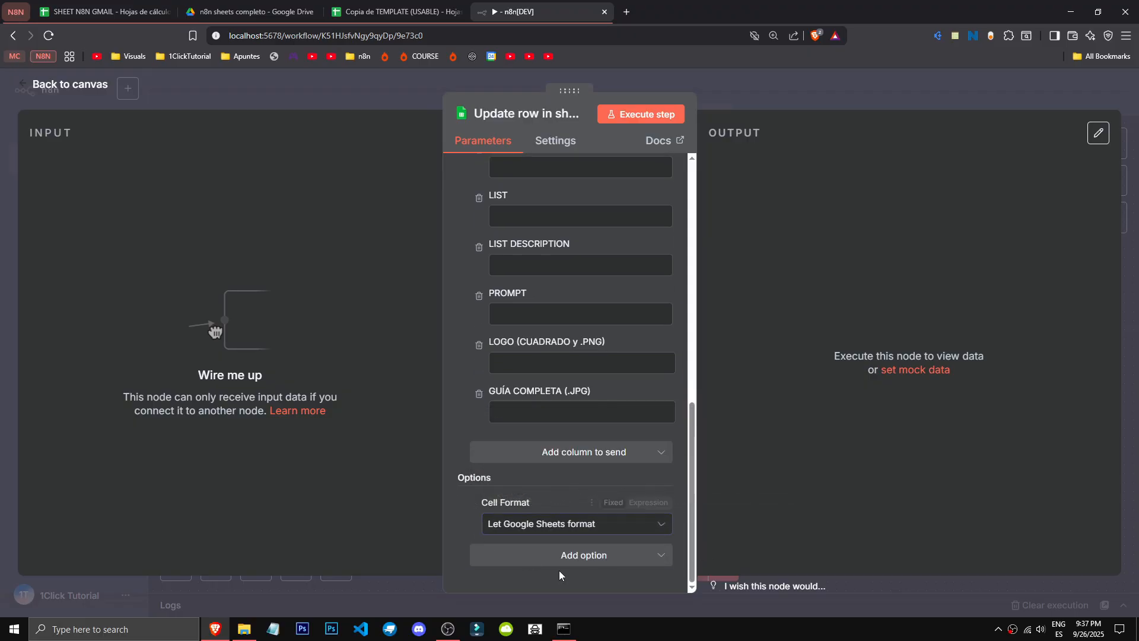